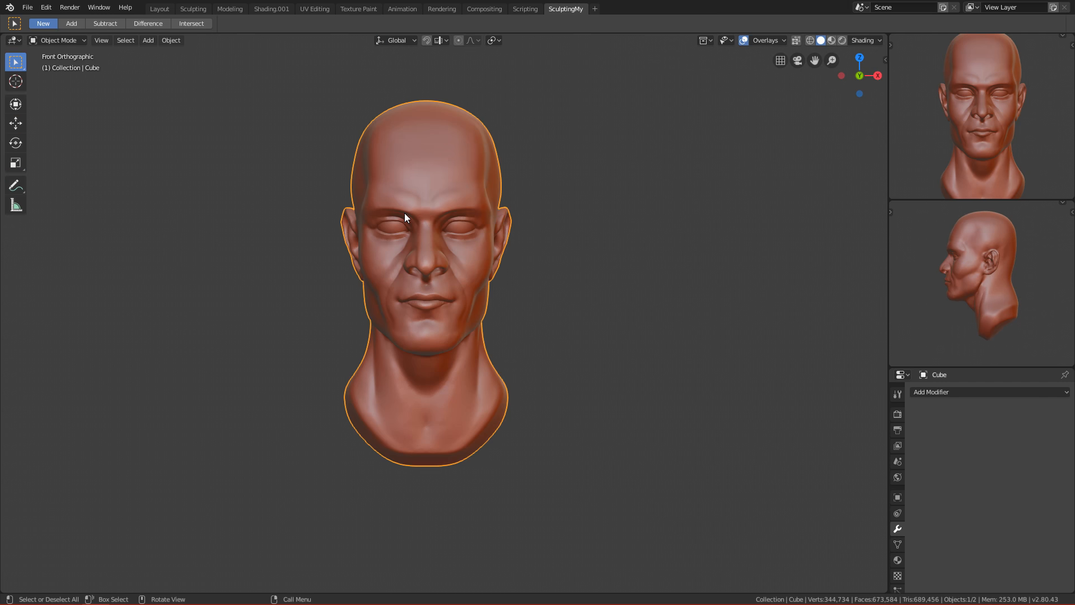
Examine the finished head sculpt from the front, side and three-quarter views
key("alt+a")
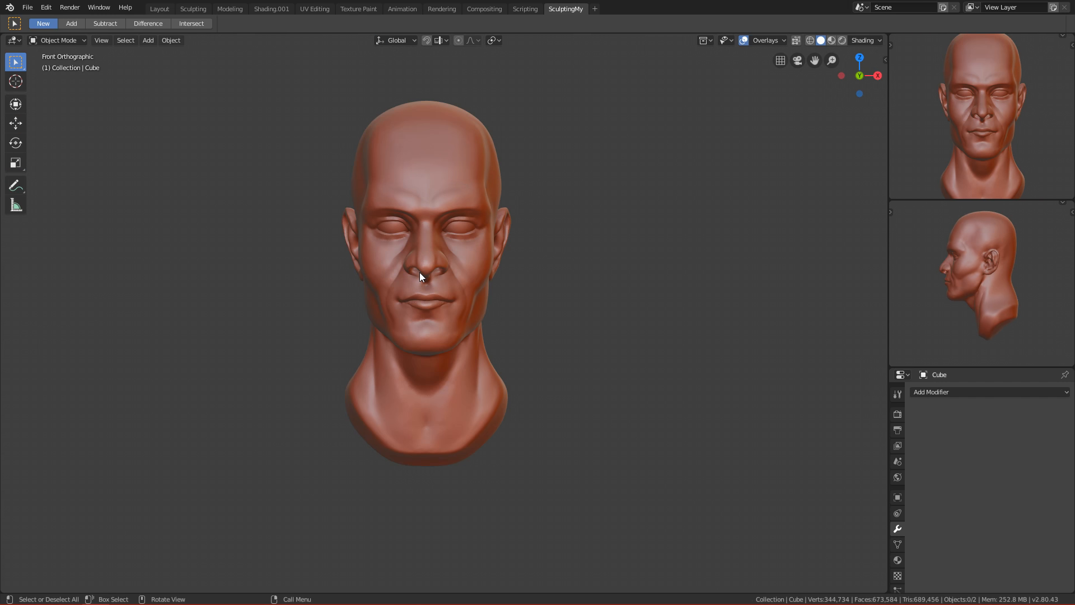
left_click(458, 278)
middle_click_drag(569, 311, 615, 395, "alt")
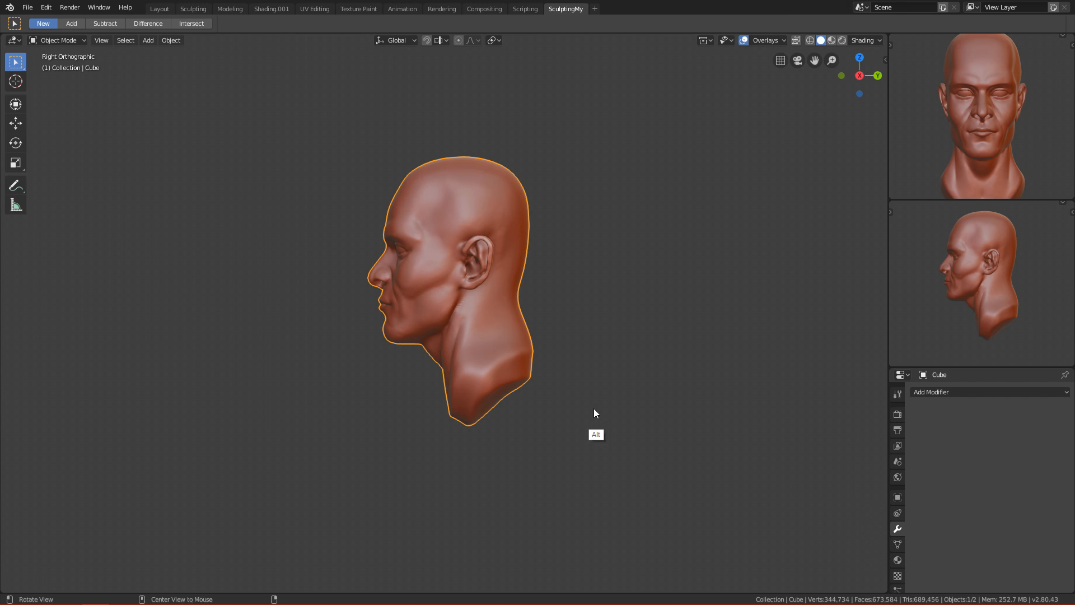
mouse_move(433, 388)
left_mouse_down("alt")
mouse_move(570, 370)
mouse_move(427, 385)
left_mouse_up("alt")
key("alt+a")
left_click_drag(536, 399, 309, 202, "alt")
key("KP_1")
left_click_drag(429, 407, 441, 317, "ctrl+alt")
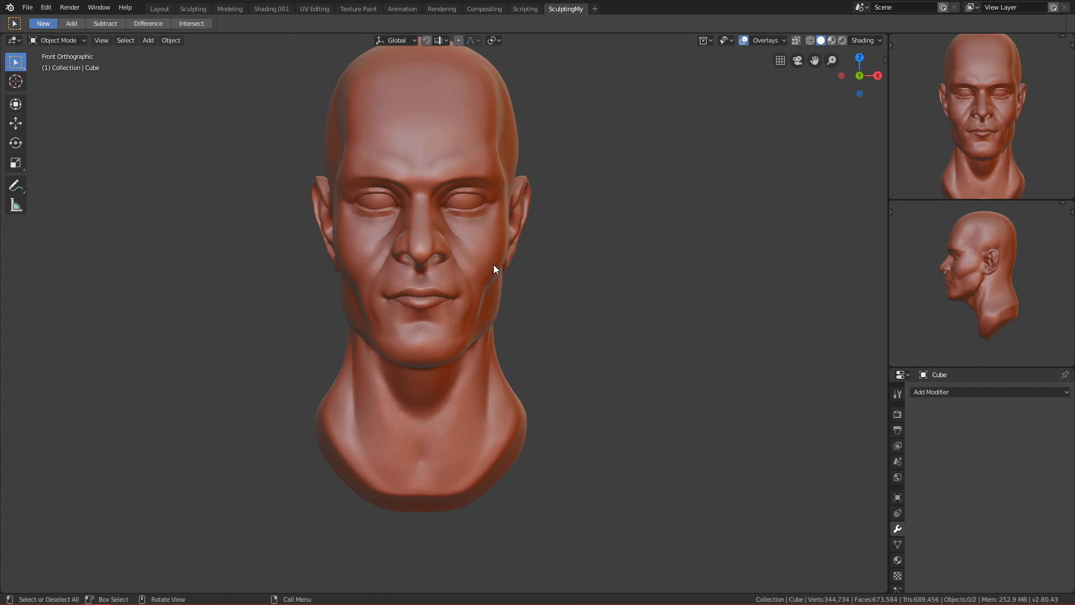
left_click_drag(513, 297, 480, 357, "ctrl+alt")
left_click_drag(494, 309, 457, 405, "alt+shift")
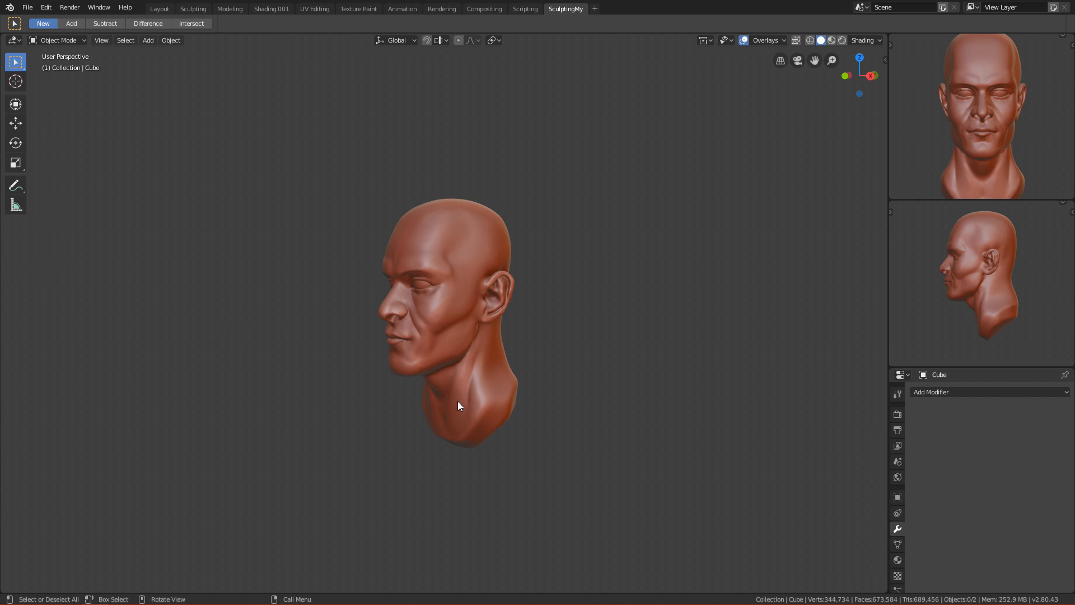
key("KP_1")
left_click_drag(516, 446, 509, 424, "ctrl+alt")
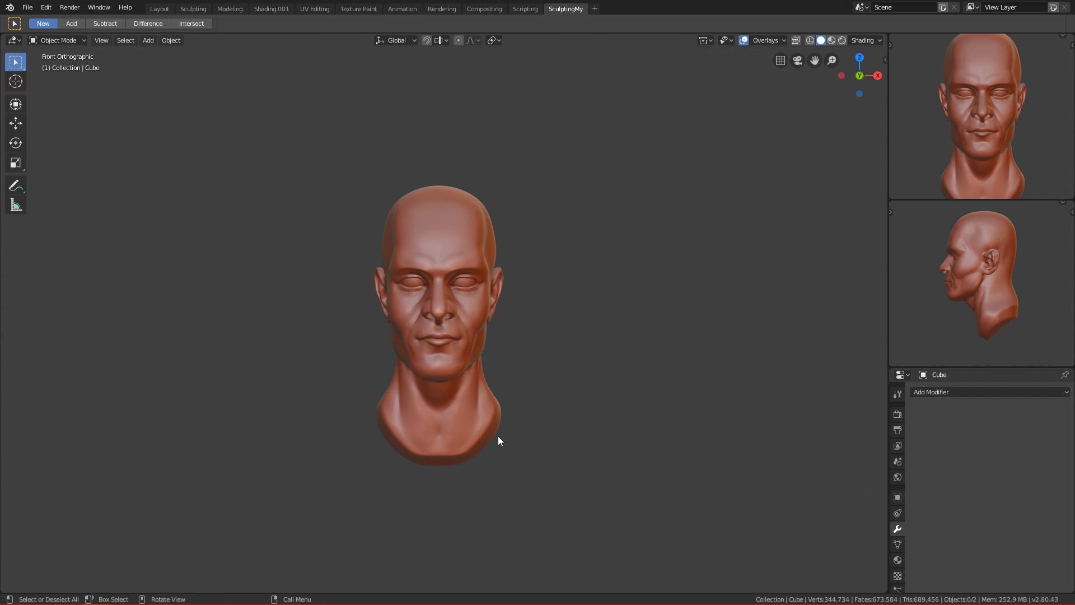
Switch the head to Sculpt Mode and go through the sculpting brushes, ending with Flatten/Contrast
left_click(441, 318)
key("ctrl+Tab")
left_click(440, 481)
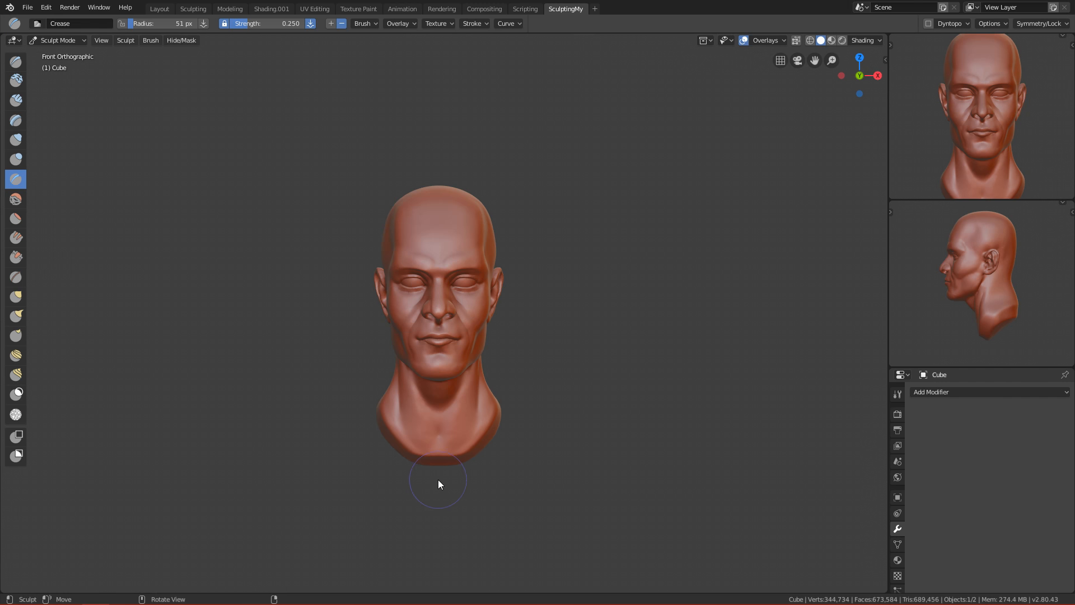
left_click(16, 62)
left_click(15, 80)
left_click(16, 99)
left_click(16, 119)
left_click(15, 140)
left_click(16, 199)
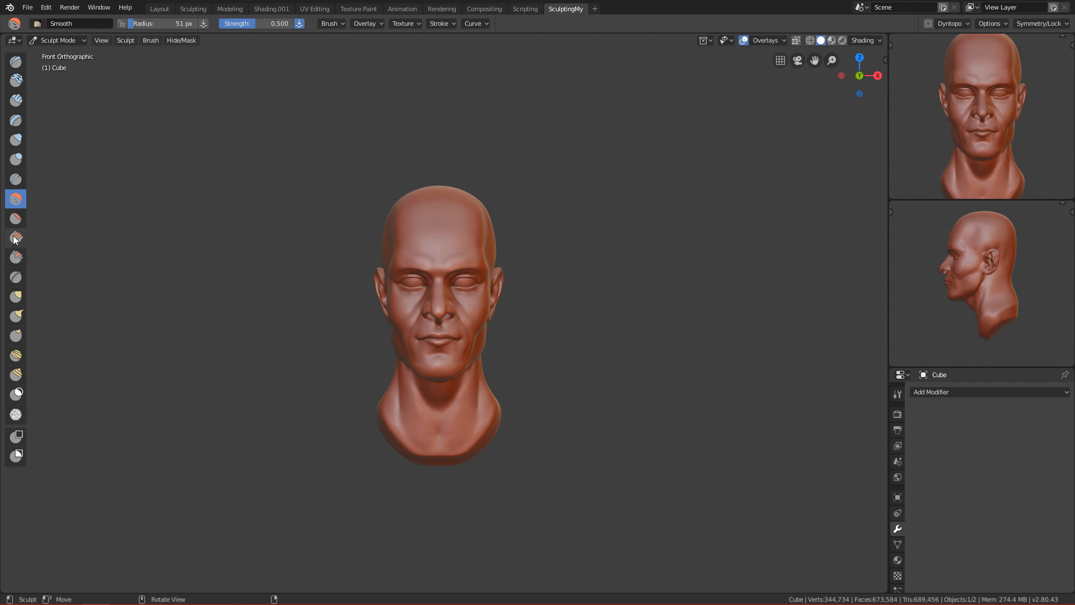
left_click(16, 218)
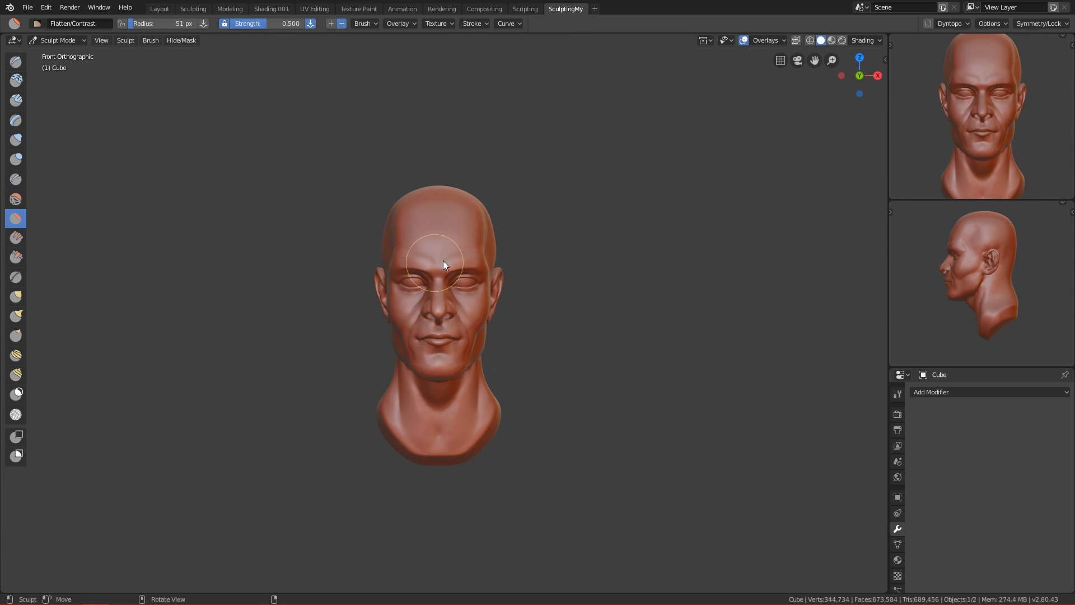
Examine the head's overall form from several angles in Sculpt Mode and return to the front view
middle_click_drag(501, 331, 535, 387, "alt")
scroll(536, 361, "down", 1)
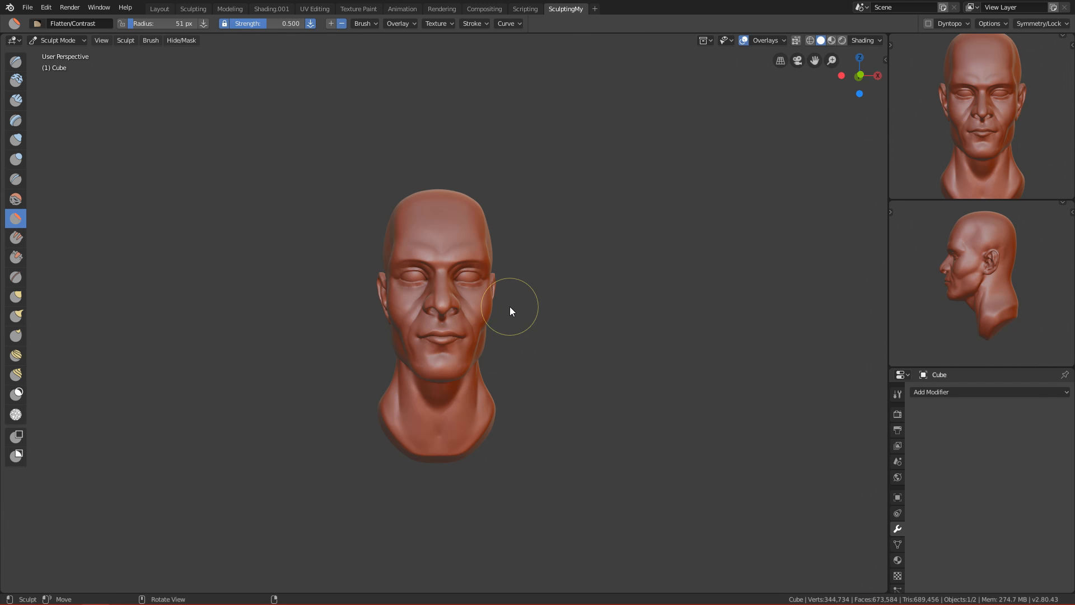
middle_click_drag(509, 306, 370, 371, "alt")
key("grave")
left_click(234, 239)
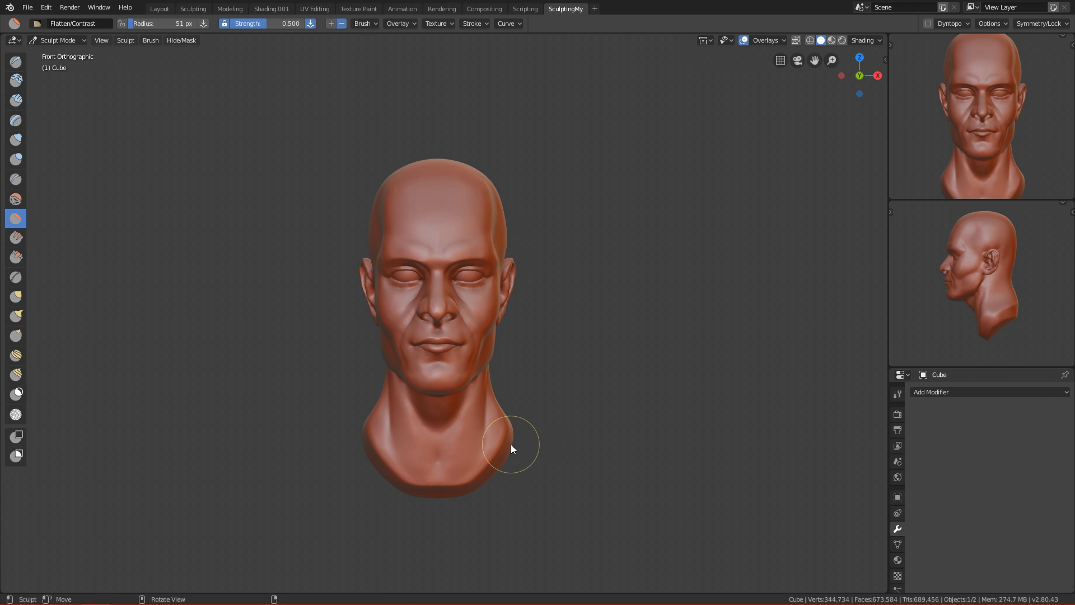
scroll(612, 324, "down", 1)
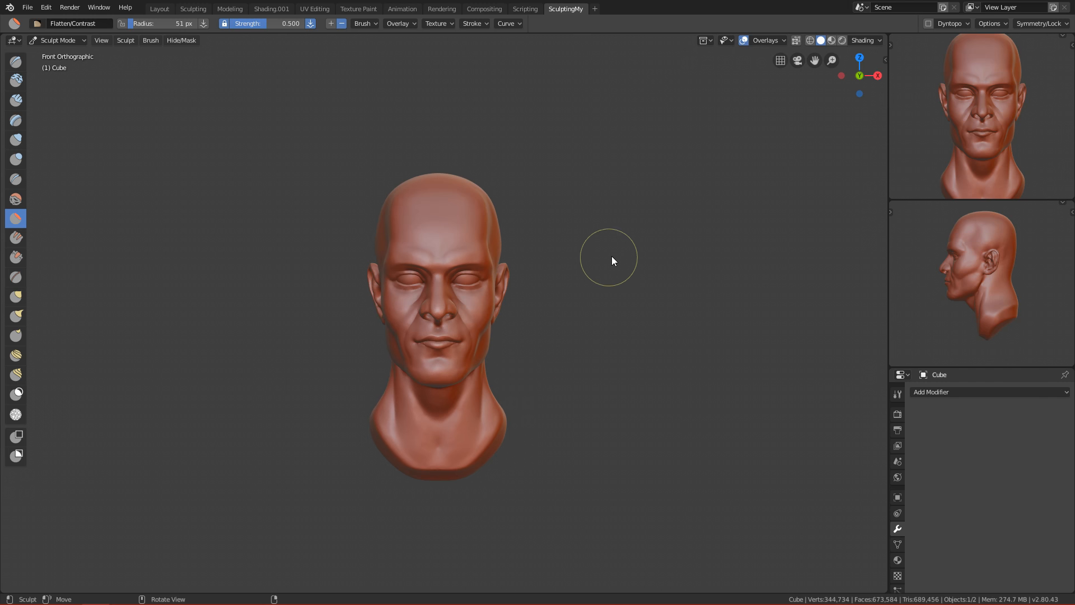
left_click_drag(608, 354, 643, 274, "ctrl+alt")
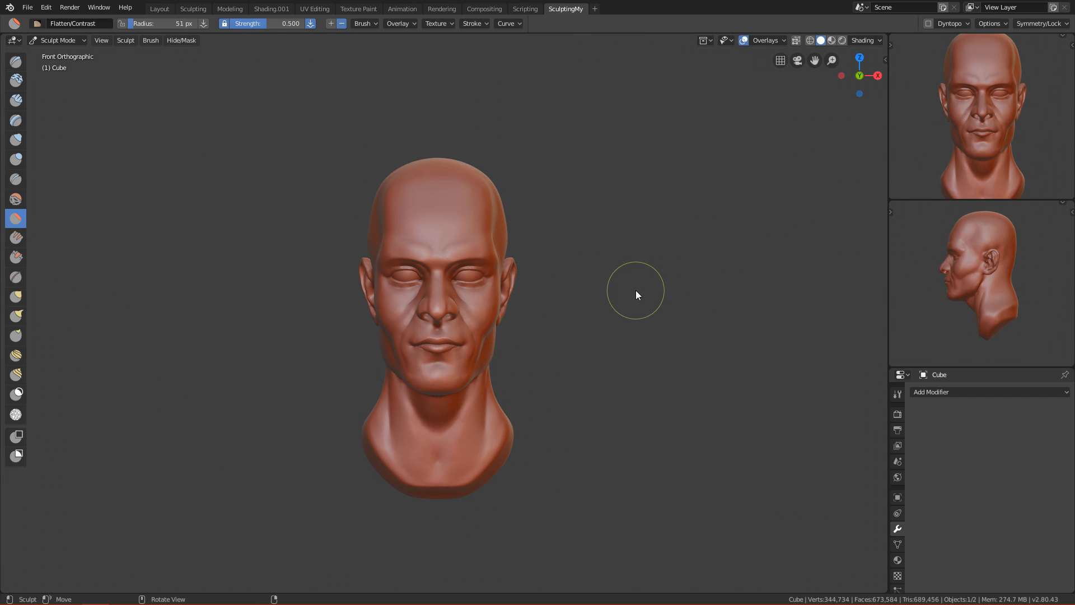
left_click_drag(675, 286, 615, 387, "alt")
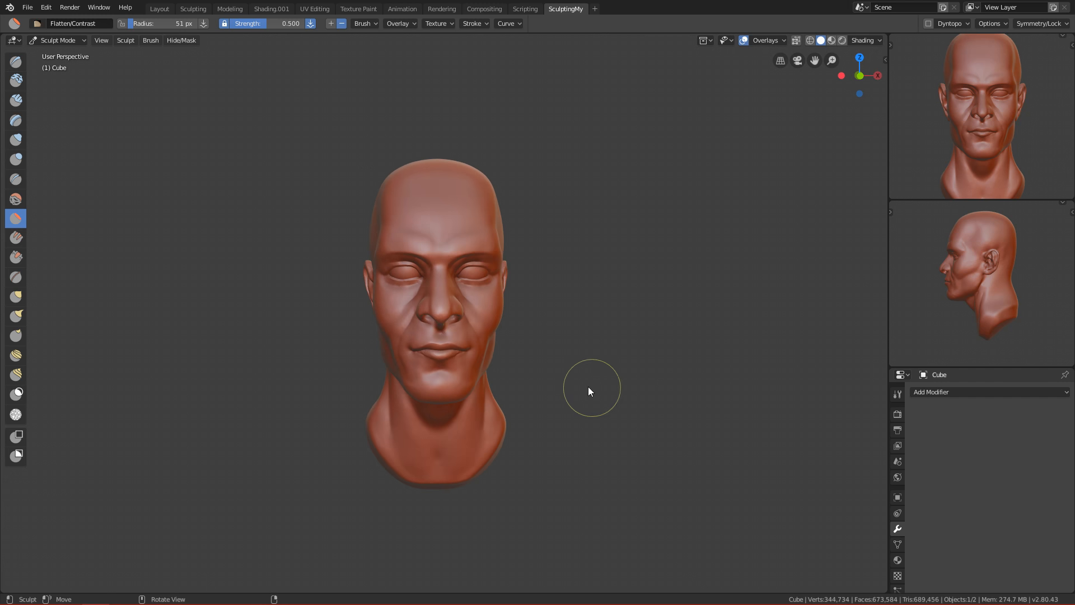
key("KP_1")
left_click_drag(568, 455, 591, 380, "ctrl+alt")
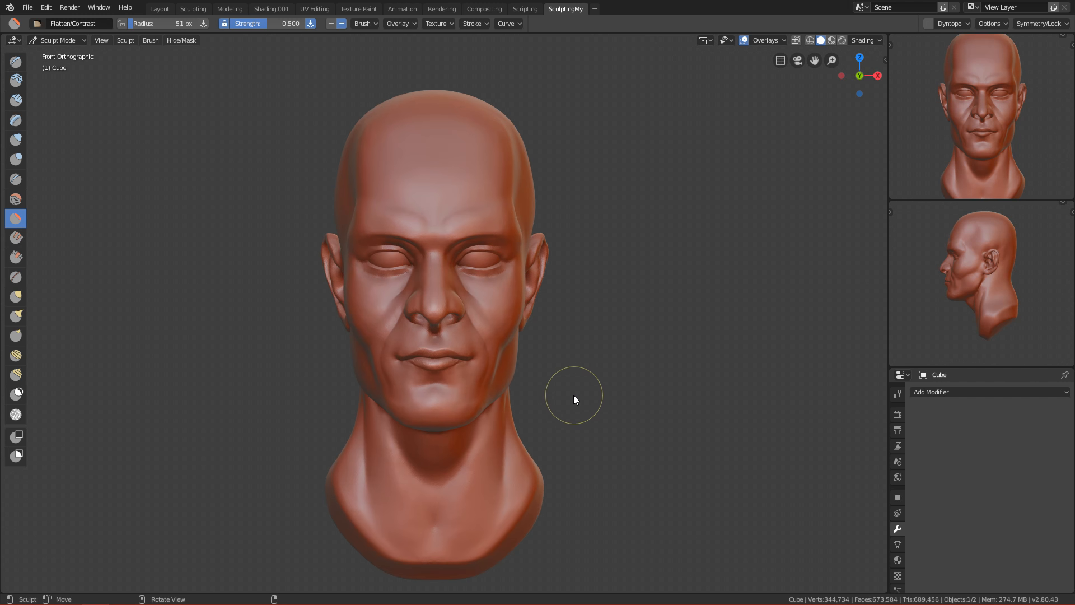
Try out different radii for the Flatten/Contrast brush, starting with 91 px
key("f")
left_click(681, 349)
scroll(637, 407, "up", 2)
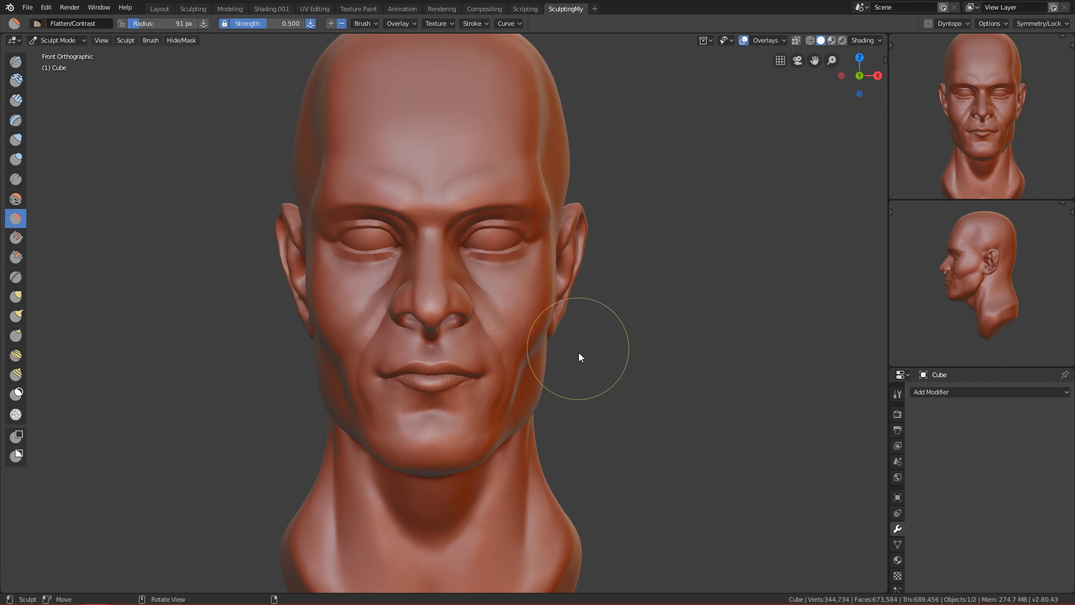
key("f")
left_click(619, 202)
key("f")
left_click(669, 232)
middle_click_drag(669, 262, 634, 336, "ctrl")
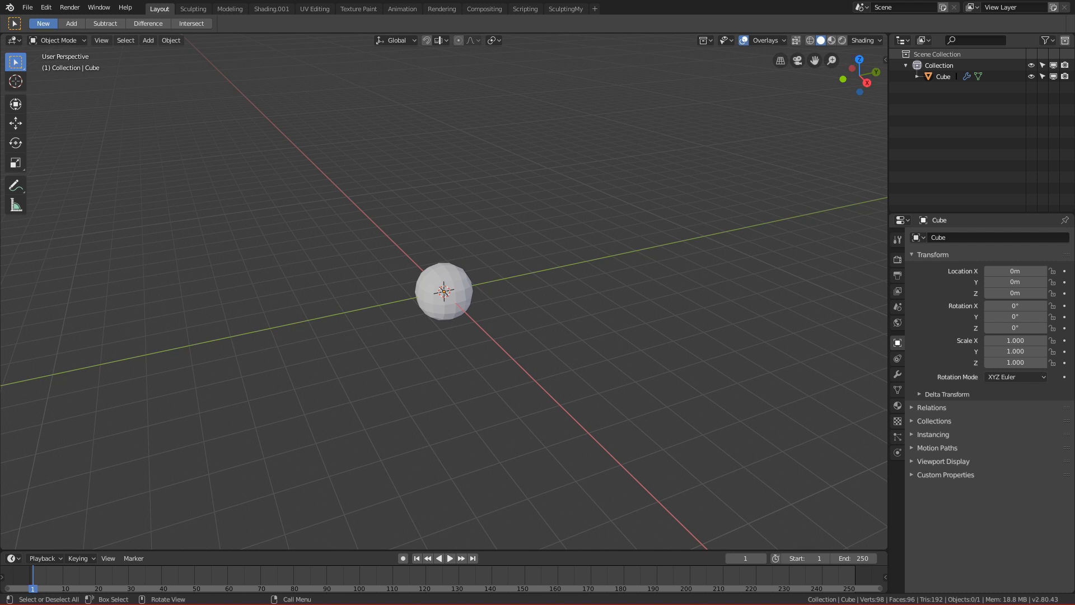
Delete the existing object from the scene and add a new mesh cube at the origin
left_click(459, 287)
key("x")
left_click(483, 237)
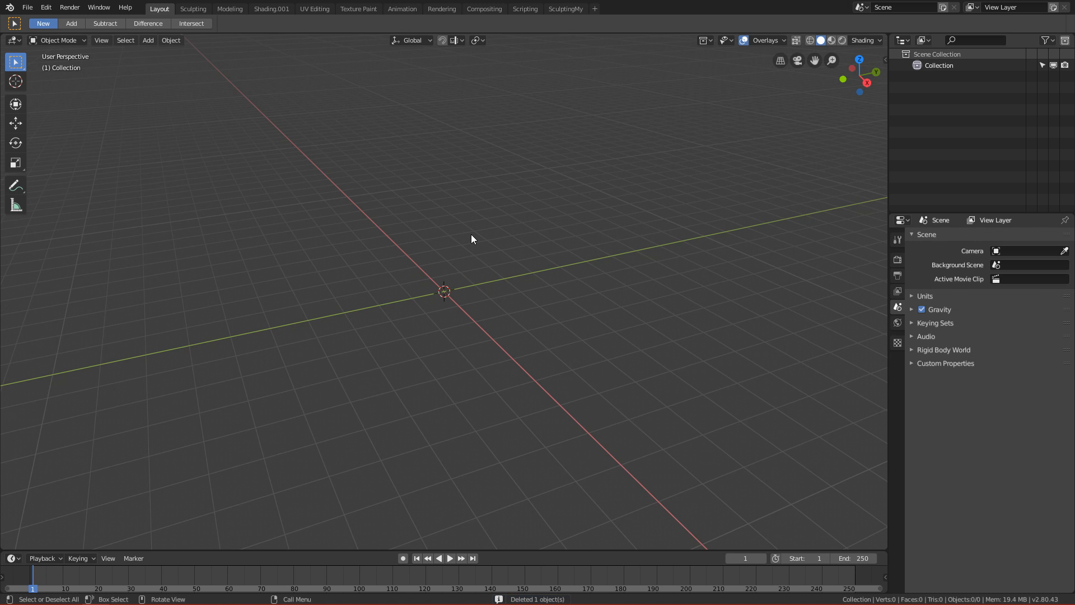
key("shift+a")
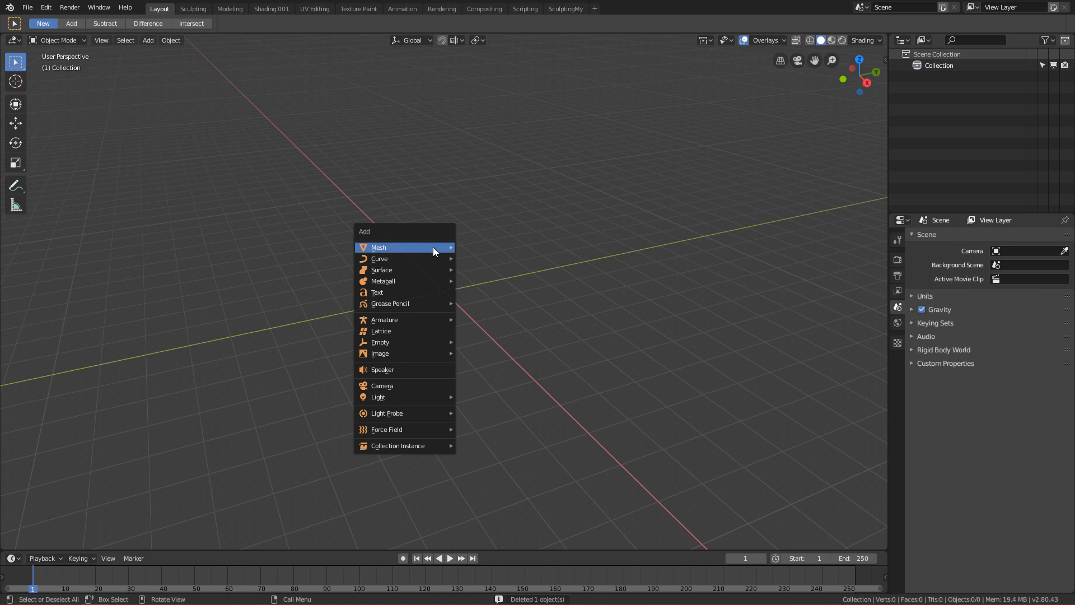
mouse_move(432, 247)
left_click(483, 258)
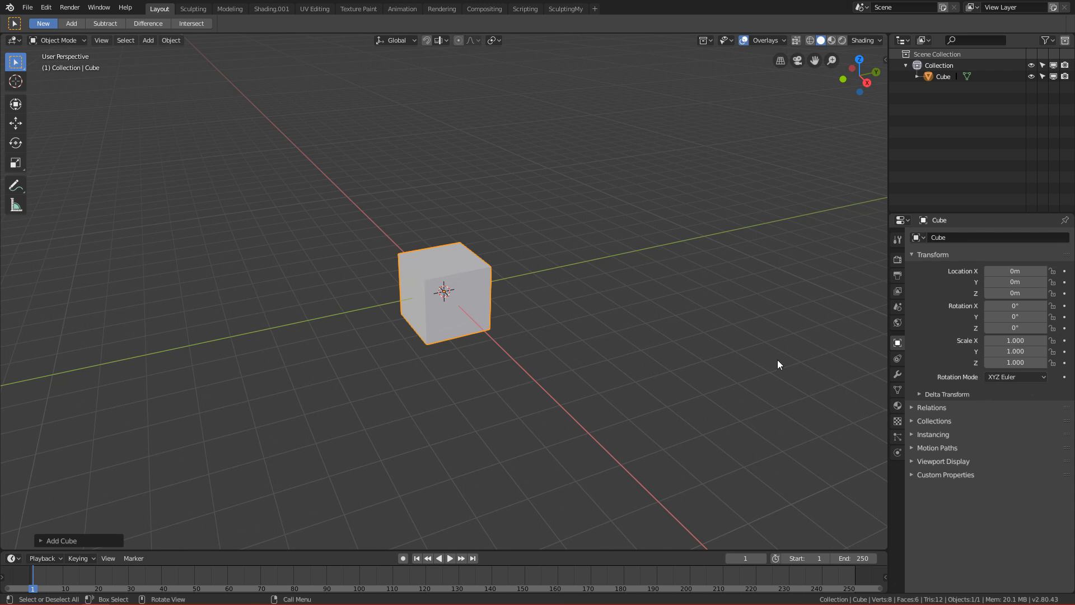
Add a level 2 subdivision surface modifier to the cube and apply it
key("ctrl+2")
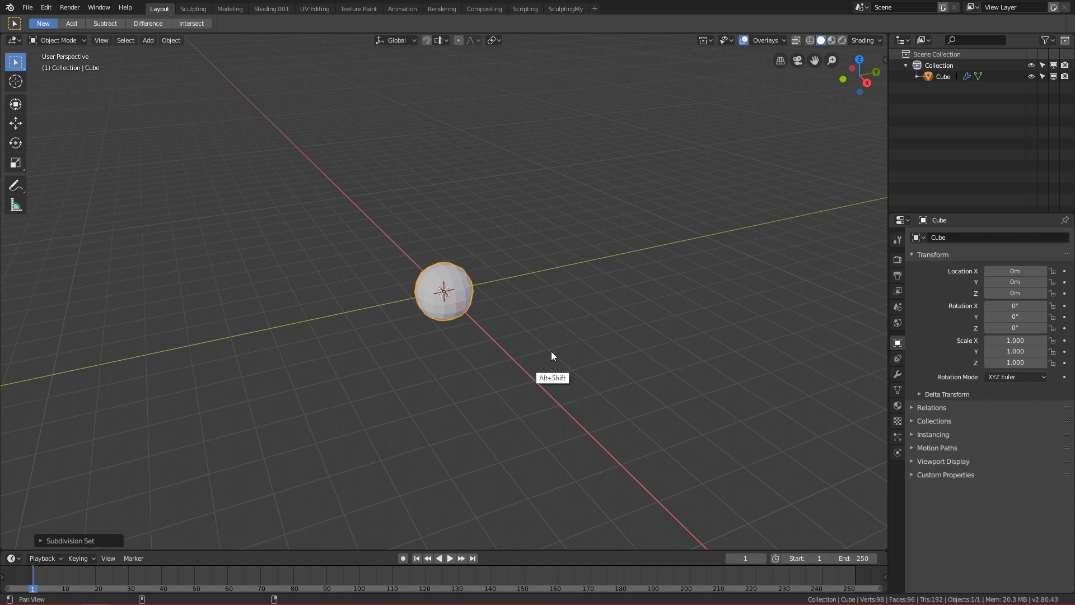
middle_click_drag(563, 343, 534, 338)
key("KP_1")
scroll(558, 318, "up", 3)
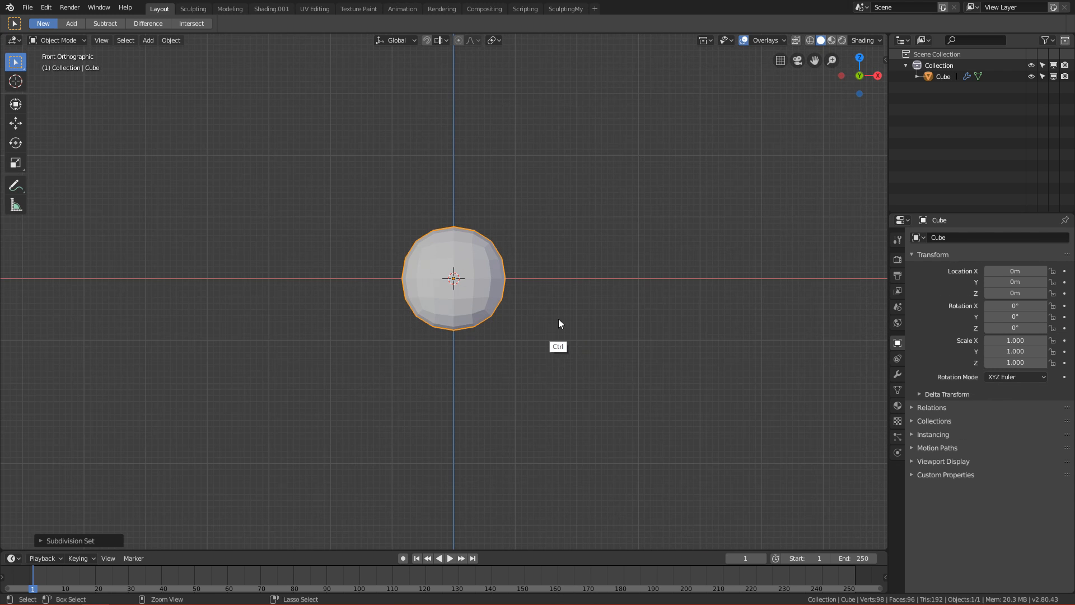
left_click(897, 373)
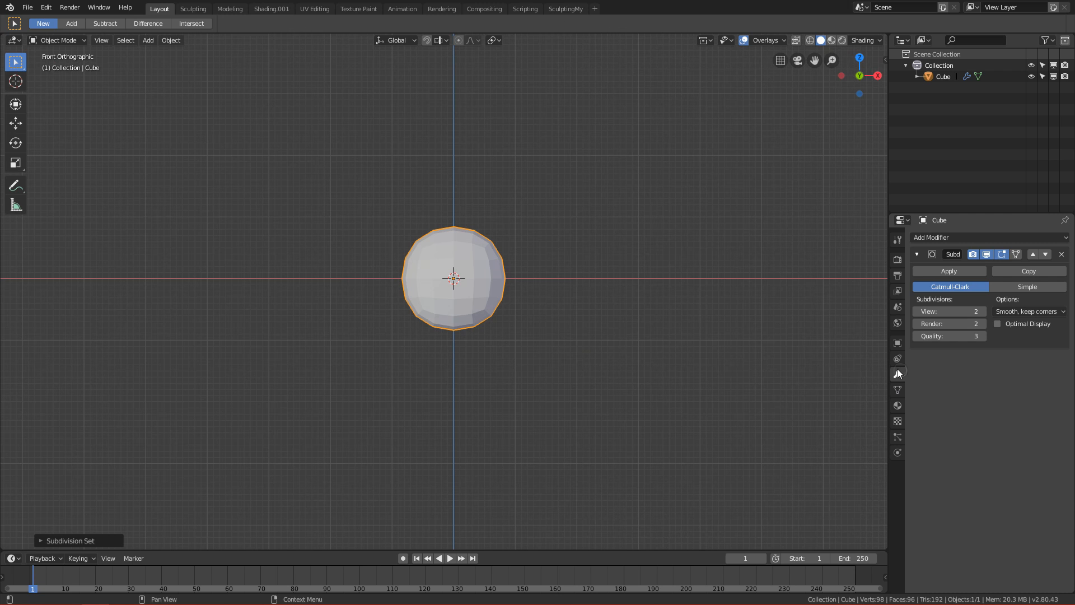
left_click(949, 272)
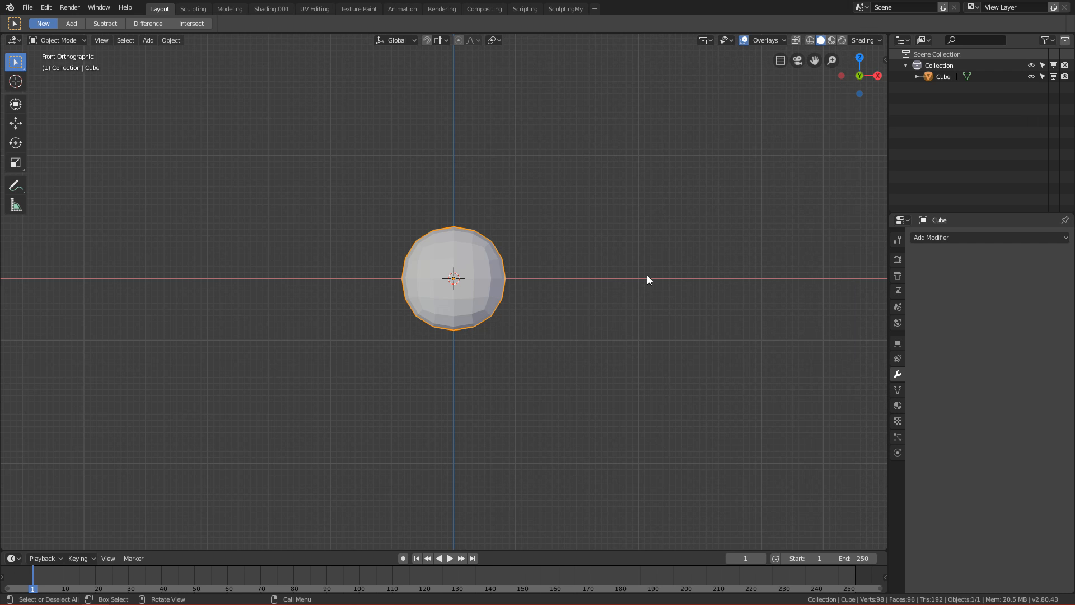
Switch to the SculptingMy workspace, set the front view and prepare an enlarged Grab brush
left_click(559, 9)
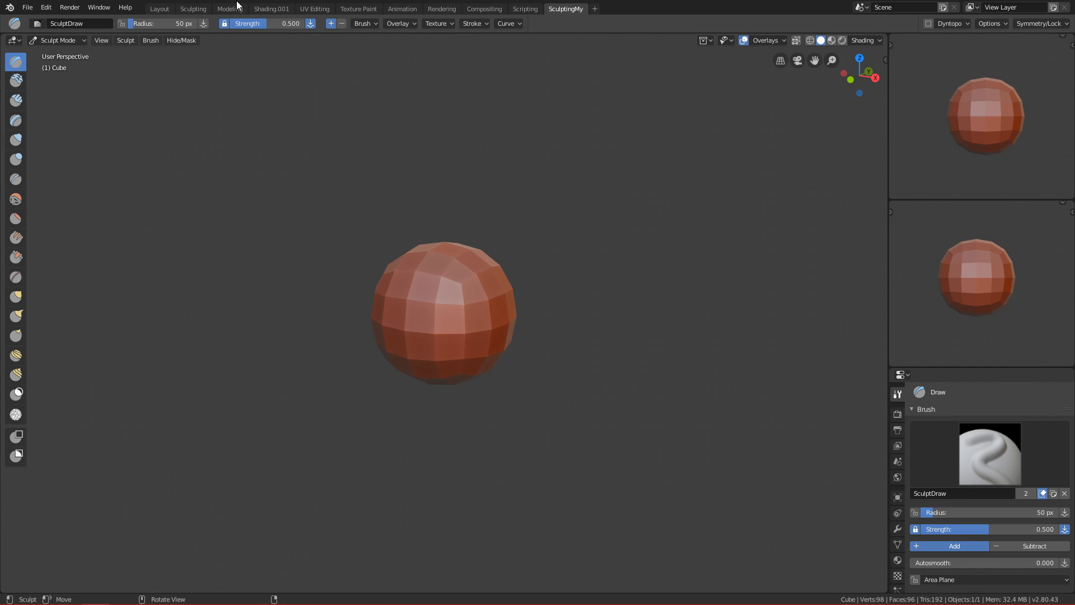
key("KP_1")
key("g")
key("f")
left_click(572, 274)
Pull the sphere into an elongated head shape slanting from the back down to the chin, using the Grab brush
middle_click_drag(489, 396, 500, 303, "shift")
key("f")
left_click(525, 311)
left_click_drag(512, 364, 502, 322, "ctrl+alt")
mouse_move(495, 261)
left_mouse_down("alt+shift")
mouse_move(491, 209)
mouse_move(482, 314)
left_mouse_up("alt+shift")
key("f")
left_click(514, 266)
key("f")
left_click(512, 291)
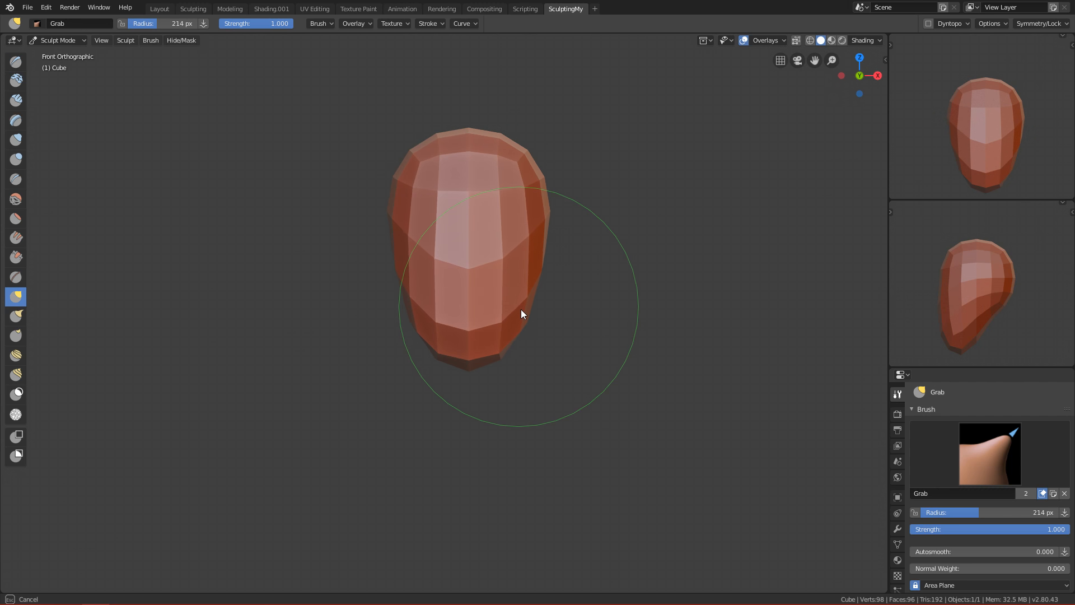
Refine the side of the lower head with the Grab brush at a 264 px radius
middle_click_drag(539, 236, 563, 295, "shift")
key("f")
left_click(589, 295)
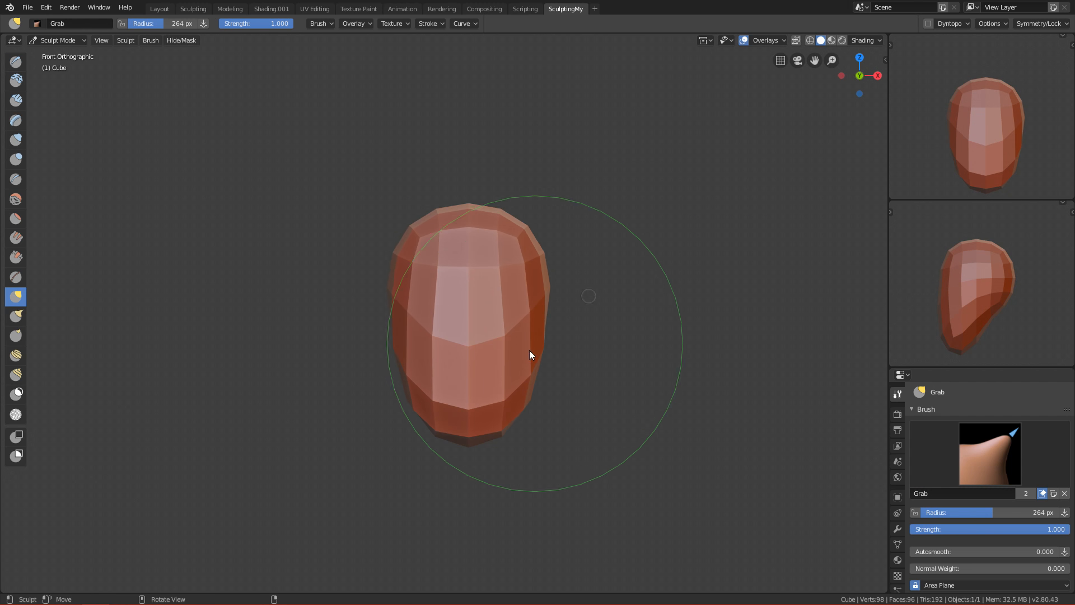
Try pulling the chin down with the Grab brush at a 288 px radius, and undo the stroke
key("f")
left_click(458, 436)
key("f")
left_click(491, 438)
left_click_drag(477, 425, 478, 426)
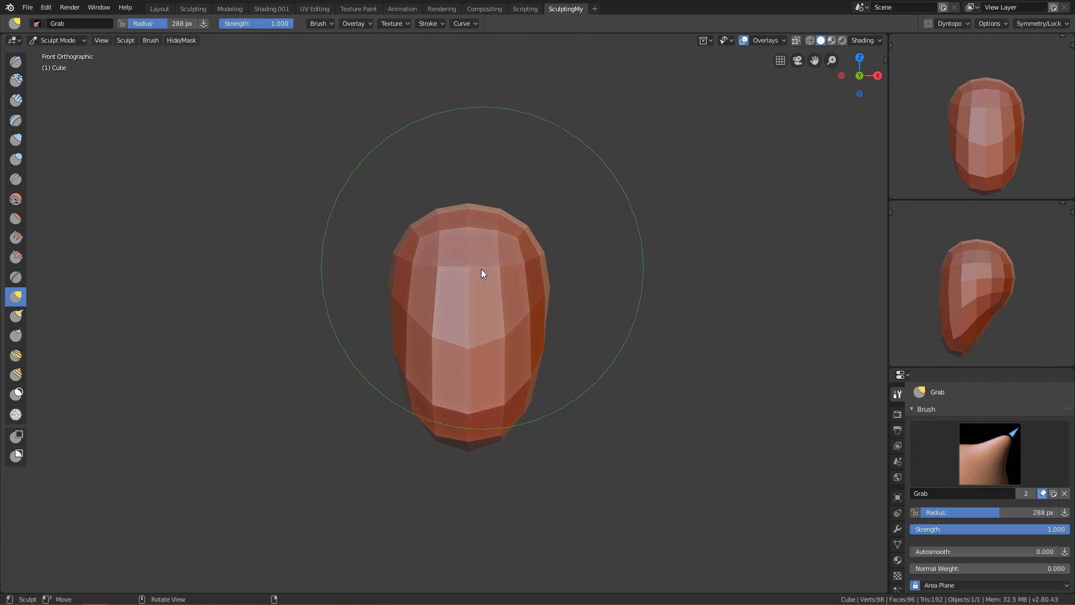
key("ctrl+z")
Raise the crown of the head slightly with the Grab brush at a 274 px radius
key("f")
left_click(504, 233)
key("f")
left_click(536, 240)
left_click_drag(518, 234, 520, 222)
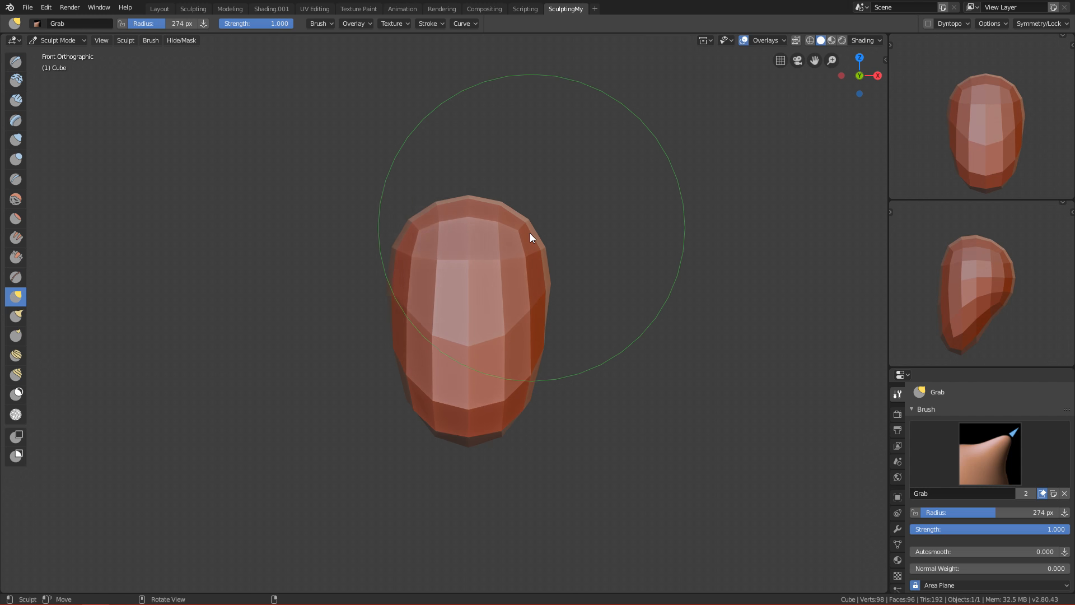
Try reshaping the lower side of the head with a smaller Grab brush, and undo the stroke
key("f")
left_click(473, 233)
middle_click_drag(515, 309, 539, 185, "shift")
middle_click_drag(565, 317, 570, 280, "ctrl")
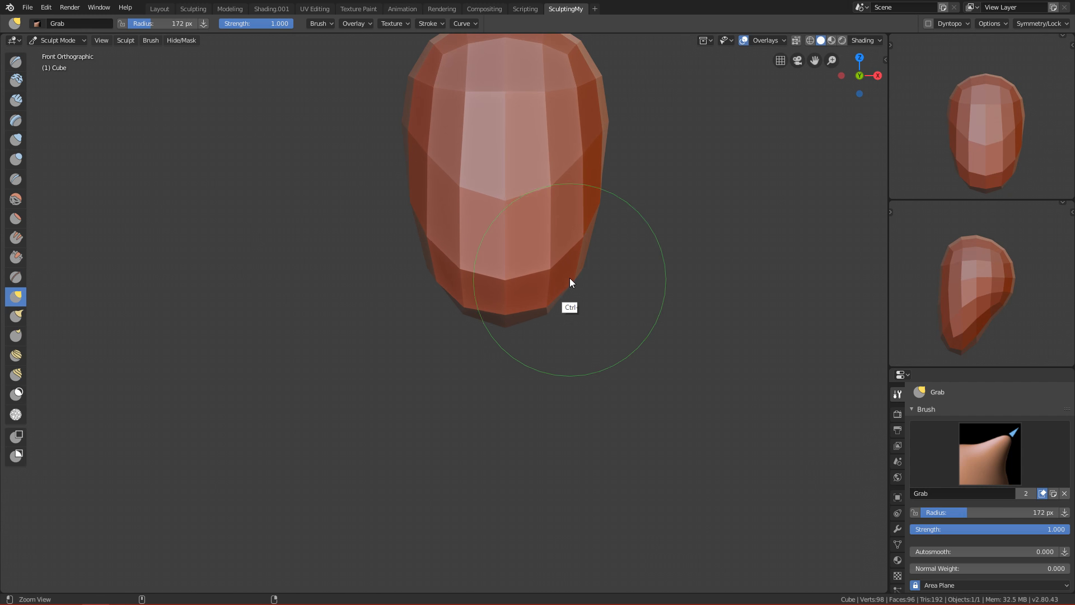
key("f")
left_click(585, 245)
mouse_move(589, 238)
left_mouse_down()
mouse_move(610, 237)
mouse_move(614, 213)
mouse_move(600, 273)
left_mouse_up()
key("ctrl+z")
Taper the jaw sides with the Grab brush at 156 px and push the chin's underside up at 89 px
key("f")
left_click(584, 239)
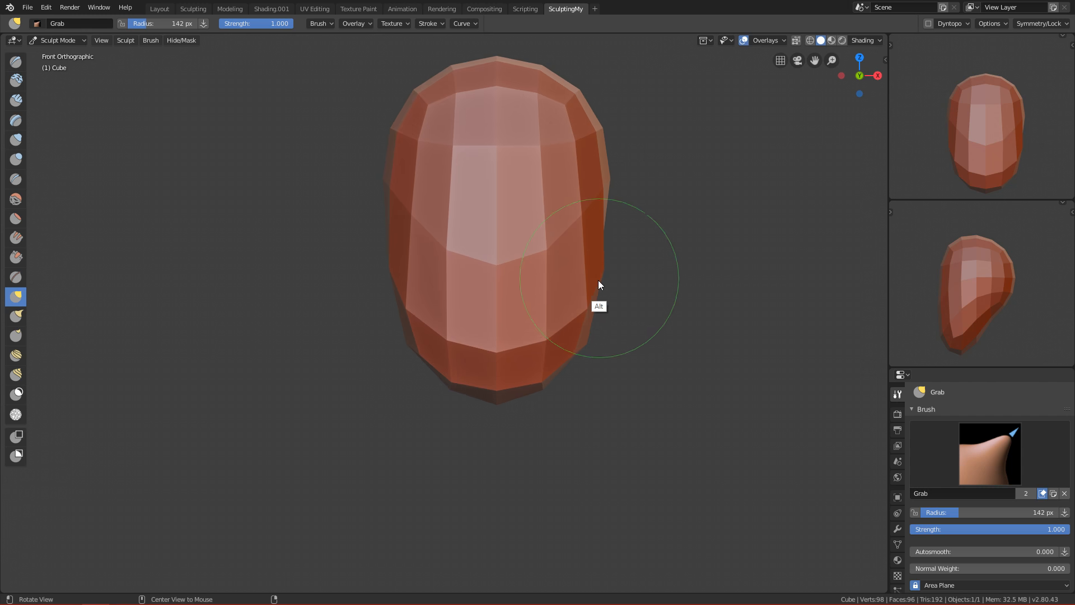
mouse_move(569, 359)
left_mouse_down()
mouse_move(574, 348)
mouse_move(570, 357)
left_mouse_up()
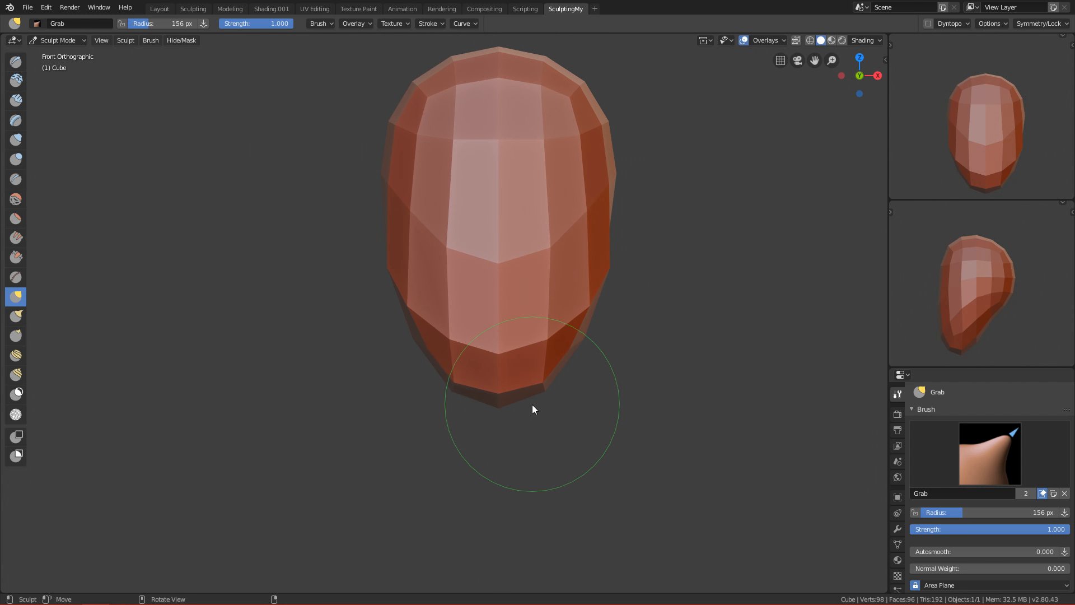
key("f")
left_click(470, 414)
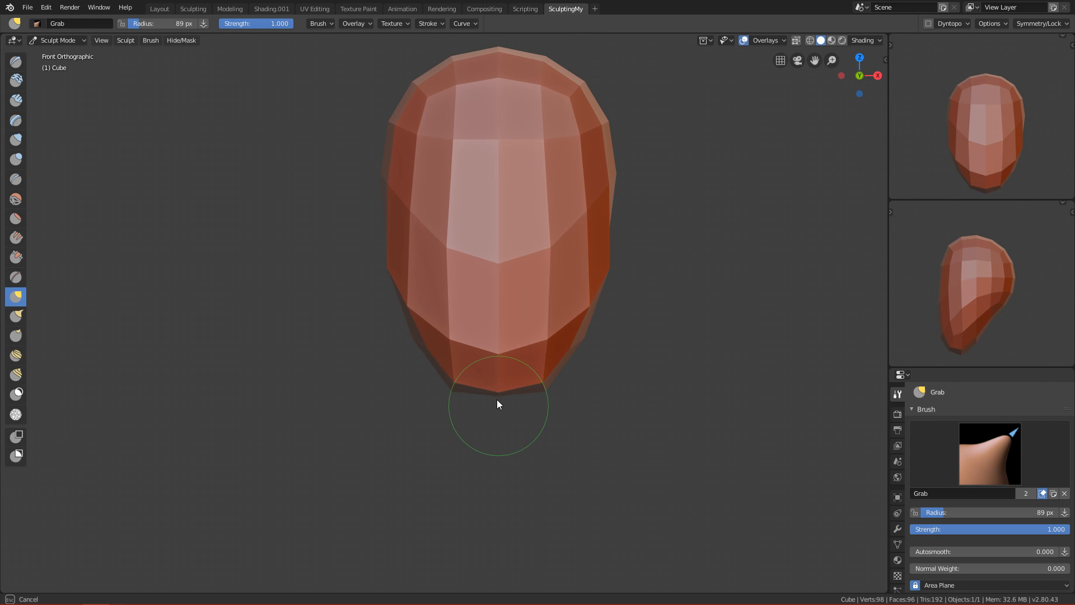
left_click_drag(580, 325, 549, 385, "ctrl+alt")
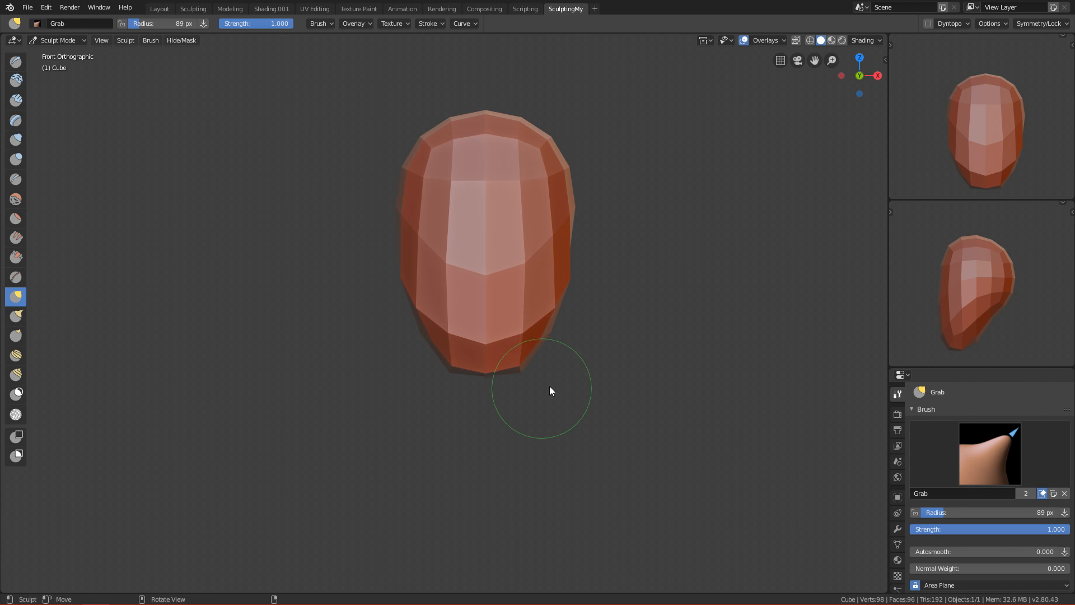
In the right side view, pull the back of the skull outward with the Grab brush at a 281 px radius
key("KP_3")
left_click_drag(477, 410, 484, 332, "ctrl+alt")
left_click_drag(445, 241, 479, 397, "alt+shift")
mouse_move(529, 359)
left_mouse_down("ctrl+alt")
mouse_move(518, 410)
mouse_move(506, 334)
left_mouse_up("ctrl+alt")
key("f")
left_click(588, 310)
left_click_drag(575, 271, 571, 307, "alt+shift")
key("f")
left_click(619, 305)
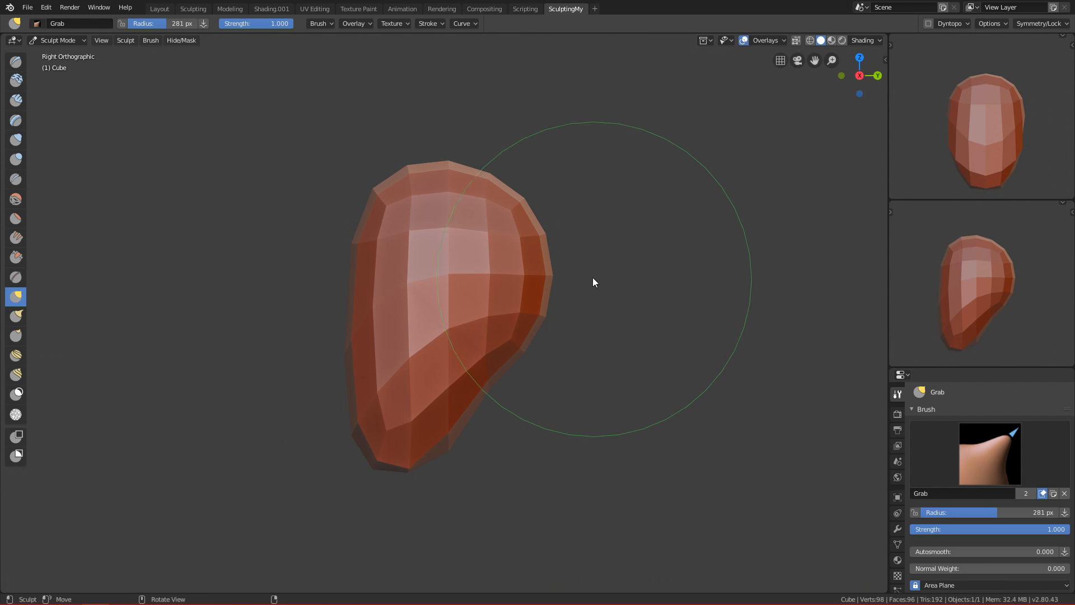
left_click_drag(532, 241, 544, 229)
Fill out the back of the skull in the side view with the Grab brush at 251 px and 290 px radius
key("f")
left_click(509, 186)
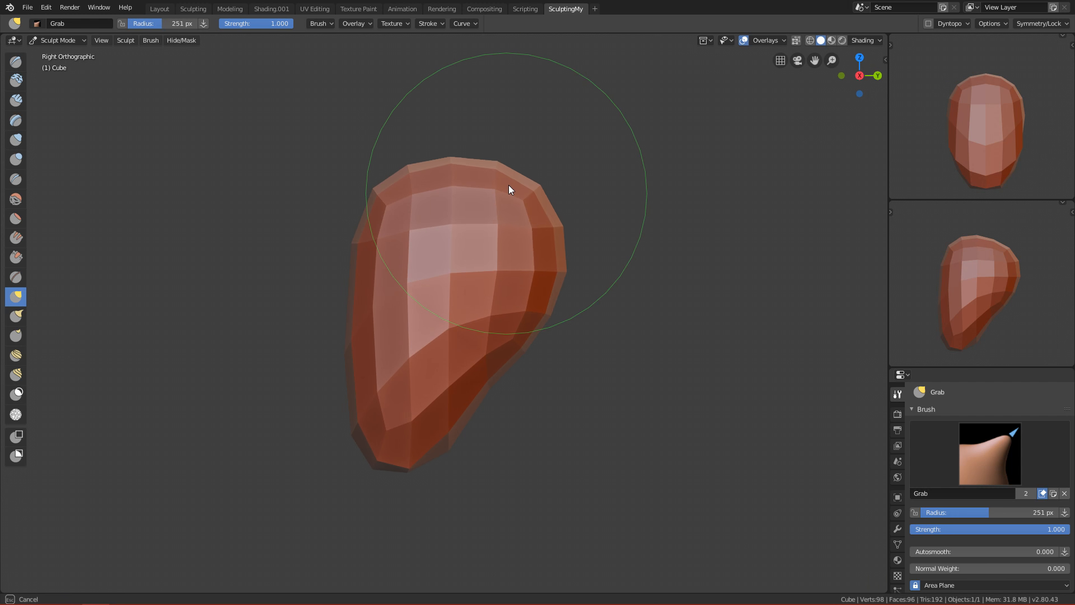
left_click_drag(535, 326, 533, 297, "alt+shift")
key("f")
left_click(586, 282)
left_click_drag(562, 263, 557, 275)
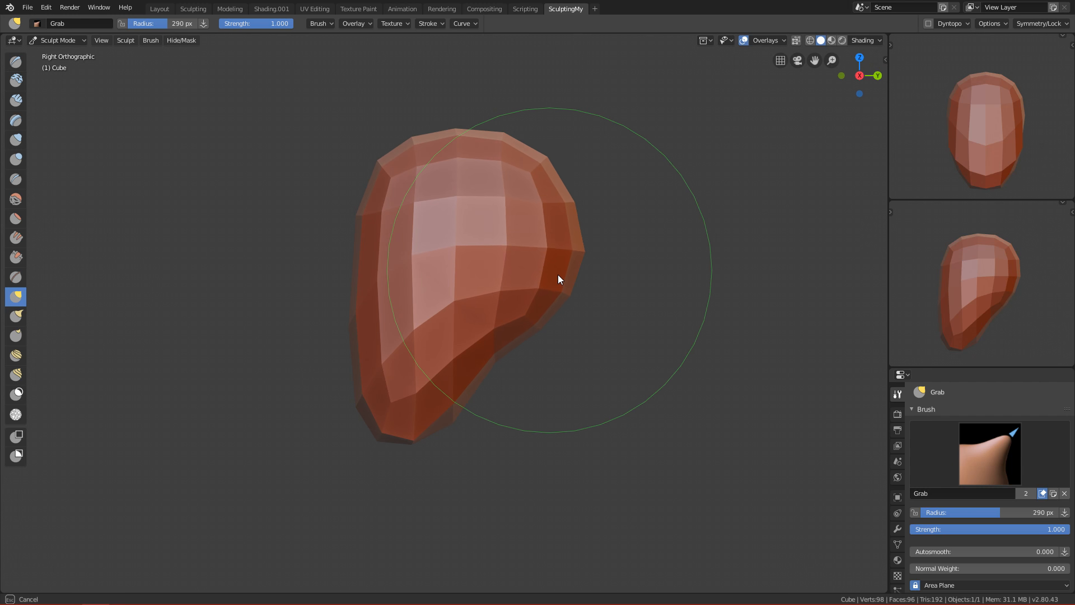
Pull the skull's upper back outward and the forehead slightly forward with the Grab brush at a 247 px radius
key("f")
left_click(533, 197)
left_click_drag(535, 202, 553, 201)
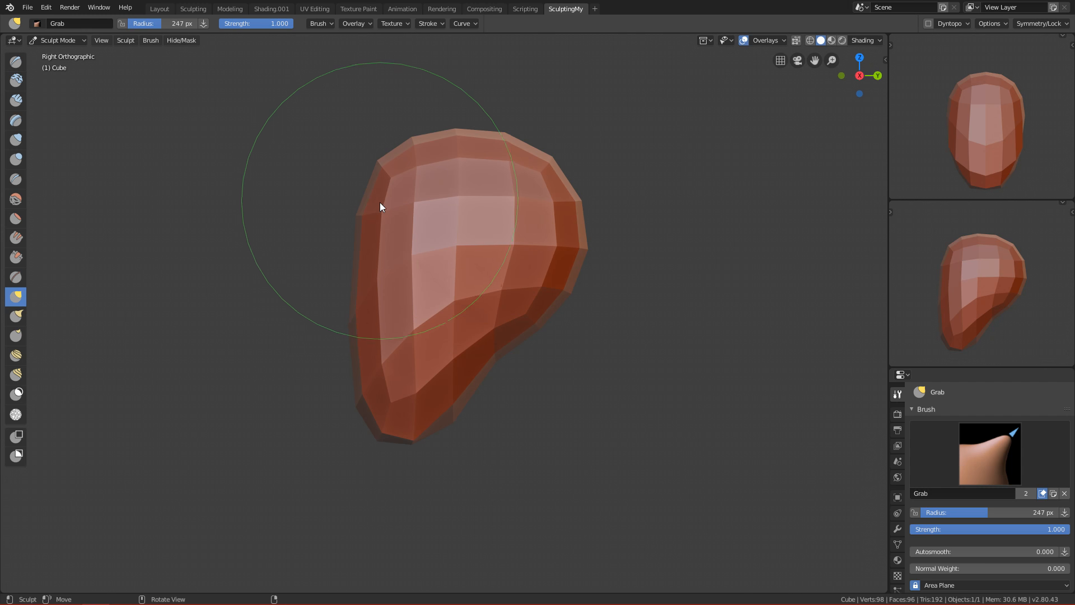
left_click_drag(371, 207, 368, 194)
key("f")
left_click(370, 178)
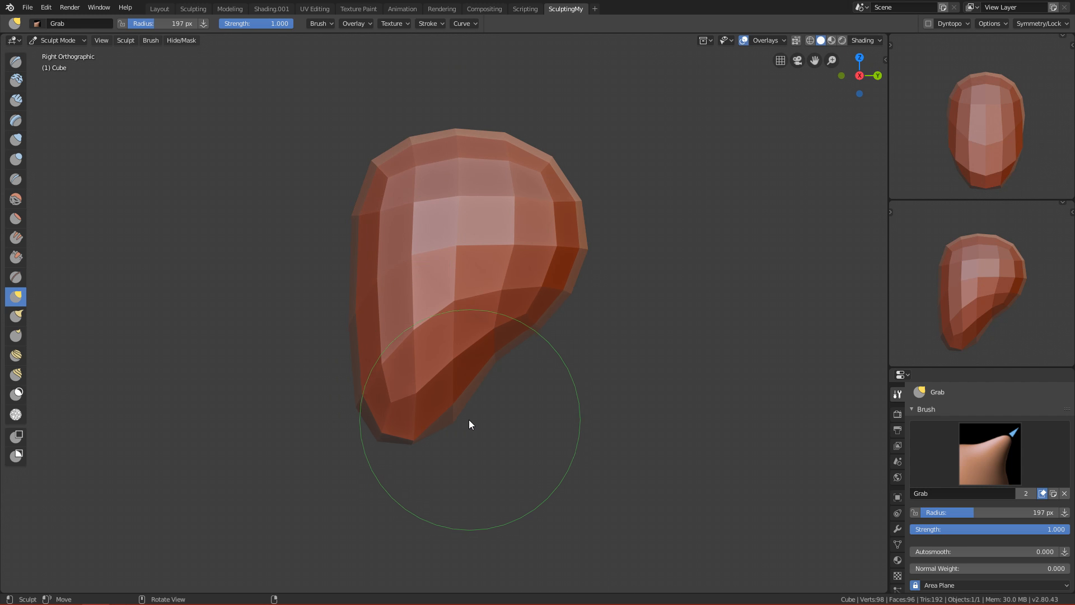
Pull the lower back of the skull outward and down with the Grab brush at a 243 px radius
key("f")
left_click(582, 337)
left_click_drag(541, 308, 557, 318)
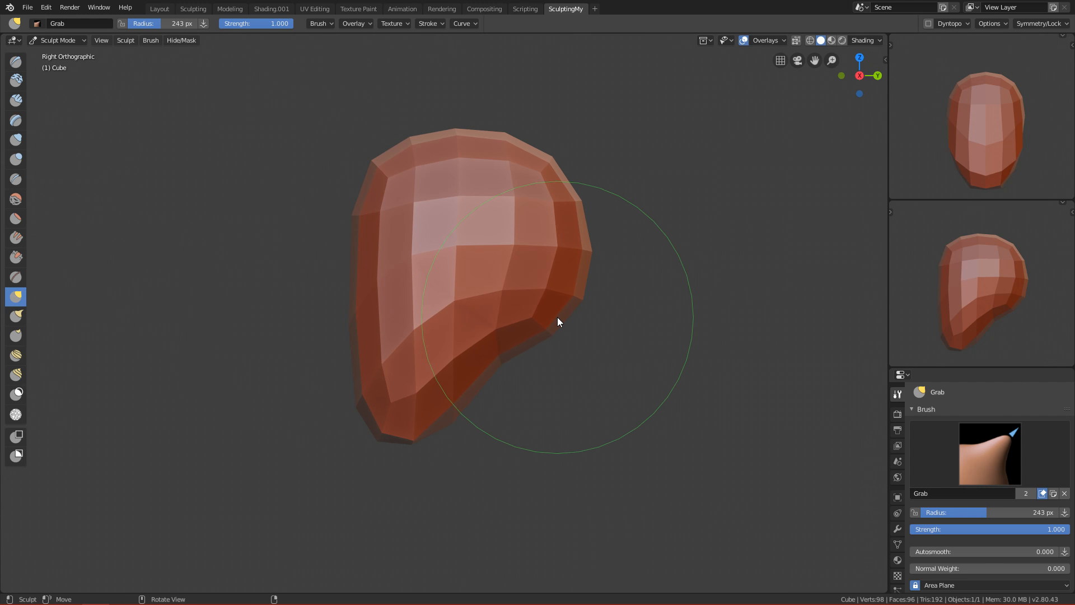
Return to the front view and save the file as FaceTutroail.blend in the DailySculpts folder
mouse_move(603, 306)
middle_mouse_down("ctrl")
mouse_move(582, 422)
mouse_move(567, 374)
middle_mouse_up("ctrl")
key("grave")
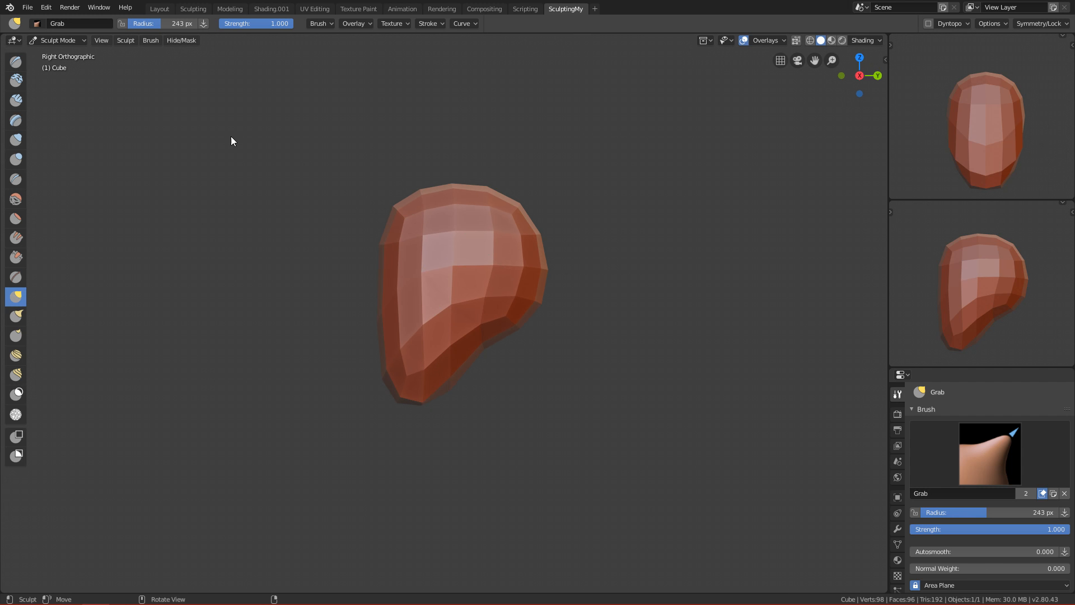
left_click(259, 189)
left_click_drag(565, 369, 567, 326, "ctrl+alt")
left_click_drag(580, 389, 513, 308, "alt+shift")
left_click_drag(568, 233, 544, 284, "ctrl+alt")
key("ctrl+s")
left_click(160, 73)
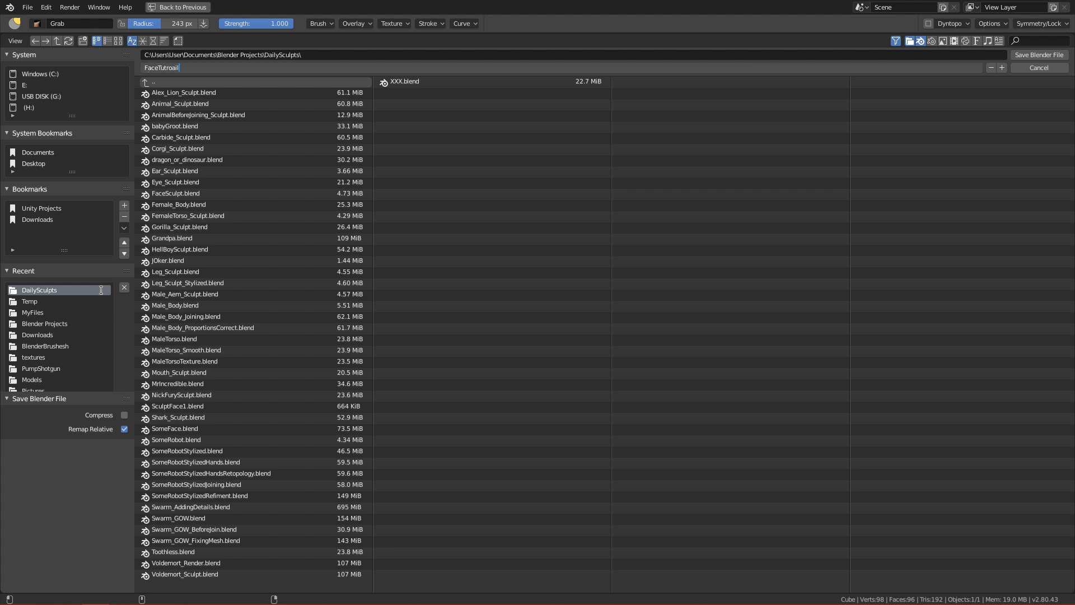
left_click(1033, 54)
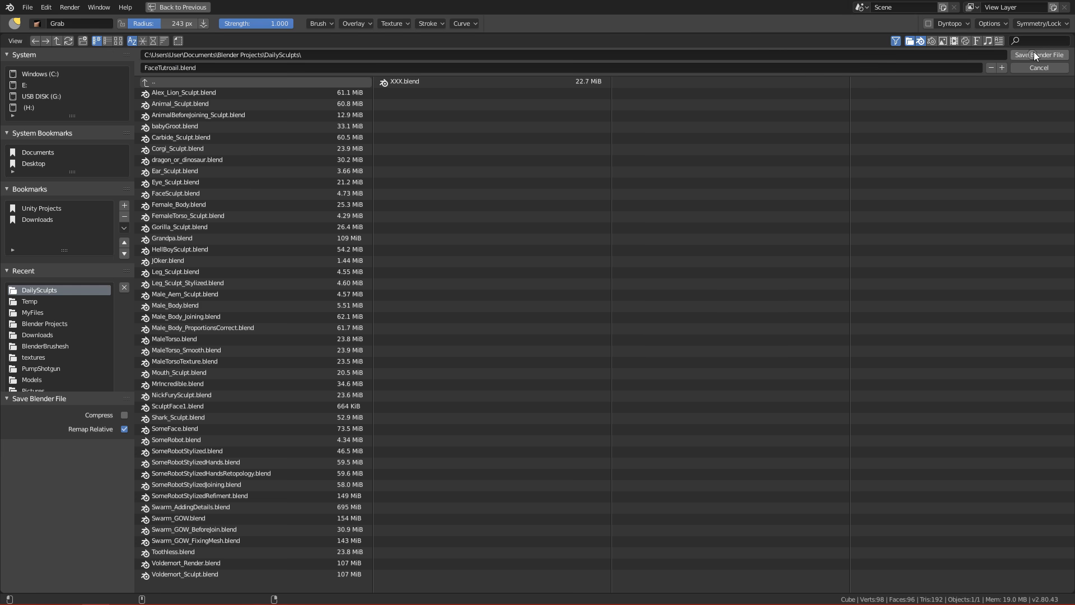
Enable Dyntopo and set its detailing method to Constant Detail
mouse_move(485, 363)
middle_mouse_down("ctrl")
mouse_move(507, 308)
mouse_move(479, 353)
mouse_move(493, 325)
middle_mouse_up("ctrl")
key("f")
left_click(484, 297)
mouse_move(526, 388)
middle_mouse_down()
mouse_move(529, 343)
mouse_move(496, 242)
mouse_move(398, 408)
mouse_move(506, 401)
middle_mouse_up()
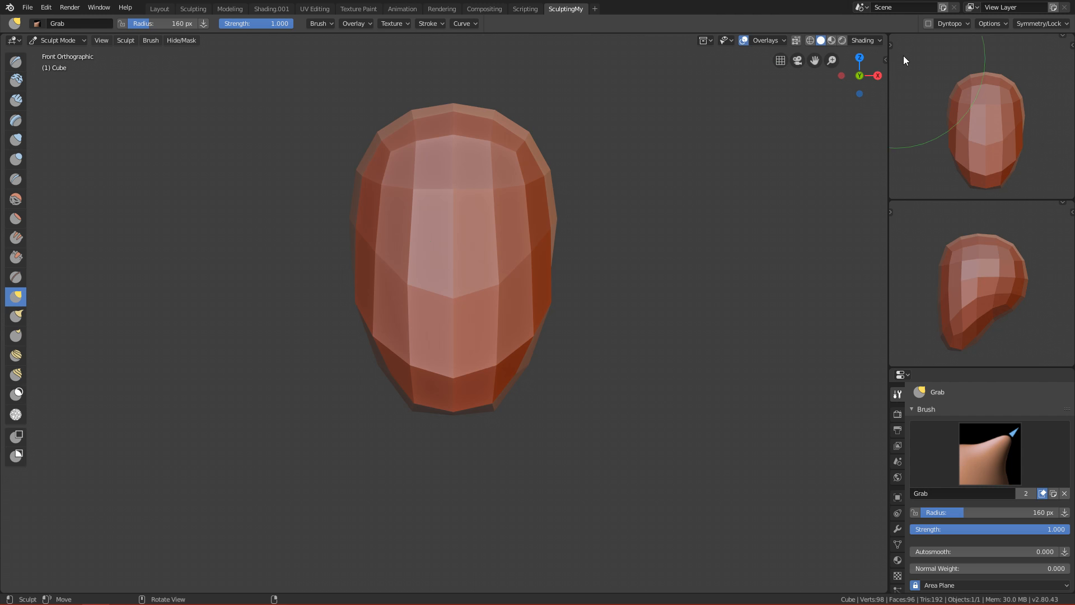
left_click(928, 24)
left_click(952, 23)
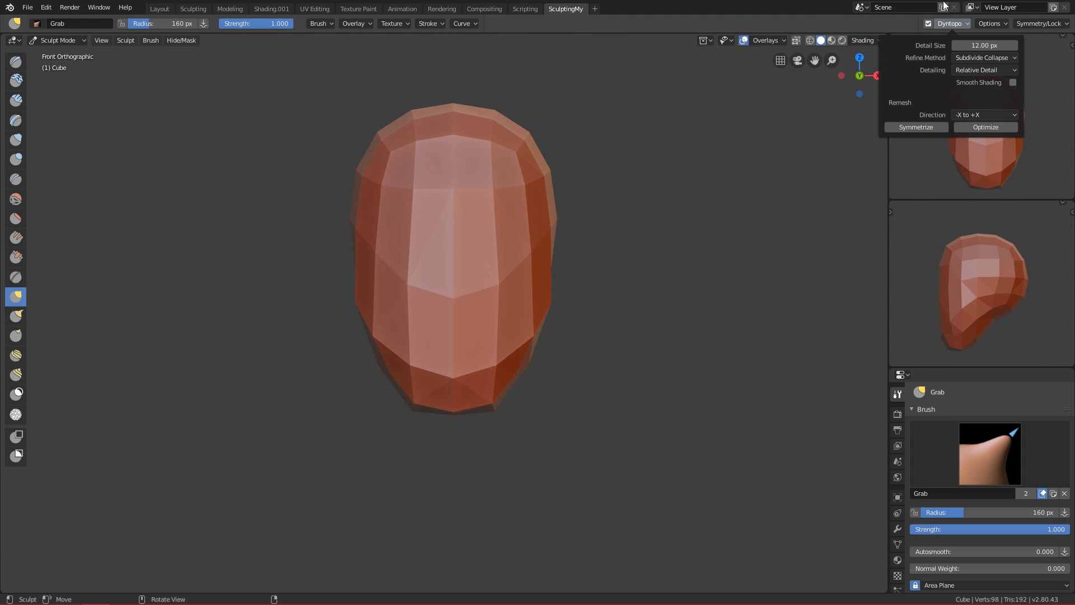
left_click(974, 69)
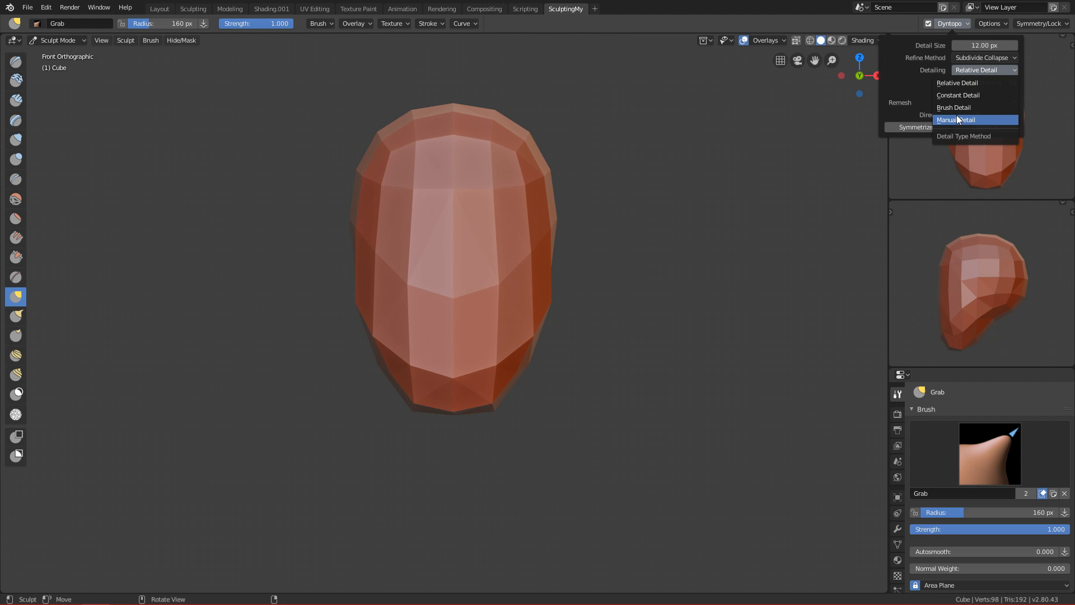
left_click(961, 97)
Sample the Dyntopo resolution from the front of the head and confirm the resolution value
left_click(961, 22)
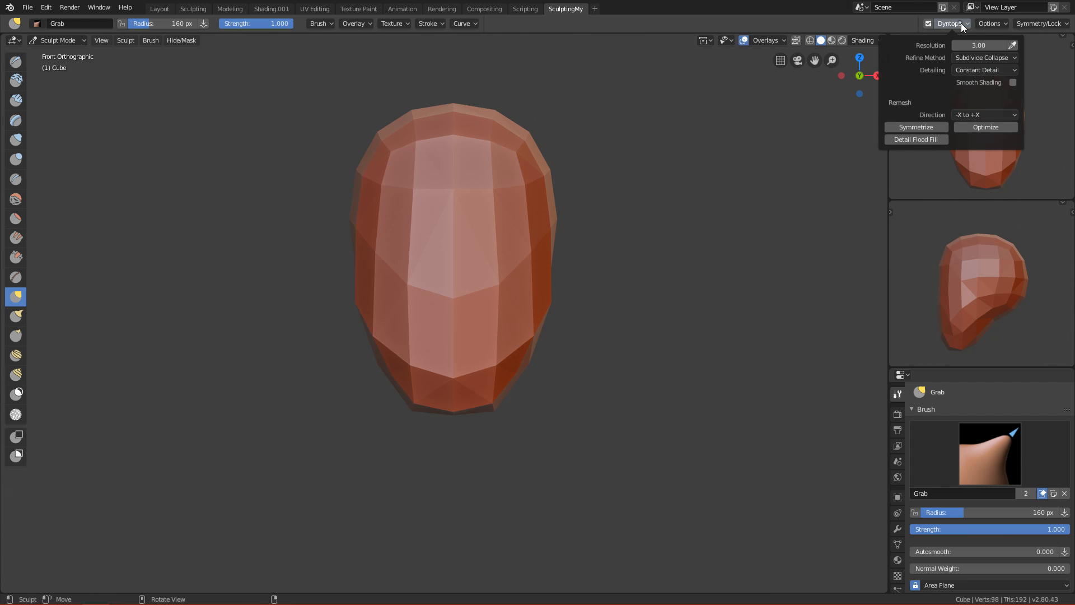
left_click(1012, 45)
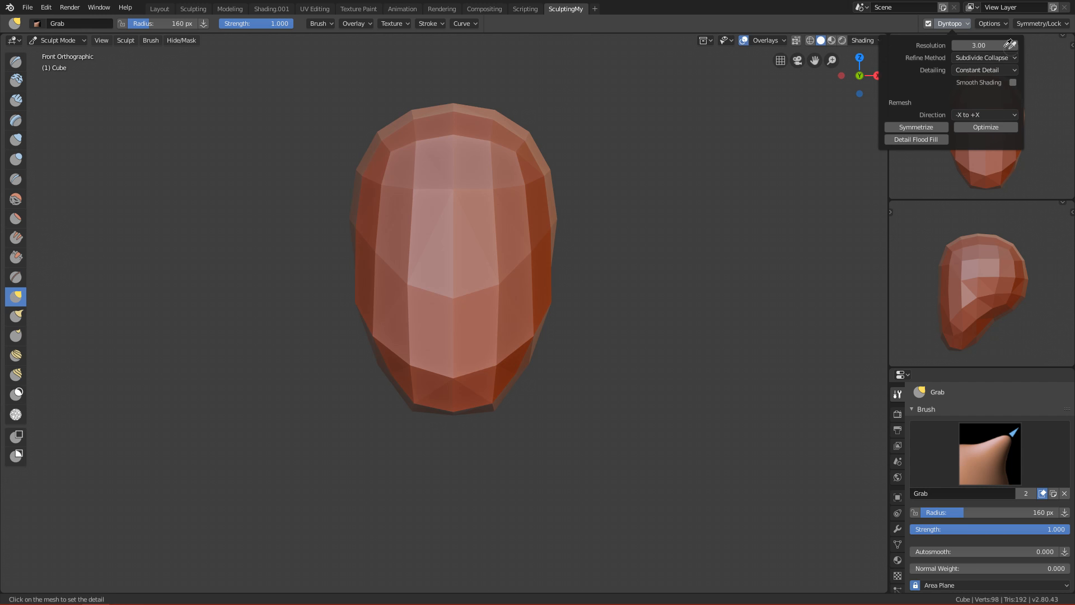
left_click(452, 200)
left_click(953, 26)
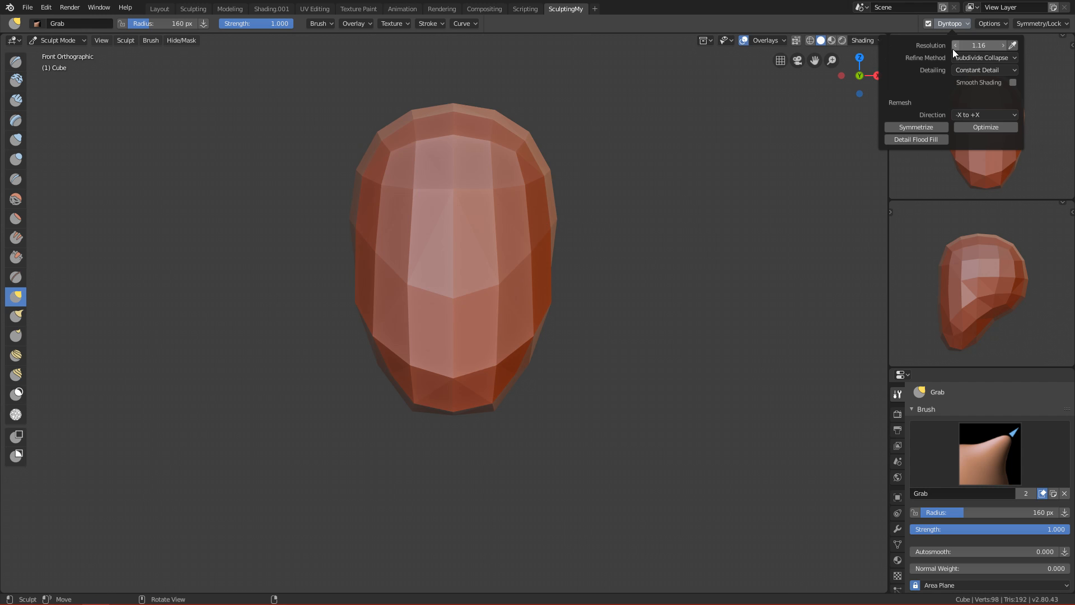
left_click(976, 46)
key("Return")
Switch to the Clay Strips brush with a 121 px radius
key("3")
key("f")
left_click(624, 167)
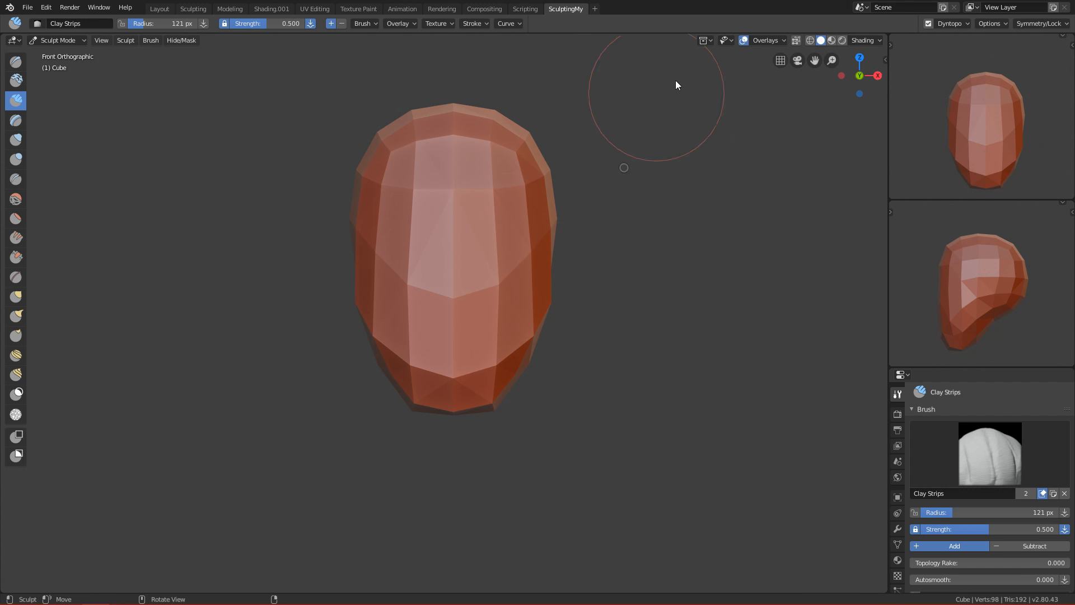
Try Clay Strips strokes on the middle of the face at about 122 px radius, and undo them
left_click_drag(496, 235, 495, 253)
key("ctrl+z")
mouse_move(505, 313)
left_mouse_down("ctrl+alt")
mouse_move(522, 203)
mouse_move(539, 192)
mouse_move(493, 229)
left_mouse_up("ctrl+alt")
key("f")
left_click(506, 227)
key("ctrl+z")
key("f")
left_click(568, 219)
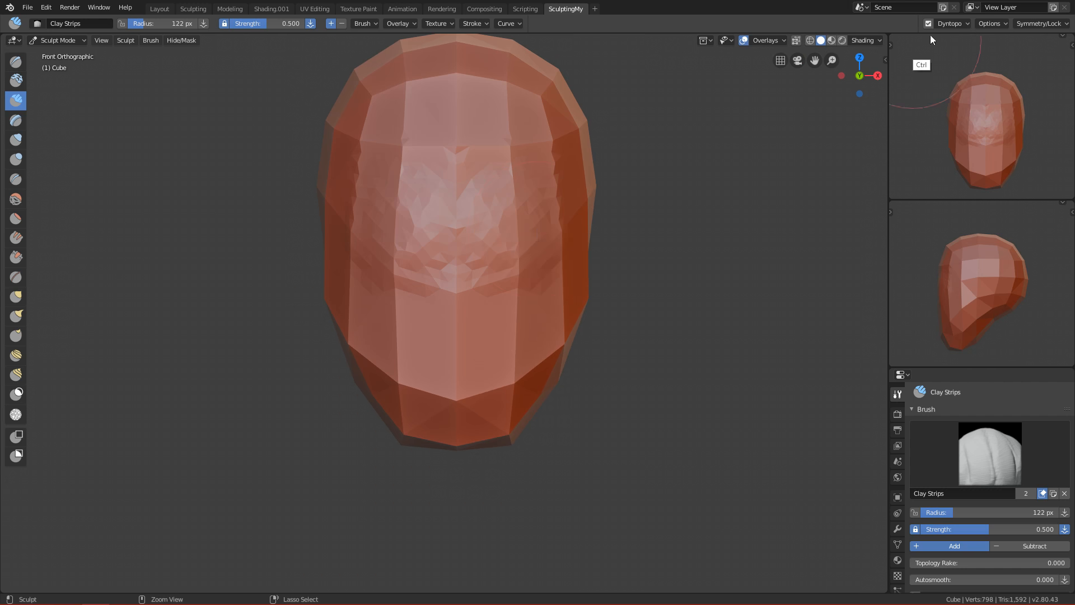
key("ctrl+z")
left_click(1027, 26)
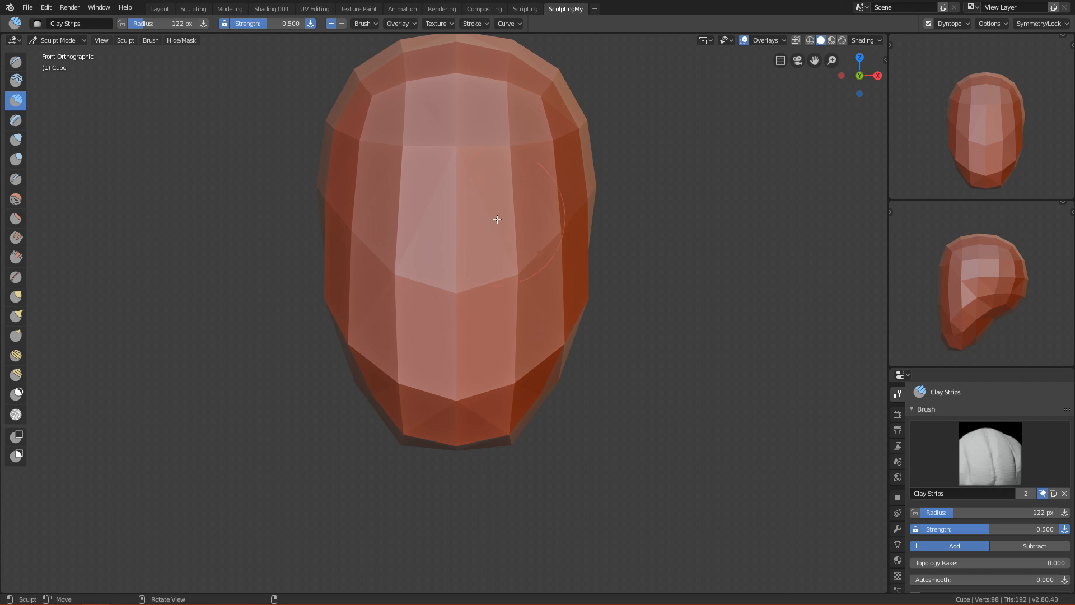
Carve the first shallow eye sockets into the face with subtracting Clay Strips strokes at a 57 px radius
key("f")
left_click(523, 233)
left_click_drag(515, 326, 528, 271, "ctrl+alt")
key("f")
left_click(515, 234)
left_click_drag(517, 223, 527, 267, "alt+shift")
key("f")
left_click(516, 245)
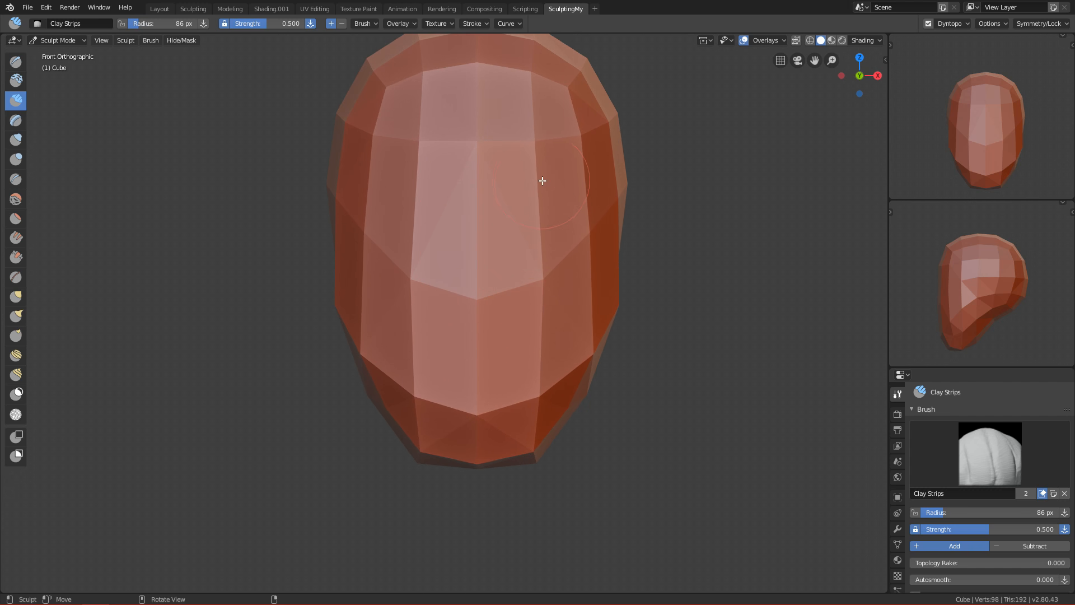
key("f")
mouse_move(512, 191)
left_mouse_down("alt+shift")
mouse_move(505, 221)
mouse_move(512, 208)
left_mouse_up("alt+shift")
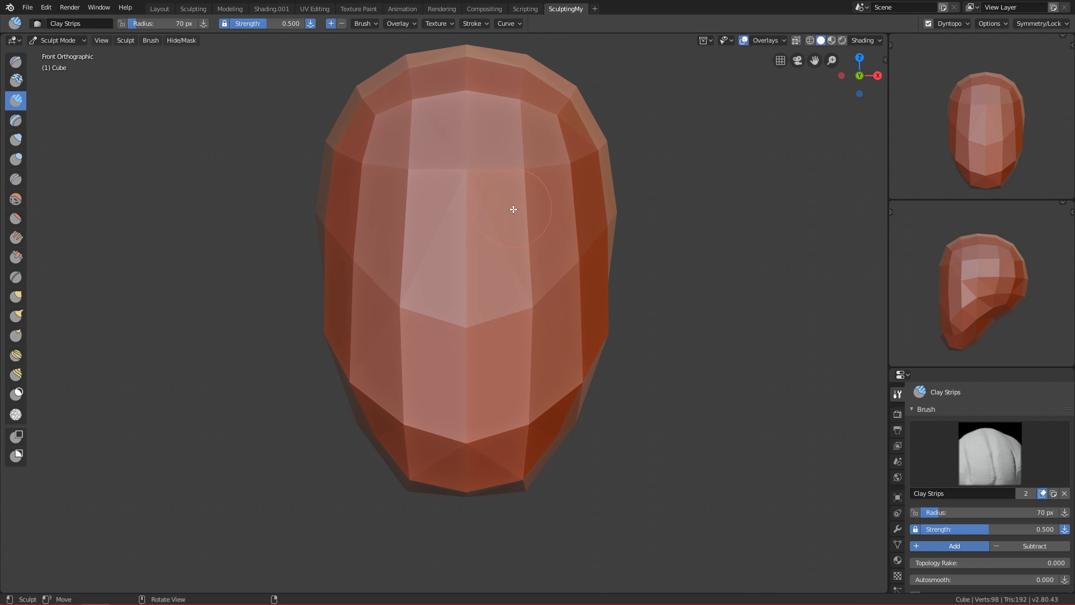
key("f")
mouse_move(533, 271)
left_mouse_down("ctrl")
mouse_move(512, 268)
mouse_move(549, 274)
left_mouse_up("ctrl")
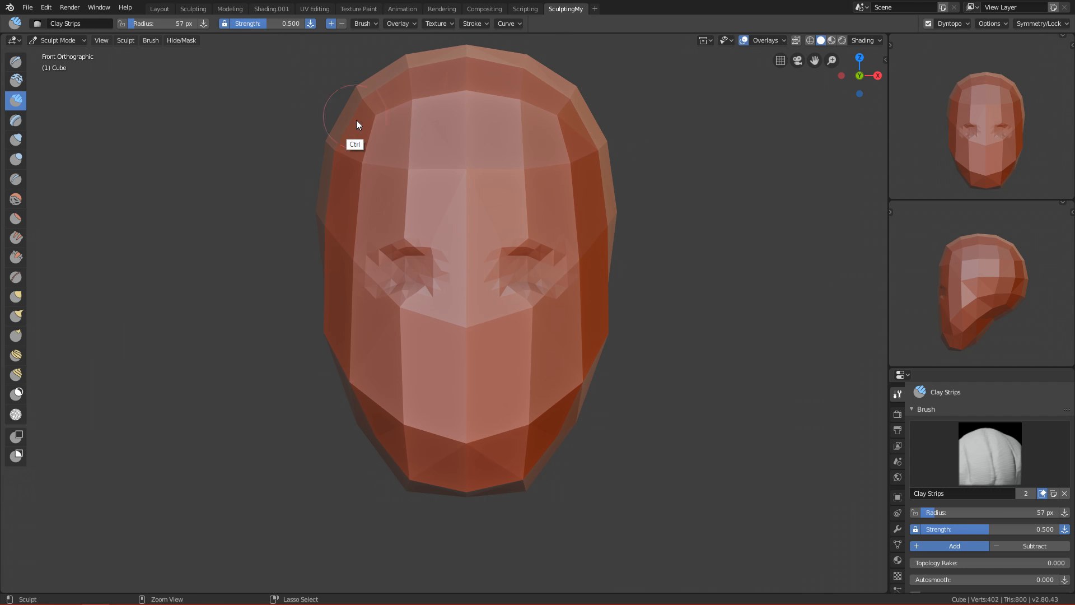
Widen and deepen both eye sockets with subtracting Clay Strips strokes, enlarging the brush radius to 70 px
key("f")
left_click(561, 269)
mouse_move(531, 278)
left_mouse_down("ctrl")
mouse_move(542, 282)
mouse_move(512, 282)
mouse_move(530, 301)
mouse_move(513, 290)
mouse_move(566, 297)
mouse_move(569, 286)
mouse_move(553, 284)
left_mouse_up("ctrl")
key("f")
left_click(528, 285)
key("f")
left_click(556, 288)
Deepen the eye sockets and their inner corners with subtracting Clay Strips strokes at about 96 to 106 px radius
middle_click_drag(544, 341, 522, 237, "ctrl")
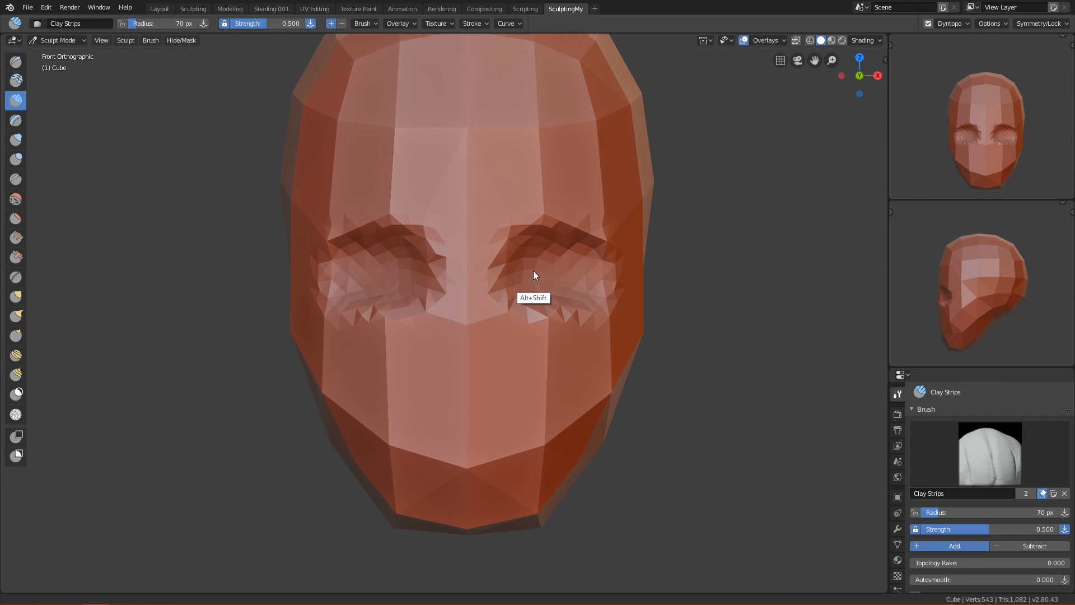
left_click_drag(533, 271, 515, 292, "alt+shift")
key("f")
left_click(557, 290)
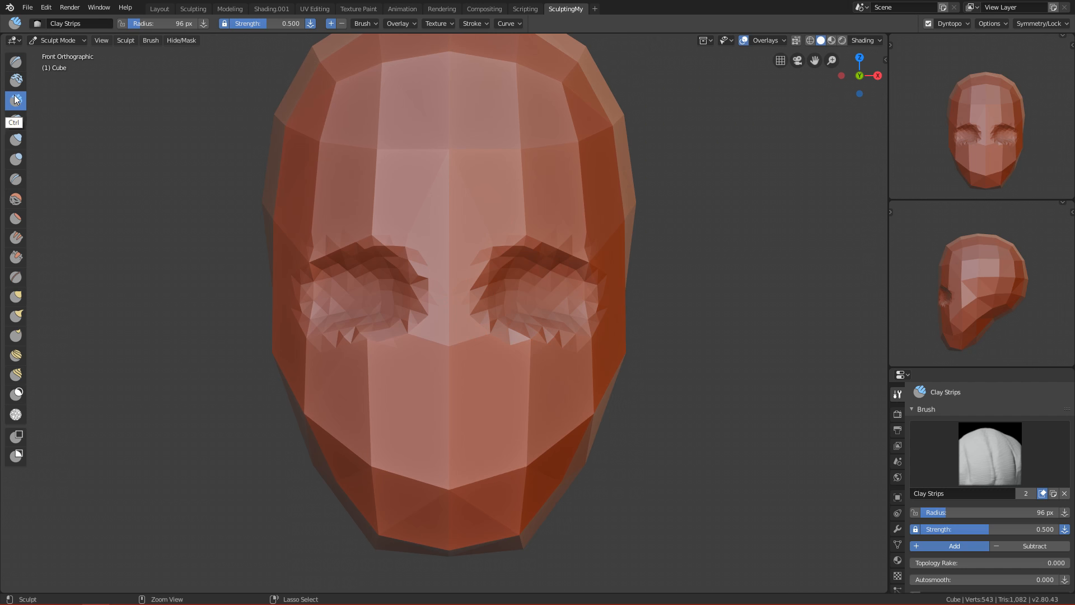
mouse_move(498, 276)
left_mouse_down("ctrl")
mouse_move(511, 302)
mouse_move(512, 284)
mouse_move(518, 291)
left_mouse_up("ctrl")
key("f")
mouse_move(561, 299)
left_mouse_down("ctrl")
mouse_move(533, 305)
mouse_move(542, 292)
left_mouse_up("ctrl")
key("f")
left_click(525, 294)
middle_click_drag(528, 352, 541, 317, "shift")
key("f")
left_click(609, 289)
Examine the depth and shape of the eye sockets from the side and the front
mouse_move(609, 289)
left_mouse_down("alt")
mouse_move(623, 275)
mouse_move(544, 255)
mouse_move(500, 380)
mouse_move(568, 352)
mouse_move(376, 257)
mouse_move(523, 427)
mouse_move(492, 372)
left_mouse_up("alt")
left_click_drag(489, 372, 498, 310, "alt+shift")
key("grave")
left_click(600, 315)
key("grave")
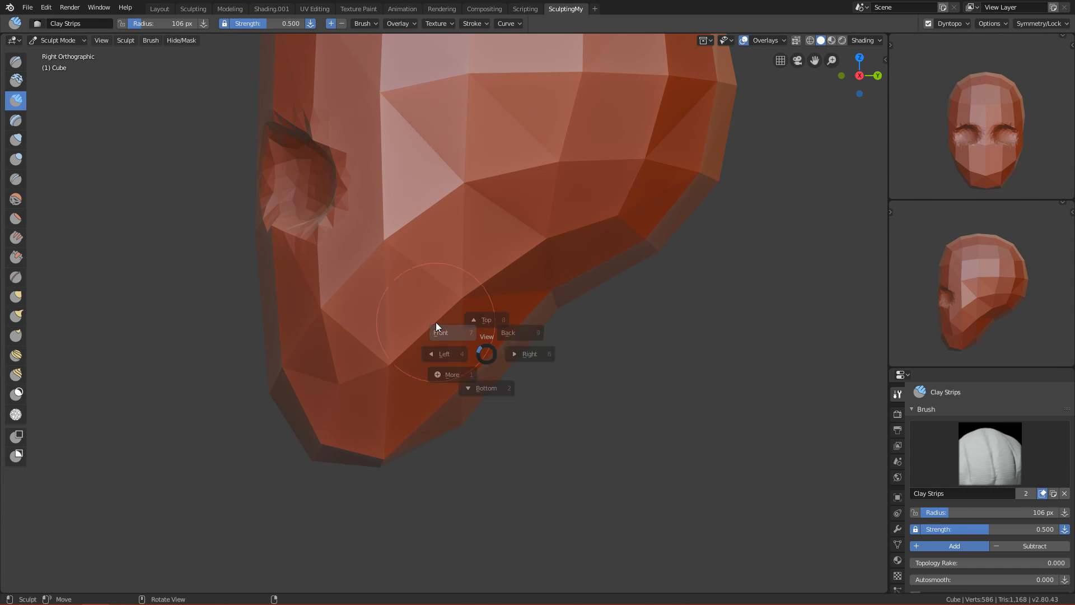
left_click(472, 346)
left_click_drag(553, 283, 491, 305, "ctrl+alt")
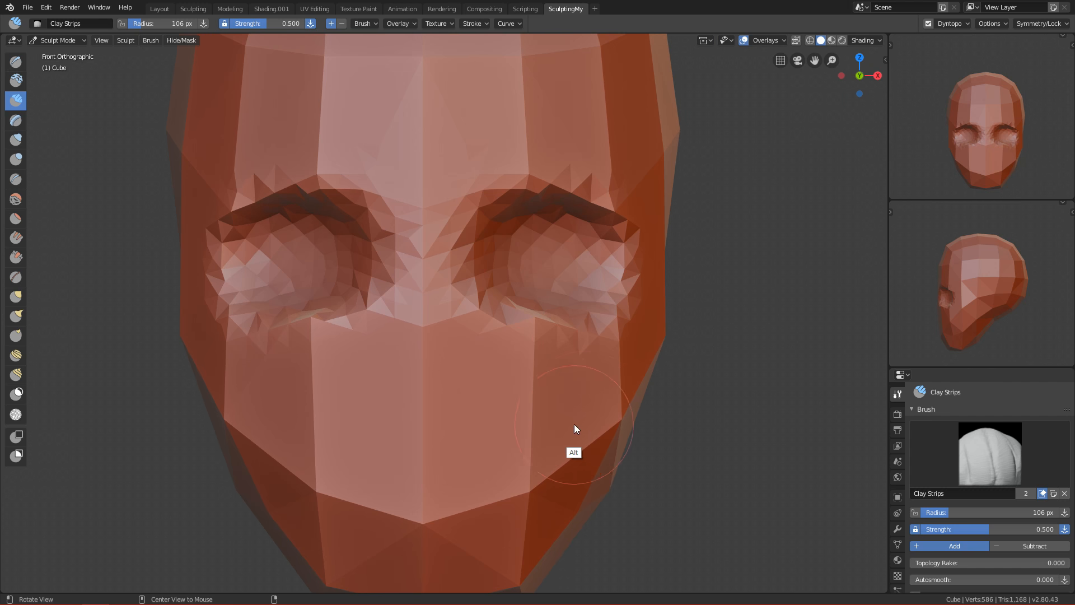
key("f")
left_click(537, 288)
mouse_move(603, 358)
left_mouse_down("alt")
mouse_move(593, 437)
mouse_move(600, 412)
mouse_move(553, 380)
left_mouse_up("alt")
key("grave")
left_click(522, 314)
Carve away the inner eye sockets and the sides of the nose bridge with Clay Strips at an 89 px radius
key("f")
left_click(468, 287)
left_click_drag(458, 351, 494, 264, "ctrl+alt")
key("f")
left_click(506, 259)
left_click_drag(496, 301, 512, 251, "ctrl+alt")
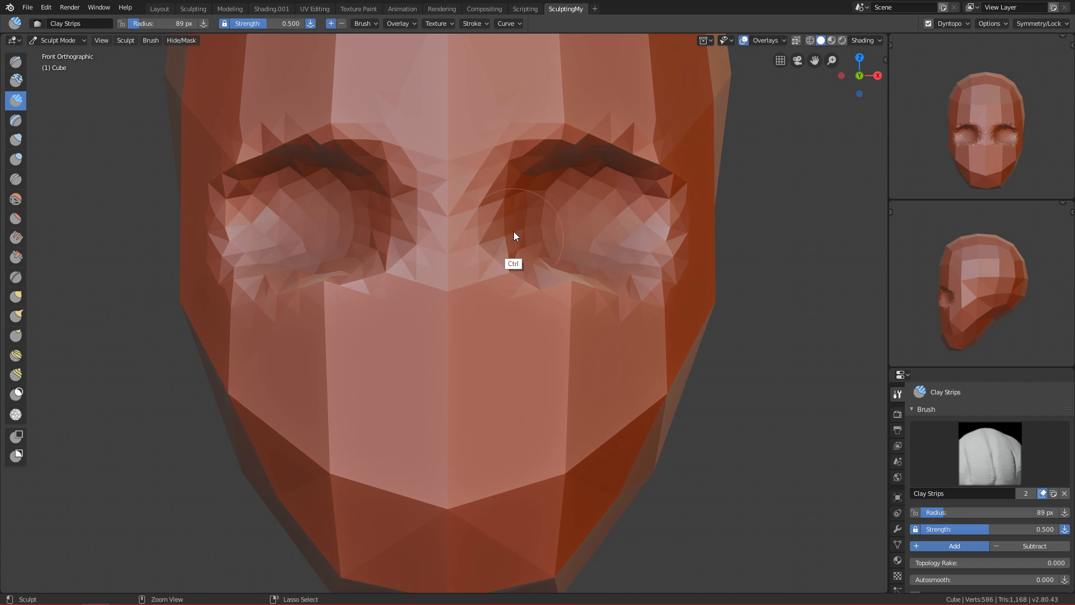
mouse_move(403, 228)
left_mouse_down("ctrl")
mouse_move(403, 271)
mouse_move(411, 192)
mouse_move(446, 292)
left_mouse_up("ctrl")
mouse_move(388, 187)
left_mouse_down("ctrl")
mouse_move(406, 243)
mouse_move(392, 213)
mouse_move(446, 226)
mouse_move(401, 326)
left_mouse_up("ctrl")
Carve the cheeks downward from the eye sockets on both sides of the nose with subtracting Clay Strips strokes
key("f")
left_click(445, 255)
left_click_drag(512, 300, 486, 262, "alt+shift")
mouse_move(576, 256)
left_mouse_down("ctrl")
mouse_move(516, 234)
mouse_move(570, 263)
mouse_move(607, 255)
mouse_move(561, 221)
mouse_move(505, 242)
mouse_move(577, 258)
mouse_move(643, 248)
mouse_move(597, 265)
left_mouse_up("ctrl")
mouse_move(493, 233)
left_mouse_down("ctrl")
mouse_move(593, 297)
mouse_move(654, 283)
mouse_move(629, 280)
mouse_move(619, 311)
mouse_move(530, 348)
mouse_move(518, 412)
left_mouse_up("ctrl")
left_click_drag(427, 327, 399, 250, "alt")
mouse_move(502, 357)
left_mouse_down("ctrl+alt")
mouse_move(477, 311)
mouse_move(511, 286)
mouse_move(525, 319)
mouse_move(465, 200)
left_mouse_up("ctrl+alt")
Block out the nose and the hollow beneath it with Clay Strips, starting at a 109 px radius
key("f")
left_click(520, 294)
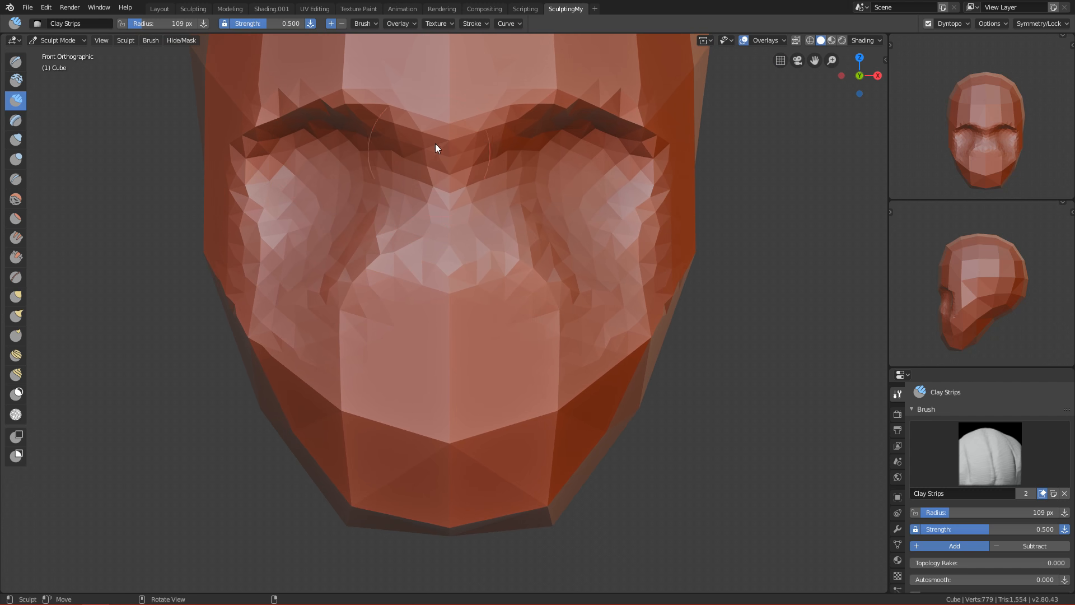
mouse_move(455, 248)
left_mouse_down()
mouse_move(442, 287)
mouse_move(432, 240)
mouse_move(444, 223)
mouse_move(454, 256)
mouse_move(436, 233)
mouse_move(396, 307)
mouse_move(439, 264)
mouse_move(423, 316)
mouse_move(422, 273)
mouse_move(392, 391)
left_mouse_up()
key("f")
left_click(423, 295)
left_click_drag(421, 291, 404, 303)
Build up the tip of the nose with the Draw brush at an 84 px radius in the front view
key("grave")
left_click(672, 314)
mouse_move(660, 277)
middle_mouse_down("ctrl")
mouse_move(545, 459)
mouse_move(414, 324)
middle_mouse_up("ctrl")
key("grave")
left_click(328, 280)
mouse_move(489, 391)
middle_mouse_down("ctrl")
mouse_move(539, 287)
mouse_move(513, 378)
mouse_move(485, 270)
middle_mouse_up("ctrl")
key("x")
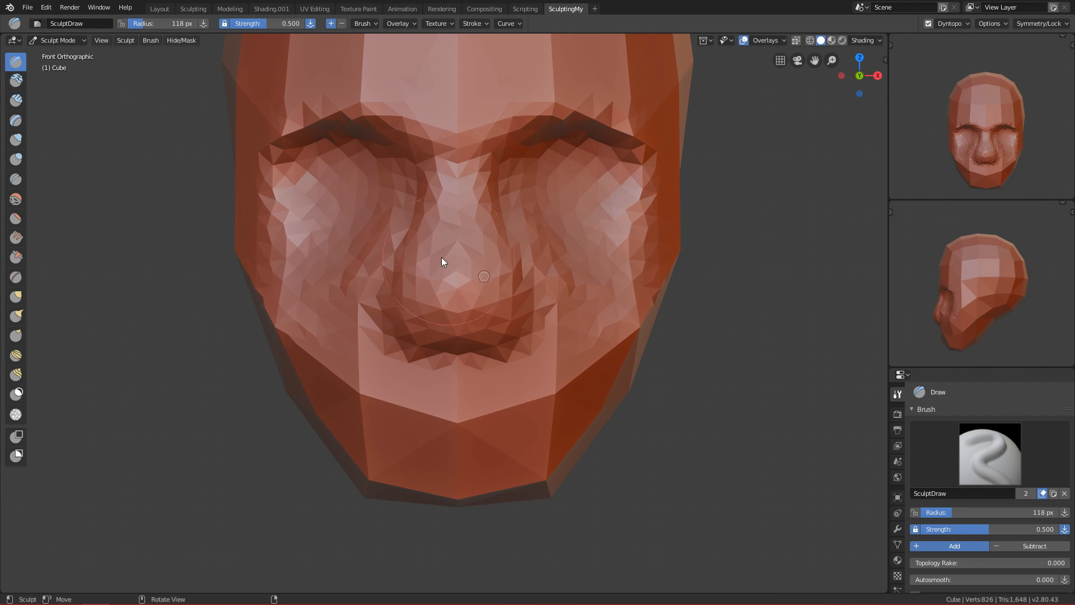
key("f")
left_click(460, 233)
left_click_drag(428, 274, 453, 307)
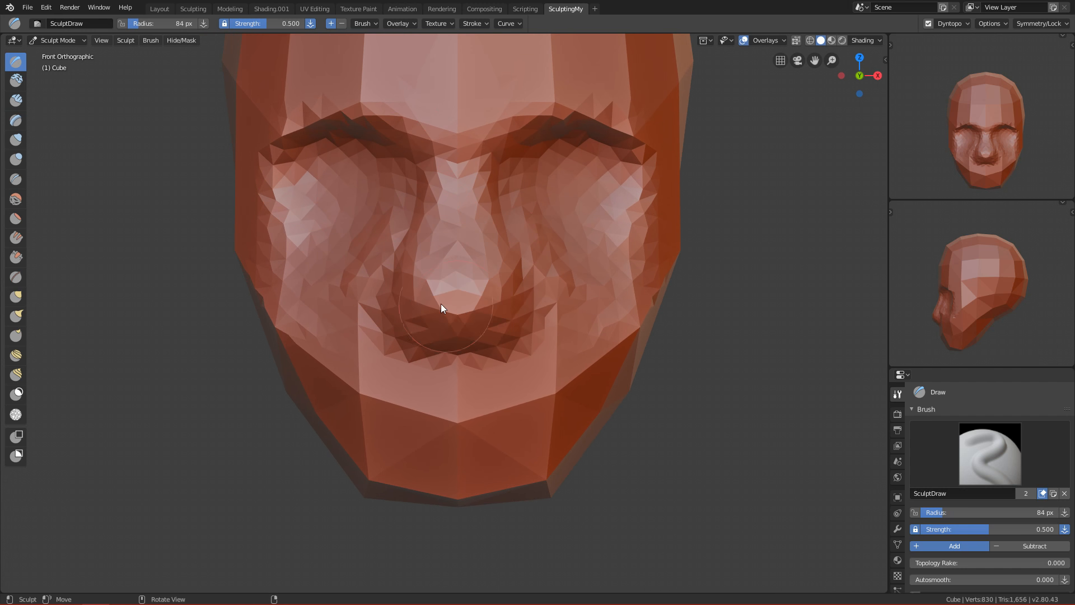
Build up the nostril wings with the Draw brush at a 71 px radius
key("f")
left_click(478, 280)
mouse_move(402, 271)
left_mouse_down()
mouse_move(424, 283)
mouse_move(441, 255)
left_mouse_up()
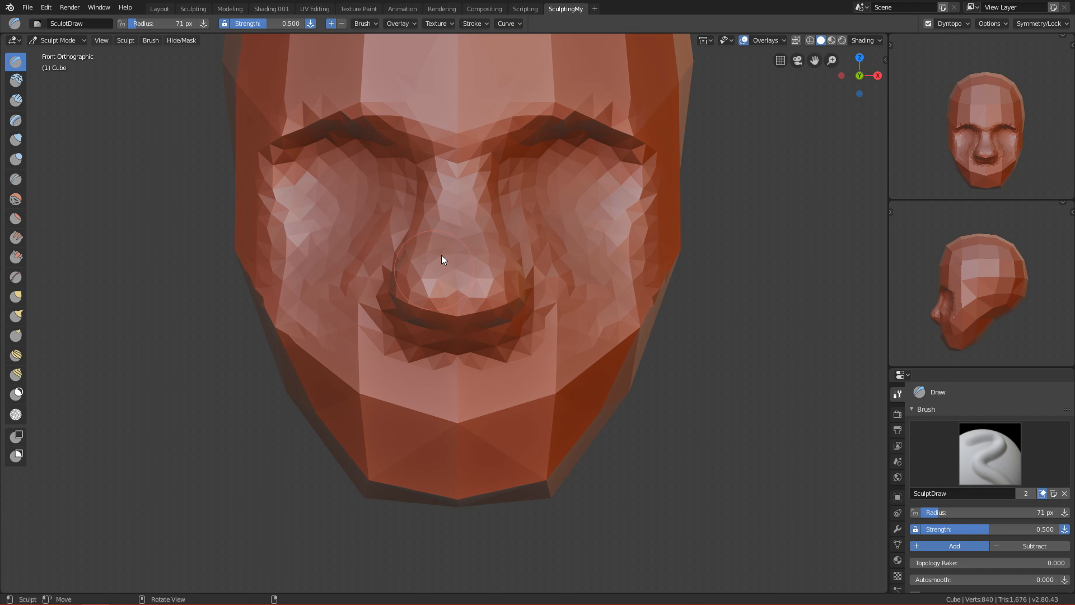
Refine the nose with the Draw brush at an 83 px radius and smooth along its ridge
mouse_move(565, 259)
middle_mouse_down("ctrl")
mouse_move(538, 351)
mouse_move(499, 284)
middle_mouse_up("ctrl")
key("f")
left_click(460, 264)
left_click_drag(459, 263, 493, 178)
mouse_move(453, 233)
left_mouse_down("shift")
mouse_move(442, 283)
mouse_move(452, 271)
mouse_move(446, 301)
mouse_move(454, 290)
mouse_move(459, 300)
left_mouse_up("shift")
middle_click_drag(540, 257, 510, 381, "ctrl")
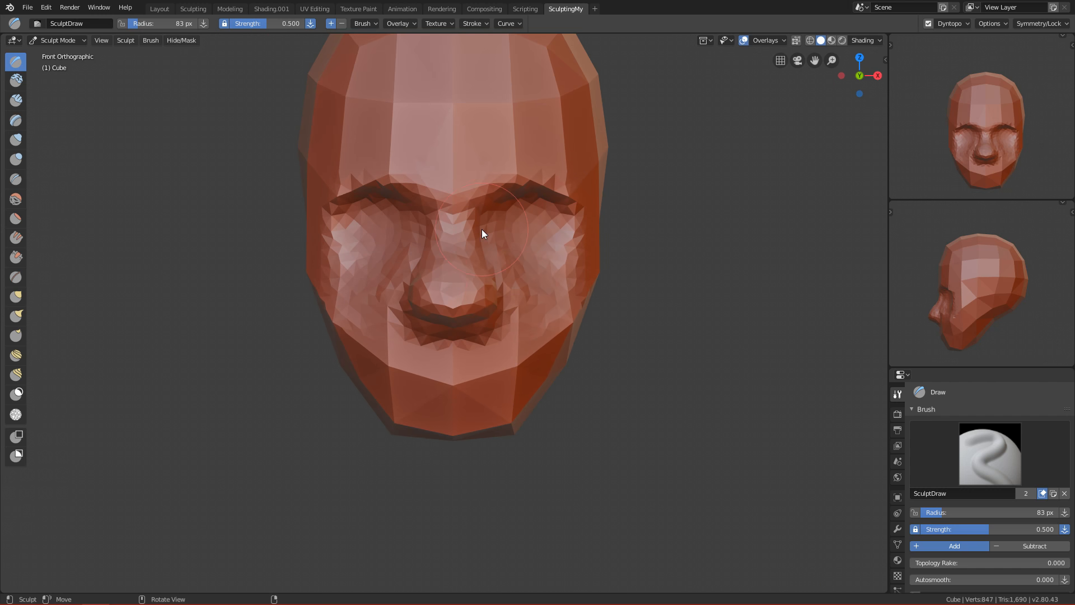
Switch to the Grab brush, adjust the nose from an angled side view, and set the radius to 289 px
key("g")
mouse_move(573, 321)
left_mouse_down("alt")
mouse_move(516, 319)
mouse_move(522, 176)
mouse_move(511, 288)
mouse_move(492, 240)
mouse_move(515, 239)
mouse_move(515, 267)
mouse_move(502, 268)
mouse_move(514, 272)
mouse_move(505, 329)
mouse_move(439, 404)
mouse_move(432, 372)
left_mouse_up("alt")
mouse_move(391, 401)
left_mouse_down()
mouse_move(408, 401)
mouse_move(460, 307)
mouse_move(529, 271)
mouse_move(549, 296)
mouse_move(535, 275)
mouse_move(488, 377)
mouse_move(483, 343)
left_mouse_up()
mouse_move(484, 390)
left_mouse_down("alt")
mouse_move(450, 384)
mouse_move(493, 437)
left_mouse_up("alt")
key("f")
left_click(492, 384)
key("f")
left_click(395, 437)
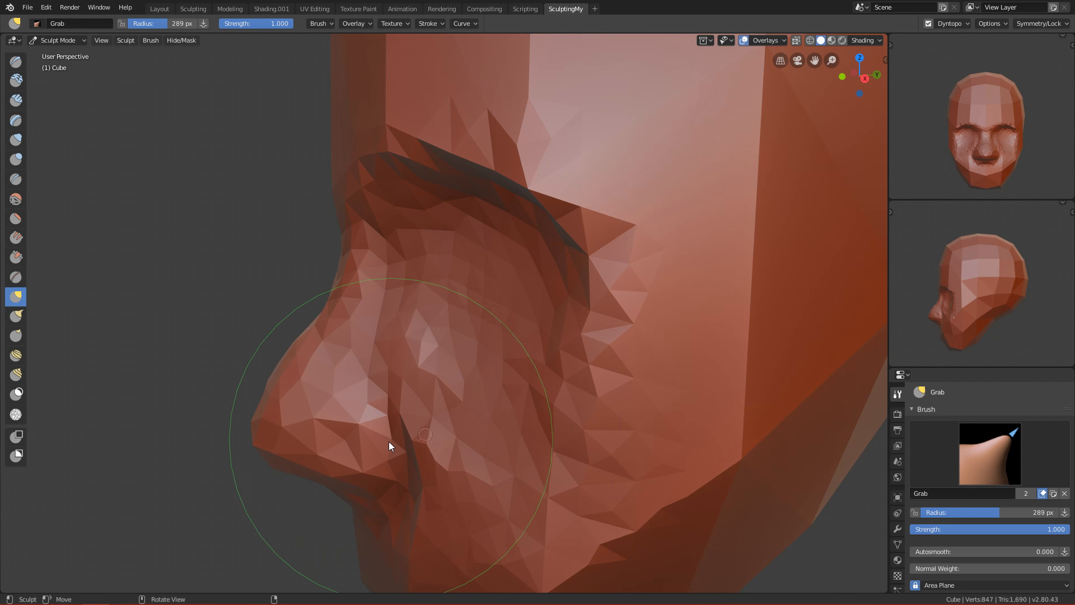
Reshape the nose's bridge profile from the side with Grab at 138 px, and adjust its width from the front at 109 px
mouse_move(435, 445)
left_mouse_down("alt")
mouse_move(533, 385)
mouse_move(486, 421)
mouse_move(465, 301)
mouse_move(569, 377)
mouse_move(499, 336)
left_mouse_up("alt")
key("f")
left_click(336, 347)
left_click_drag(356, 406, 384, 298, "ctrl+alt")
mouse_move(384, 298)
left_mouse_down("alt+shift")
mouse_move(512, 285)
mouse_move(424, 329)
left_mouse_up("alt+shift")
key("f")
left_click(422, 244)
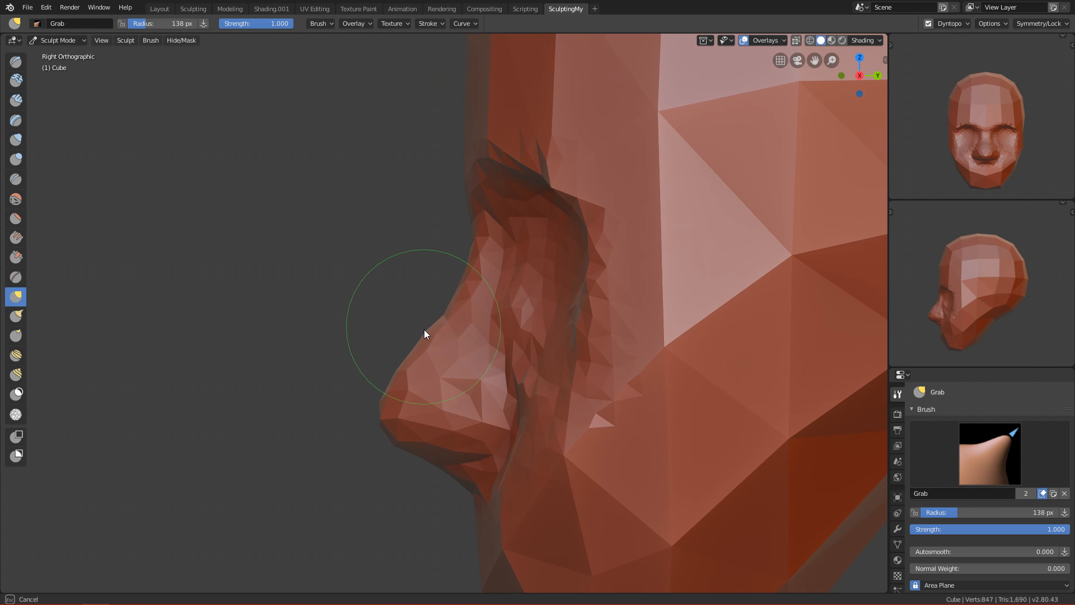
left_click_drag(536, 307, 531, 463, "ctrl+alt")
mouse_move(481, 489)
left_mouse_down("alt")
mouse_move(529, 458)
mouse_move(509, 411)
mouse_move(509, 364)
mouse_move(492, 365)
mouse_move(494, 332)
mouse_move(478, 336)
left_mouse_up("alt")
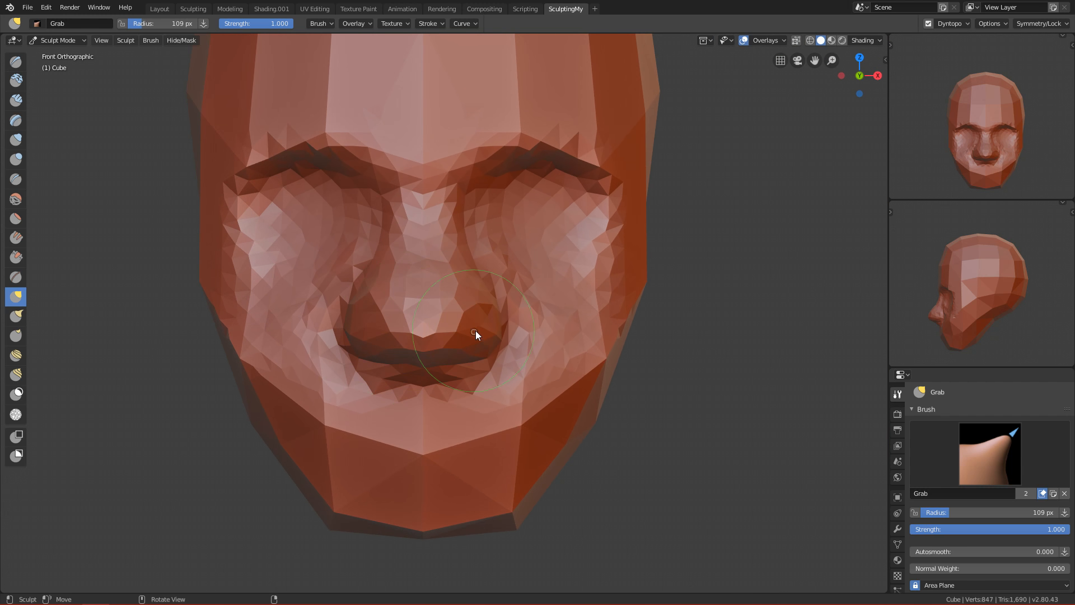
mouse_move(542, 293)
left_mouse_down("ctrl+alt")
mouse_move(539, 365)
mouse_move(552, 292)
mouse_move(528, 271)
left_mouse_up("ctrl+alt")
mouse_move(563, 328)
left_mouse_down("ctrl+alt")
mouse_move(524, 439)
mouse_move(559, 344)
left_mouse_up("ctrl+alt")
left_click_drag(520, 383, 511, 313, "alt+shift")
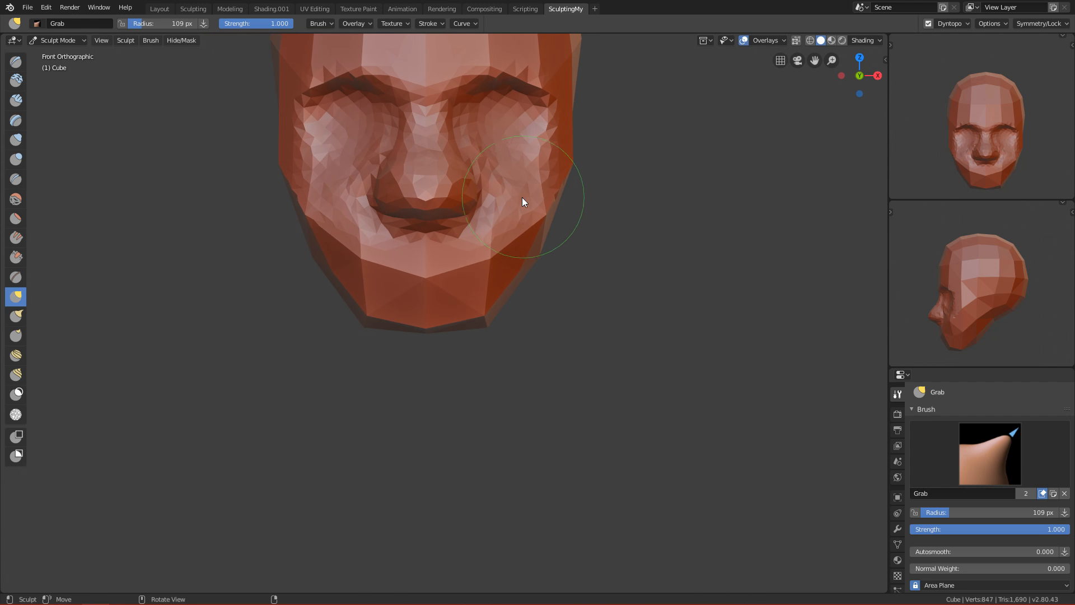
Enlarge the Grab brush to a 320 px radius and pull the chin and jaw into shape from the front
key("f")
left_click(395, 270)
mouse_move(501, 282)
left_mouse_down("ctrl+alt")
mouse_move(486, 423)
mouse_move(500, 328)
mouse_move(482, 318)
left_mouse_up("ctrl+alt")
key("f")
left_click(514, 296)
middle_click_drag(513, 296, 503, 314, "shift")
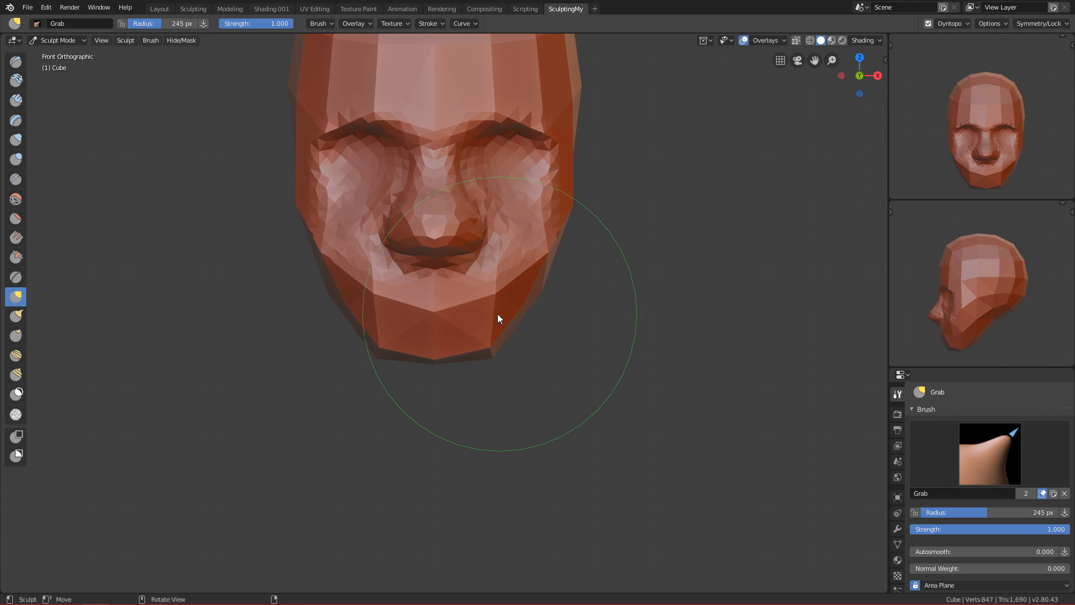
key("f")
left_click(472, 325)
key("f")
left_click(456, 344)
key("f")
left_click(456, 351)
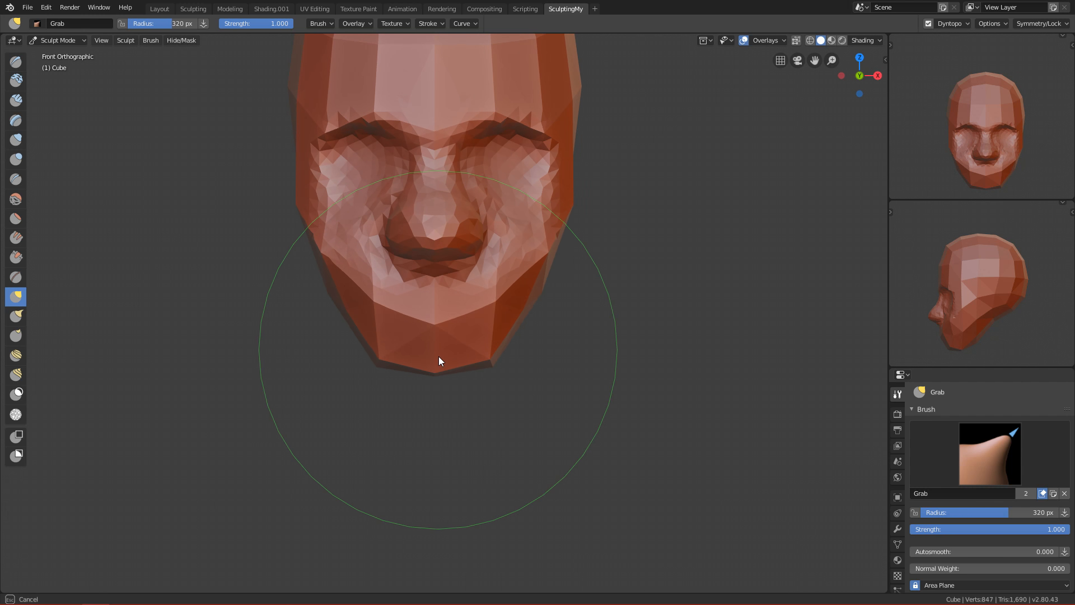
mouse_move(438, 360)
left_mouse_down()
mouse_move(448, 374)
mouse_move(499, 386)
mouse_move(495, 373)
left_mouse_up()
Resize the Grab brush and adjust the underside of the chin from the front
key("f")
left_click(387, 390)
key("f")
left_click(396, 393)
left_click_drag(436, 399, 439, 388)
Reshape the profile between the nose and chin from the side with a smaller Grab brush
mouse_move(512, 328)
left_mouse_down("ctrl+alt")
mouse_move(443, 464)
mouse_move(606, 305)
left_mouse_up("ctrl+alt")
key("KP_3")
left_click_drag(619, 396, 516, 358, "ctrl+alt")
key("KP_1")
key("KP_3")
mouse_move(498, 422)
left_mouse_down("alt+shift")
mouse_move(538, 322)
mouse_move(515, 340)
left_mouse_up("alt+shift")
key("f")
left_click(584, 323)
key("f")
left_click(505, 340)
key("f")
left_click(451, 309)
key("f")
left_click(441, 292)
left_click_drag(492, 272, 486, 271)
Switch to the Crease brush and carve the line between the lips from the front
key("KP_1")
mouse_move(444, 335)
left_mouse_down("ctrl+alt")
mouse_move(513, 425)
mouse_move(533, 344)
left_mouse_up("ctrl+alt")
key("shift+c")
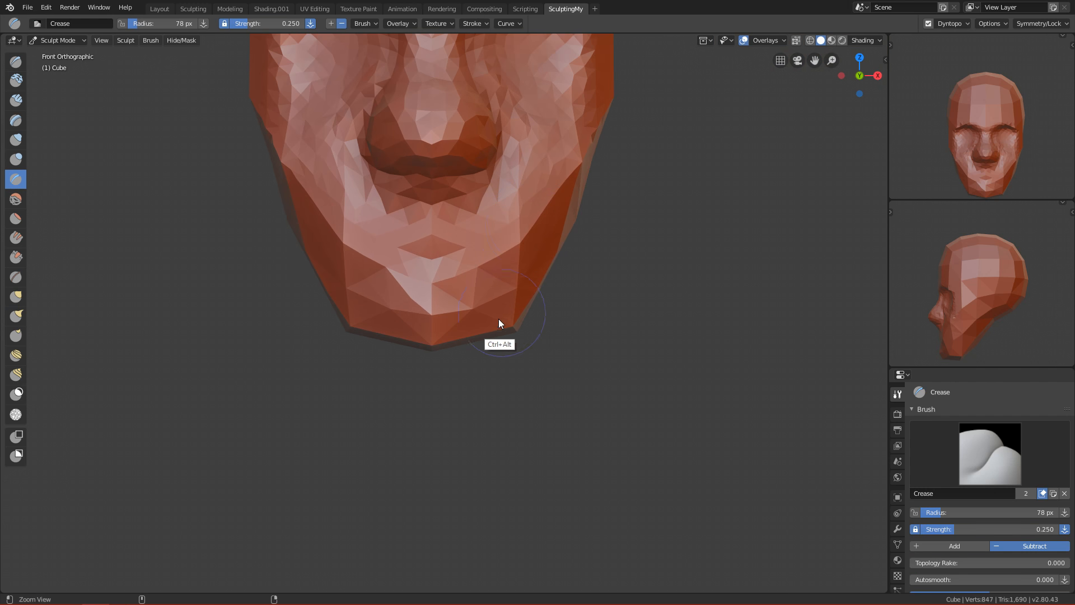
scroll(498, 318, "up", 2)
key("f")
left_click(440, 237)
key("f")
left_click(425, 240)
mouse_move(340, 243)
left_mouse_down()
mouse_move(364, 250)
mouse_move(427, 233)
mouse_move(341, 251)
mouse_move(419, 238)
left_mouse_up()
Deepen the mouth line toward the middle of the lips with a smaller Crease brush
mouse_move(447, 224)
left_mouse_down("ctrl+alt")
mouse_move(520, 387)
mouse_move(556, 260)
mouse_move(472, 260)
mouse_move(450, 288)
mouse_move(364, 303)
left_mouse_up("ctrl+alt")
key("bracketleft")
key("bracketleft")
left_click_drag(359, 303, 429, 290)
mouse_move(499, 279)
left_mouse_down("ctrl+alt")
mouse_move(461, 346)
mouse_move(484, 276)
mouse_move(477, 319)
mouse_move(343, 336)
left_mouse_up("ctrl+alt")
Refine the mouth corners with Crease strokes and reduce the brush radius to 55 px
key("f")
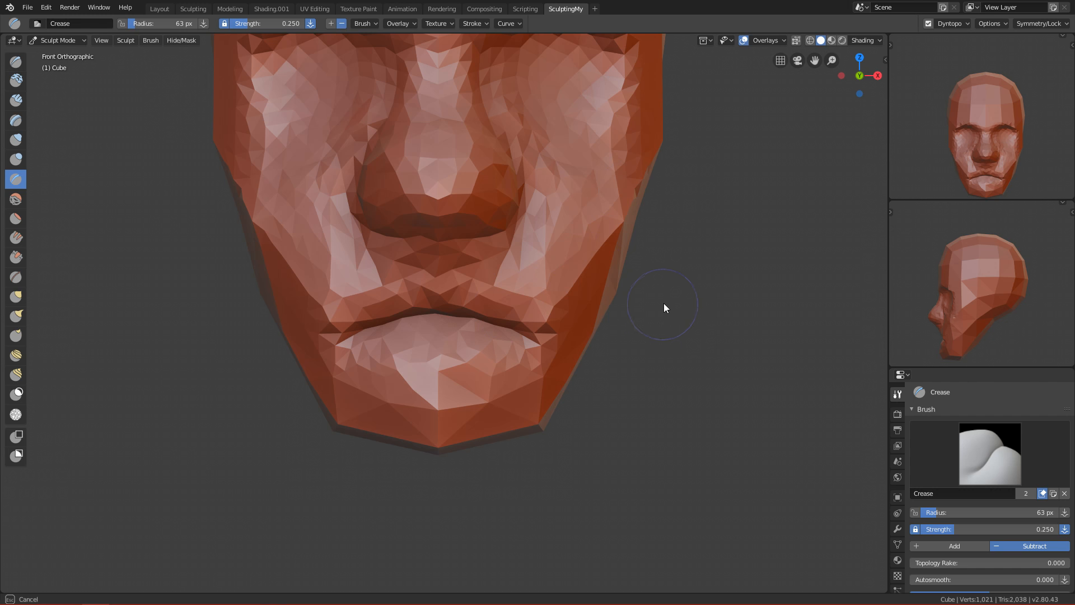
key("f")
left_click(510, 324)
mouse_move(533, 322)
left_mouse_down()
mouse_move(546, 313)
mouse_move(525, 328)
mouse_move(549, 310)
mouse_move(546, 320)
left_mouse_up()
key("f")
left_click(527, 318)
scroll(563, 335, "down", 4)
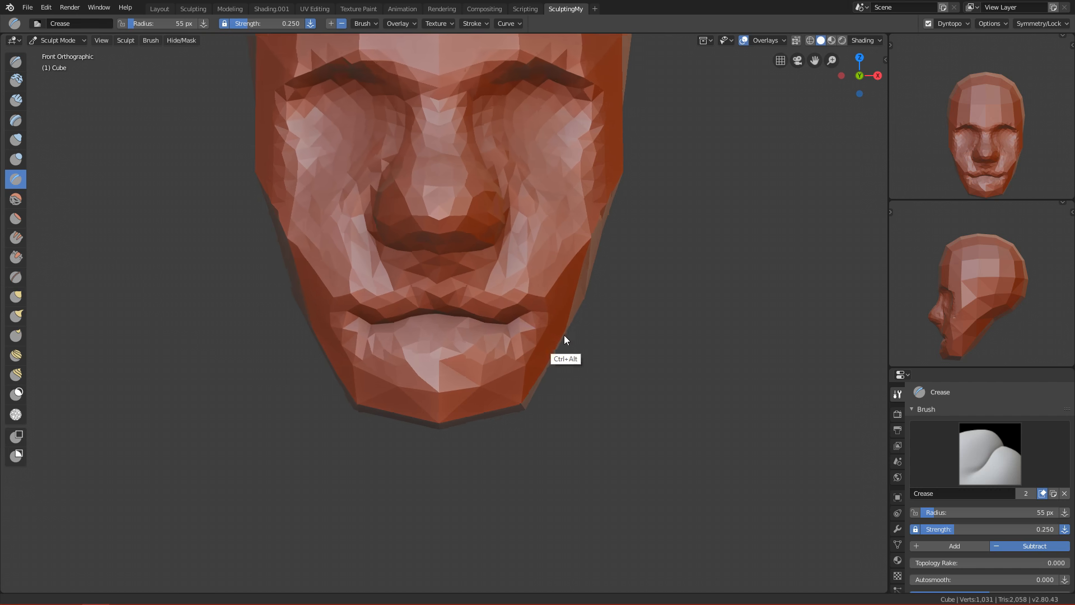
Switch to the Grab brush and adjust the lip profile from the side
scroll(532, 320, "up", 5)
key("grave")
left_click(674, 318)
middle_click_drag(602, 330, 498, 301, "ctrl")
key("g")
middle_click_drag(553, 321, 556, 266, "ctrl")
key("f")
left_click(534, 198)
key("f")
left_click(507, 220)
left_click_drag(461, 223, 475, 220)
Fine-tune the mouth's profile with another Grab stroke from the side
mouse_move(535, 187)
middle_mouse_down("ctrl")
mouse_move(507, 313)
mouse_move(515, 219)
middle_mouse_up("ctrl")
middle_click_drag(514, 246, 455, 341, "shift")
key("f")
left_click(515, 265)
left_click_drag(428, 325, 436, 325)
Switch to Clay Strips at a 117 px radius and start hollowing the temple with a subtractive stroke
key("KP_1")
mouse_move(588, 329)
left_mouse_down("ctrl+alt")
mouse_move(537, 476)
mouse_move(579, 370)
mouse_move(546, 362)
mouse_move(559, 302)
mouse_move(572, 303)
left_mouse_up("ctrl+alt")
left_click_drag(550, 202, 527, 351, "alt+shift")
left_click_drag(585, 261, 576, 271, "ctrl+alt")
left_click_drag(617, 211, 571, 321, "alt+shift")
key("f")
left_click(539, 275)
left_click_drag(590, 284, 587, 326, "ctrl+alt")
mouse_move(587, 326)
left_mouse_down("alt")
mouse_move(482, 314)
mouse_move(583, 285)
mouse_move(494, 333)
mouse_move(532, 282)
mouse_move(519, 273)
mouse_move(595, 271)
mouse_move(569, 270)
mouse_move(579, 250)
left_mouse_up("alt")
key("3")
key("f")
left_click(508, 286)
key("f")
left_click(569, 260)
key("f")
left_click(559, 239)
key("f")
left_click(546, 245)
key("f")
left_click(532, 231)
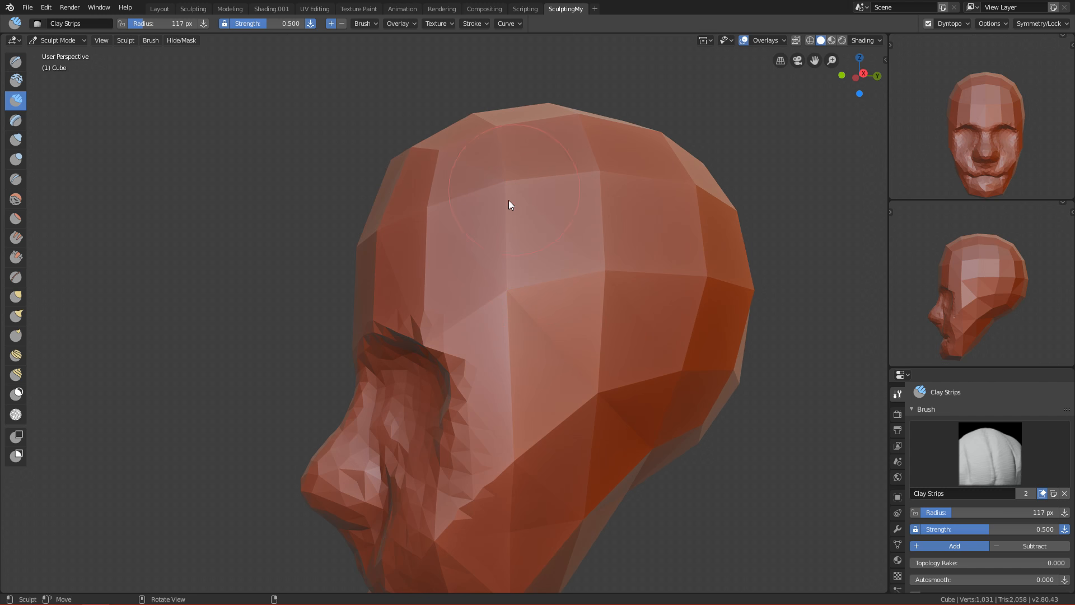
mouse_move(566, 245)
left_mouse_down("alt")
mouse_move(519, 280)
mouse_move(527, 269)
left_mouse_up("alt")
mouse_move(532, 190)
left_mouse_down("ctrl")
mouse_move(516, 263)
mouse_move(522, 248)
left_mouse_up("ctrl")
Extend the temple hollow on the side of the skull with resized subtractive Clay Strips strokes
key("f")
left_click(535, 244)
mouse_move(566, 191)
left_mouse_down("ctrl")
mouse_move(564, 293)
mouse_move(548, 240)
mouse_move(582, 224)
mouse_move(676, 225)
mouse_move(564, 254)
left_mouse_up("ctrl")
key("f")
left_click(570, 254)
mouse_move(600, 183)
left_mouse_down("ctrl")
mouse_move(532, 303)
mouse_move(551, 302)
mouse_move(553, 333)
mouse_move(576, 232)
mouse_move(535, 307)
mouse_move(539, 246)
left_mouse_up("ctrl")
Carve the temple area further with subtractive Clay Strips from a different angle
mouse_move(539, 263)
left_mouse_down("alt")
mouse_move(647, 262)
mouse_move(564, 267)
mouse_move(529, 320)
mouse_move(526, 293)
mouse_move(607, 295)
mouse_move(604, 329)
mouse_move(485, 332)
left_mouse_up("alt")
key("f")
left_click(546, 267)
scroll(543, 274, "up", 2)
key("f")
left_click(576, 274)
mouse_move(535, 181)
left_mouse_down("ctrl")
mouse_move(528, 283)
mouse_move(579, 248)
mouse_move(582, 179)
mouse_move(638, 213)
left_mouse_up("ctrl")
Resize the Clay Strips brush and build up the brow ridge above the eyes from the front
mouse_move(639, 213)
left_mouse_down("alt")
mouse_move(626, 336)
mouse_move(553, 342)
mouse_move(603, 246)
mouse_move(637, 223)
mouse_move(610, 310)
left_mouse_up("alt")
key("f")
left_click(582, 235)
mouse_move(423, 285)
left_mouse_down("alt")
mouse_move(564, 338)
mouse_move(536, 490)
mouse_move(592, 300)
mouse_move(491, 326)
left_mouse_up("alt")
key("f")
left_click(558, 234)
left_click_drag(587, 193, 508, 270, "alt")
mouse_move(507, 462)
left_mouse_down("alt+shift")
mouse_move(490, 407)
mouse_move(567, 274)
mouse_move(589, 211)
left_mouse_up("alt+shift")
key("f")
left_click(572, 214)
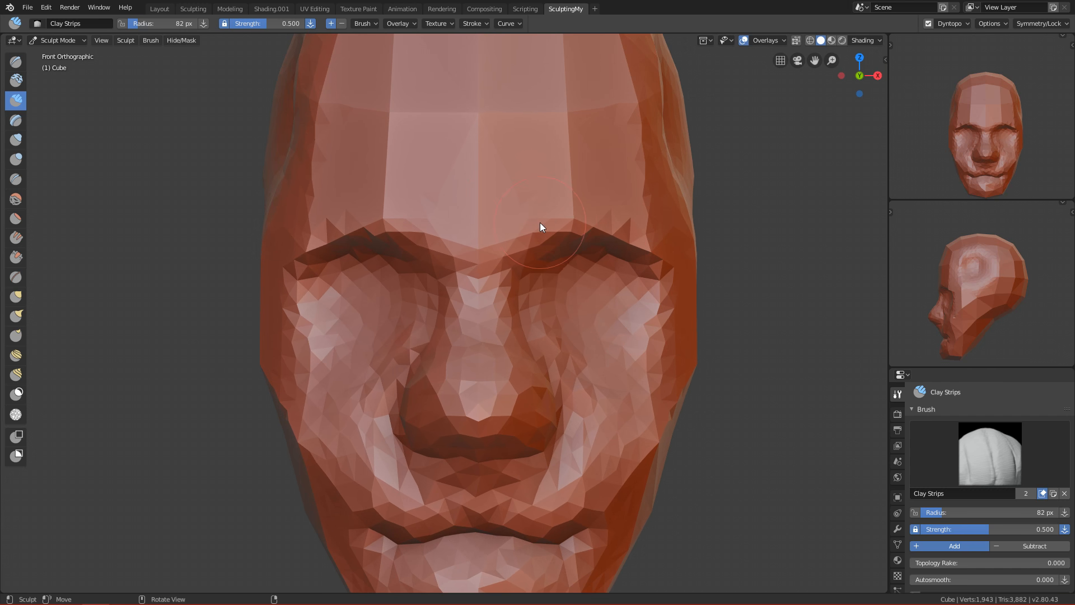
mouse_move(577, 225)
left_mouse_down("alt+shift")
mouse_move(550, 267)
mouse_move(580, 270)
left_mouse_up("alt+shift")
key("f")
left_click_drag(503, 255, 623, 258)
Add volume from the centre of the brow outward with Clay Strips at a 96 px radius
key("f")
left_click(538, 258)
mouse_move(484, 277)
left_mouse_down()
mouse_move(501, 264)
mouse_move(557, 260)
left_mouse_up()
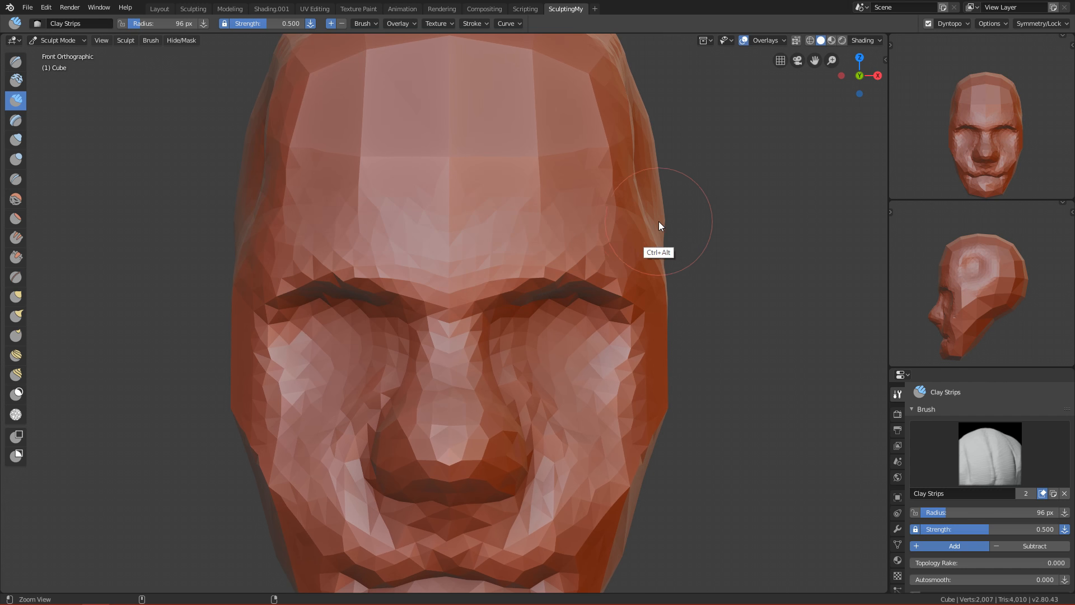
Resize the Clay Strips brush and add a stroke on the head's underside where the neck attaches
scroll(672, 280, "down", 3)
left_click_drag(652, 365, 499, 302, "alt+shift")
mouse_move(502, 315)
left_mouse_down("ctrl+alt")
mouse_move(539, 246)
mouse_move(543, 207)
mouse_move(508, 320)
left_mouse_up("ctrl+alt")
key("f")
left_click(540, 273)
key("KP_3")
mouse_move(607, 280)
left_mouse_down("ctrl+alt")
mouse_move(587, 369)
mouse_move(588, 278)
left_mouse_up("ctrl+alt")
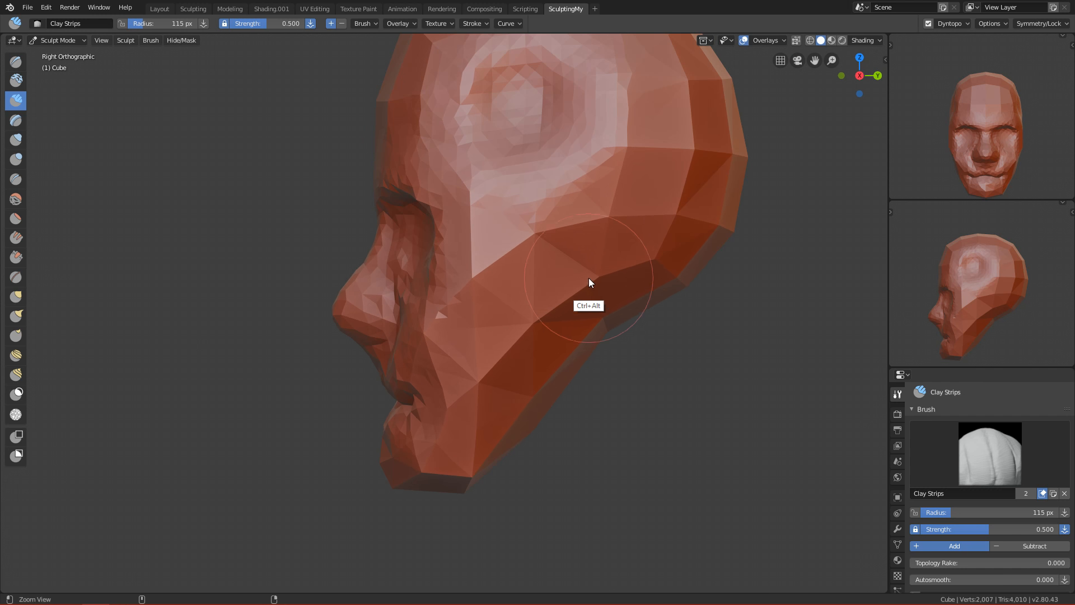
mouse_move(601, 402)
left_mouse_down("alt")
mouse_move(545, 338)
mouse_move(564, 266)
mouse_move(605, 313)
mouse_move(582, 347)
left_mouse_up("alt")
key("f")
left_click(595, 287)
left_click_drag(582, 347, 564, 319, "alt")
key("f")
left_click(471, 217)
mouse_move(464, 210)
left_mouse_down()
mouse_move(442, 203)
mouse_move(470, 259)
mouse_move(482, 218)
mouse_move(495, 286)
mouse_move(470, 134)
mouse_move(432, 263)
mouse_move(547, 158)
left_mouse_up()
Continue building up the neck attachment area with Clay Strips at a 154 px radius
key("f")
left_click(427, 228)
mouse_move(509, 259)
left_mouse_down("alt")
mouse_move(618, 288)
mouse_move(562, 276)
mouse_move(532, 291)
left_mouse_up("alt")
left_click_drag(483, 335, 499, 385)
Mask the neck attachment area beneath the skull and invert the mask to protect the rest of the head
key("m")
mouse_move(554, 203)
left_mouse_down()
mouse_move(535, 196)
mouse_move(515, 236)
mouse_move(516, 162)
mouse_move(451, 207)
mouse_move(466, 225)
mouse_move(470, 358)
mouse_move(449, 343)
mouse_move(480, 271)
mouse_move(579, 331)
left_mouse_up()
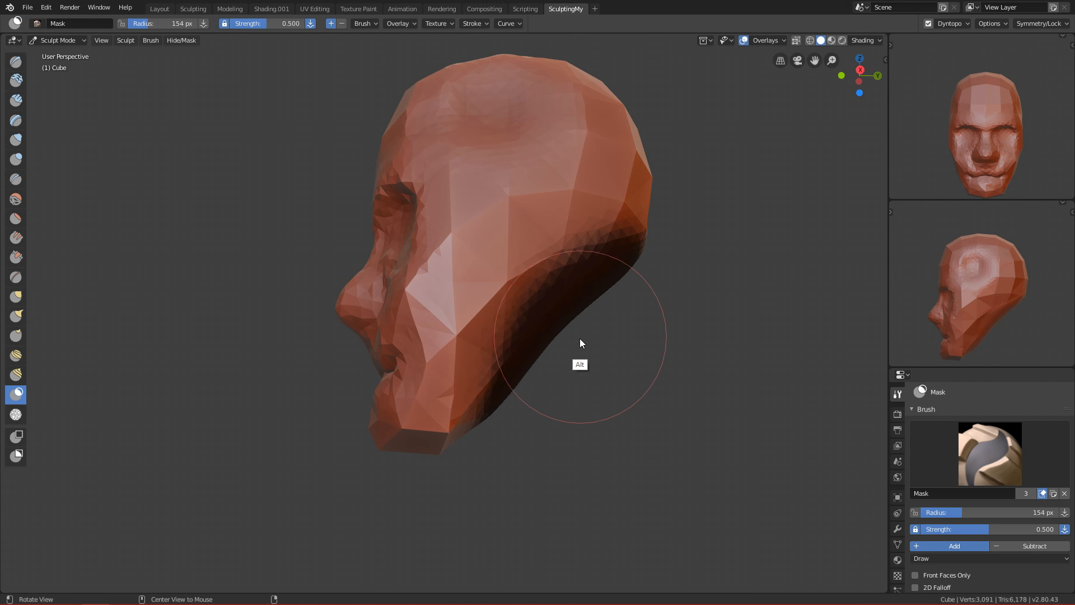
key("ctrl+i")
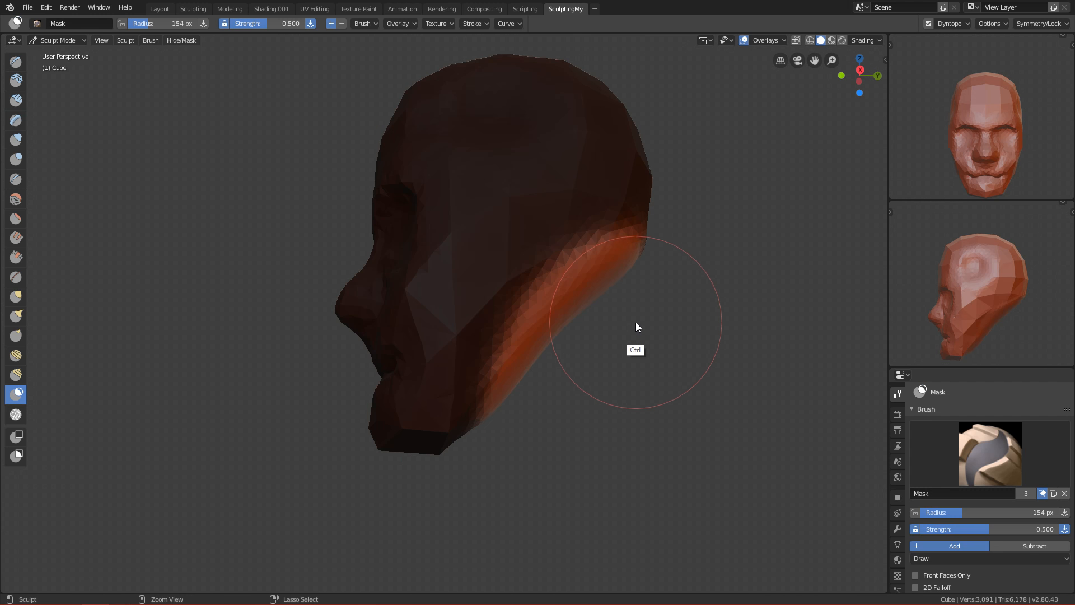
Pull the unmasked area down into a neck from the side with Snake Hook at a 478 px radius
key("k")
key("grave")
left_click(693, 312)
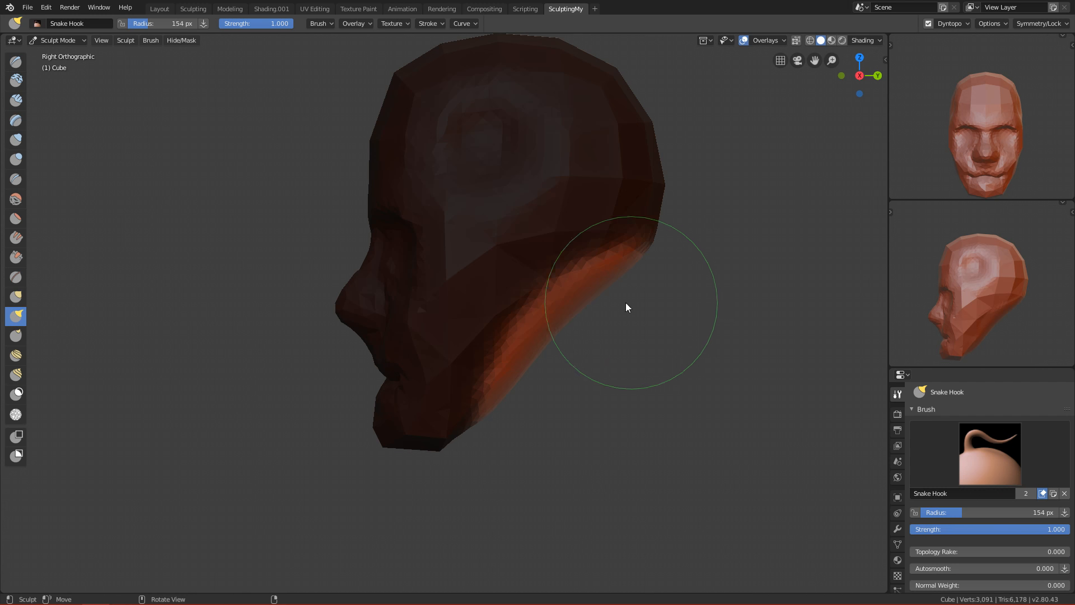
key("f")
left_click(496, 329)
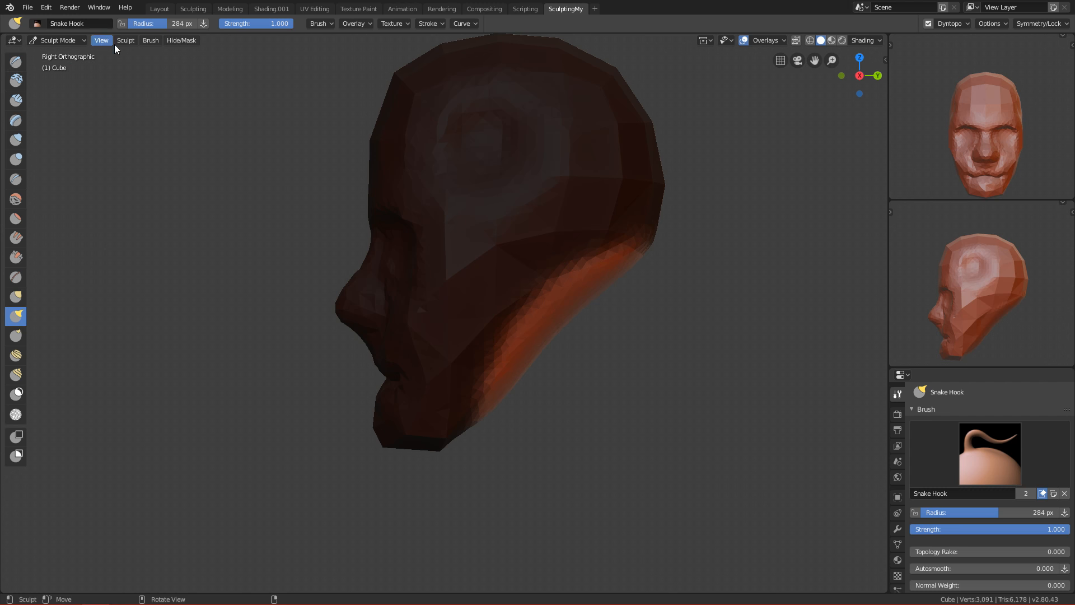
key("f")
left_click(568, 284)
left_click_drag(560, 263, 589, 463)
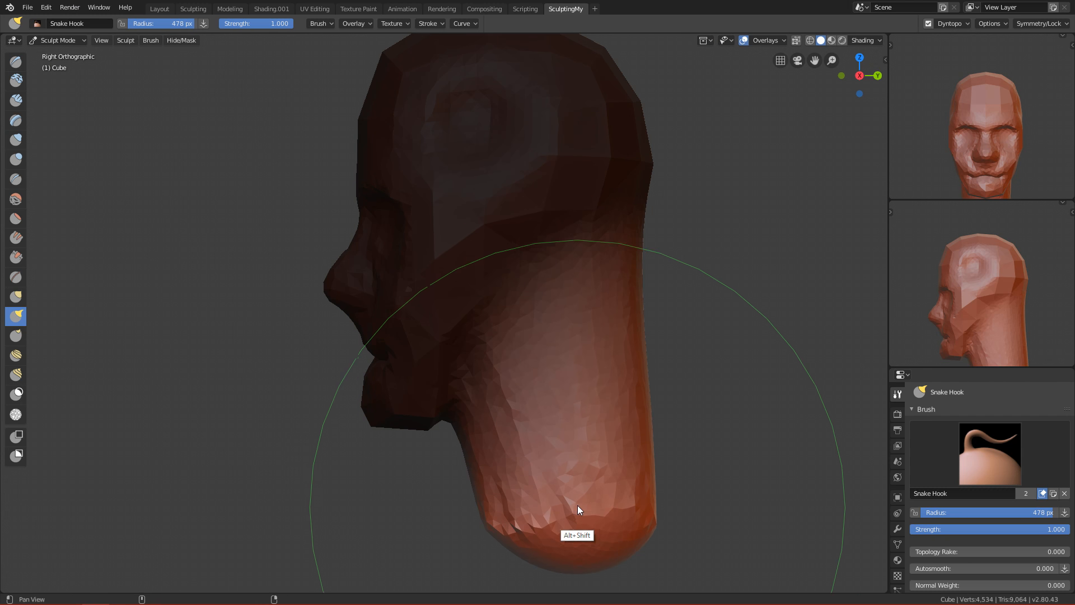
Reduce the Snake Hook radius to 291 px and slant the neck backward from the side
middle_click_drag(577, 505, 559, 397, "shift")
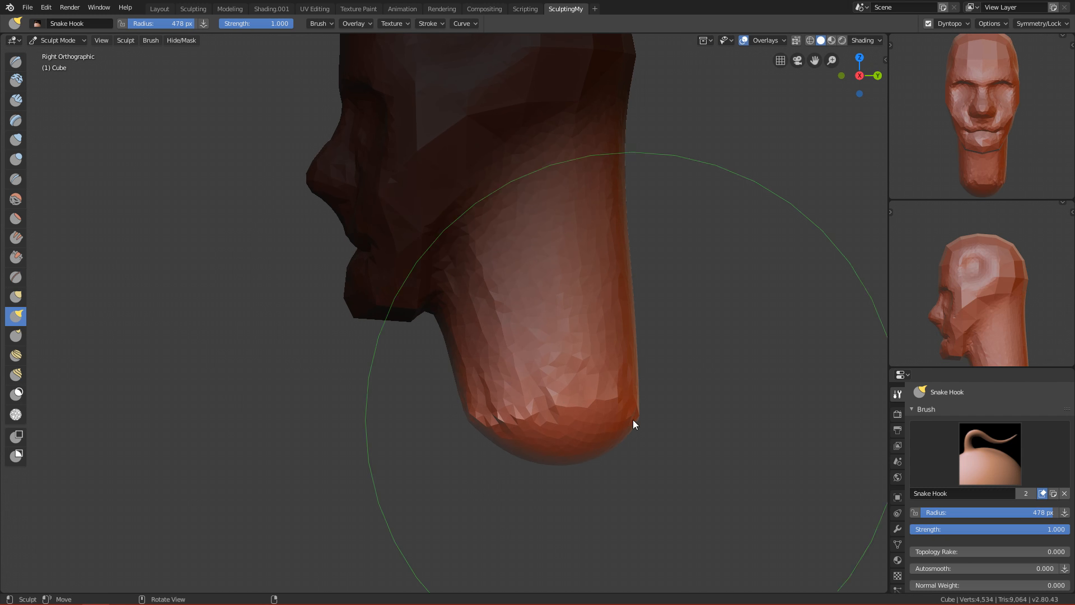
scroll(619, 408, "down", 1)
key("f")
left_click(555, 362)
mouse_move(606, 398)
left_mouse_down("ctrl+alt")
mouse_move(610, 376)
mouse_move(629, 388)
left_mouse_up("ctrl+alt")
Reduce the Snake Hook radius to 231 px and pull the lower side of the neck outward from the front
key("KP_1")
key("f")
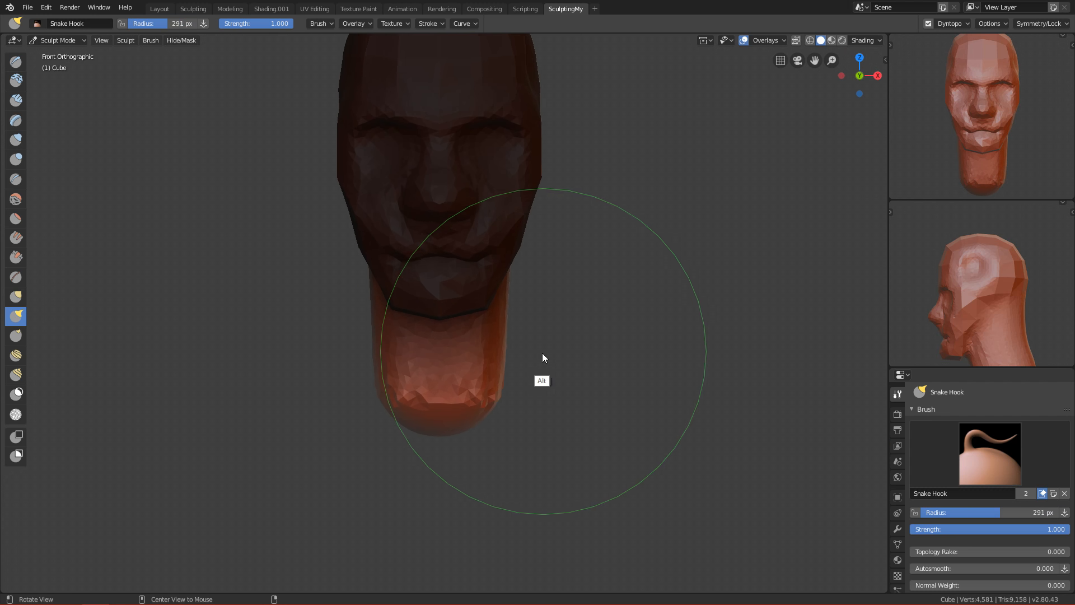
left_click(534, 306)
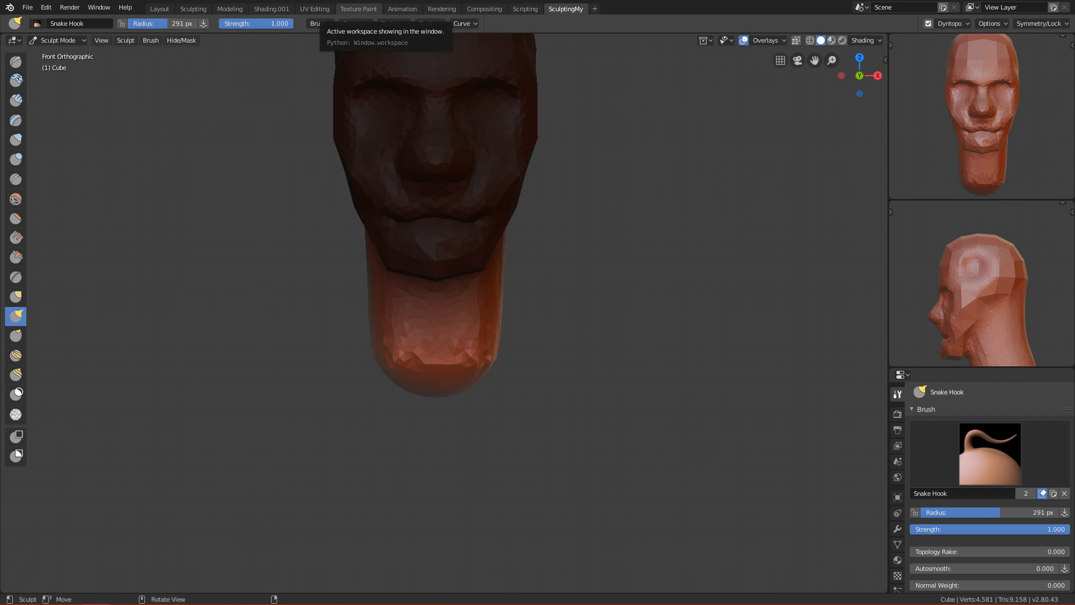
key("f")
left_click(458, 358)
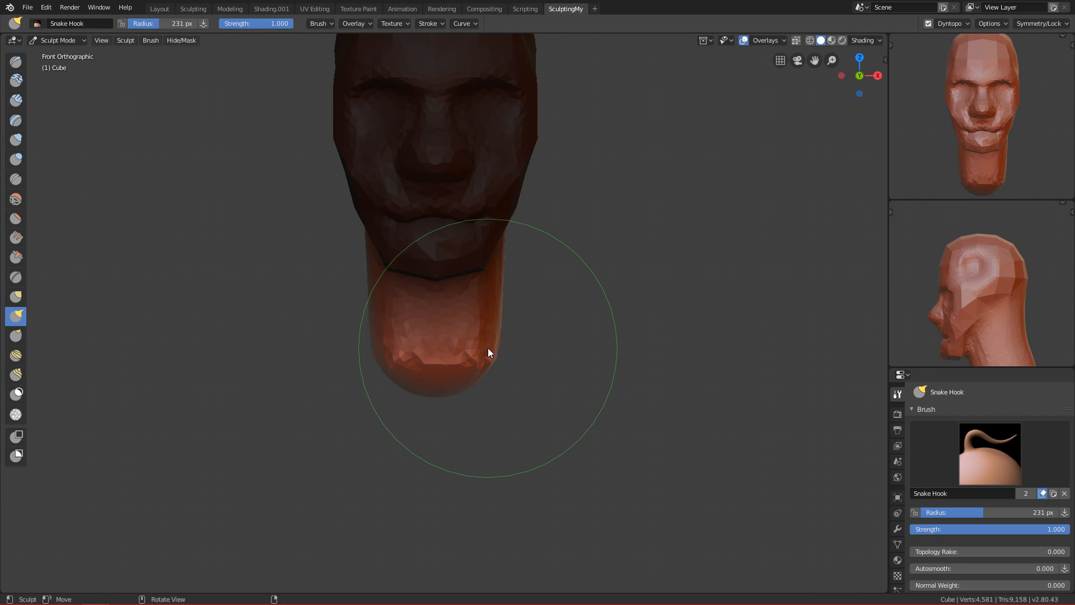
left_click_drag(486, 355, 517, 364)
Widen the neck's base and sides further from the front with Snake Hook, reducing the radius to 172 px
key("f")
left_click(560, 361)
key("f")
left_click(546, 355)
key("f")
left_click(468, 324)
left_click_drag(507, 297, 518, 284)
key("f")
left_click(479, 294)
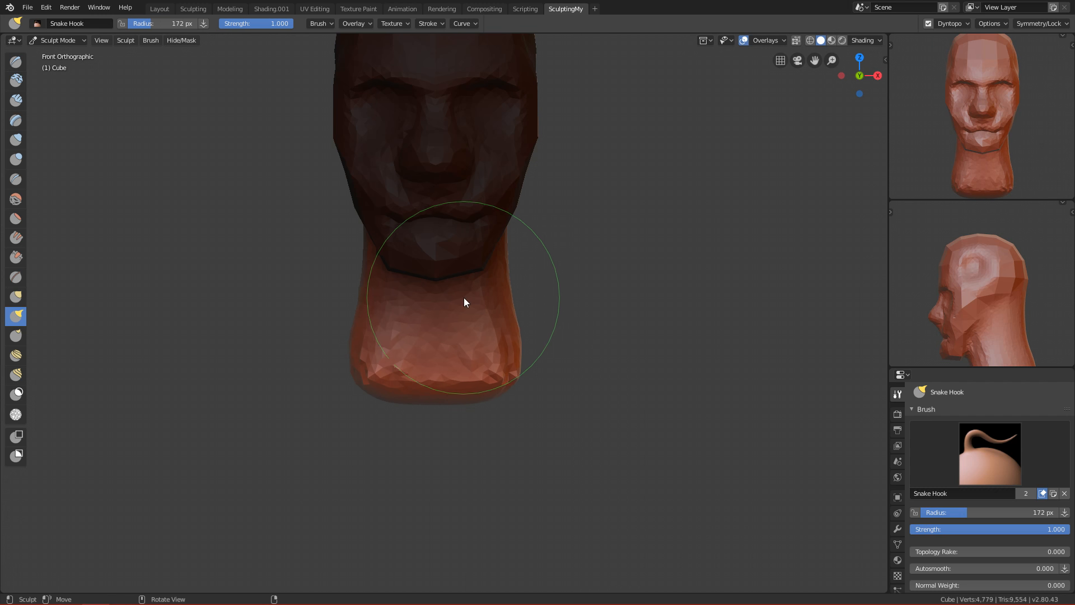
Pull the upper neck outward beneath the jaw with Snake Hook at a 229 px radius
key("f")
left_click(480, 288)
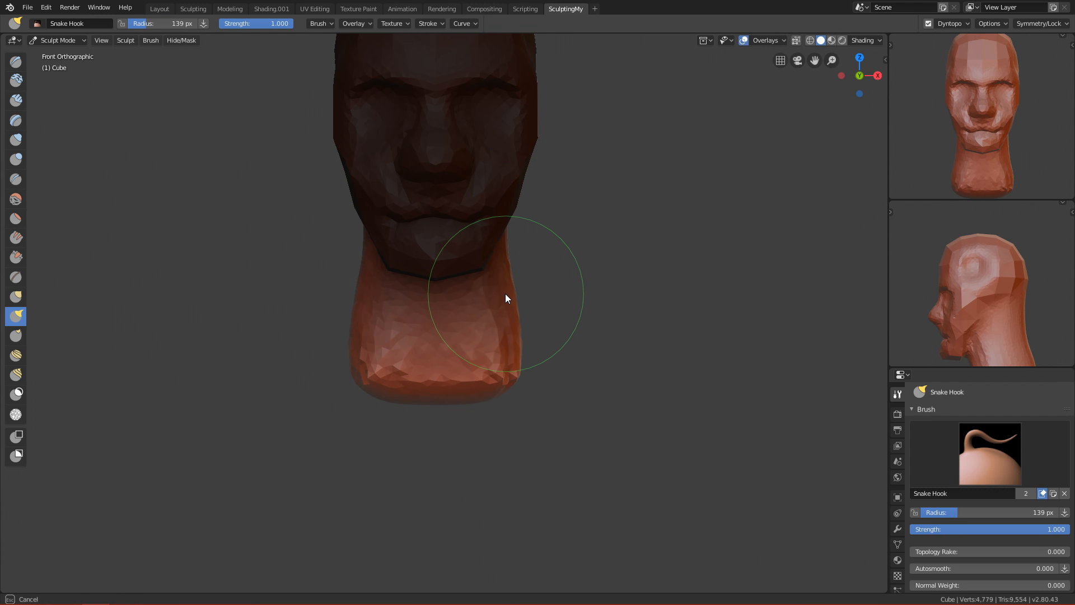
key("f")
left_click(577, 253)
left_click_drag(498, 245, 512, 243)
Adjust the side of the neck from behind with Snake Hook at a 312 px radius
mouse_move(552, 234)
middle_mouse_down()
mouse_move(741, 121)
mouse_move(707, 135)
middle_mouse_up()
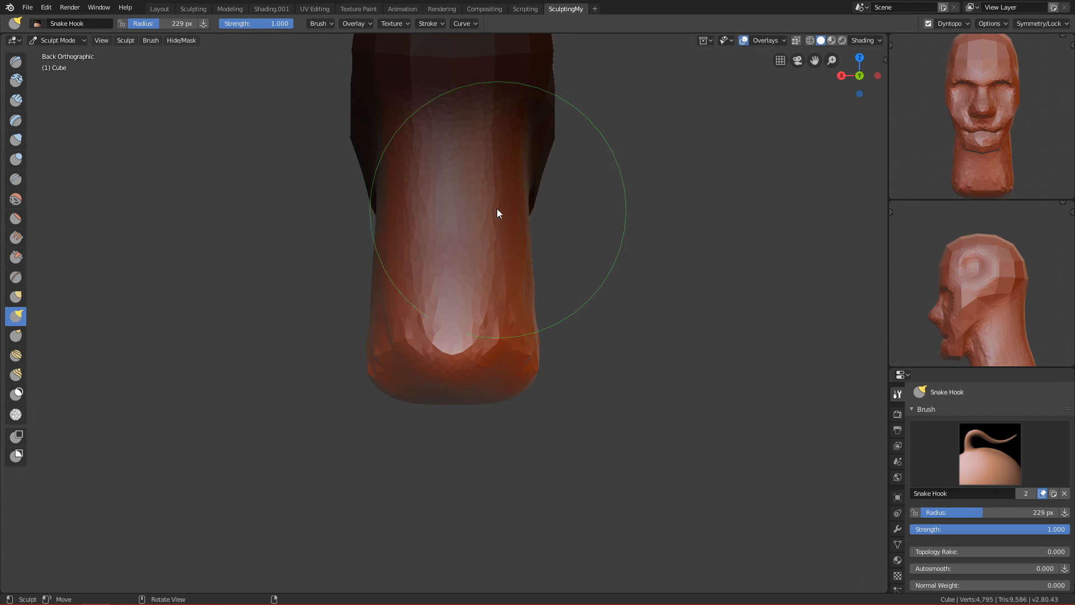
middle_click_drag(509, 200, 516, 268, "shift")
key("f")
left_click(576, 255)
left_click_drag(544, 236, 547, 243)
Clear the mask from the head and reduce the Snake Hook radius to 200 px
mouse_move(548, 243)
middle_mouse_down()
mouse_move(469, 206)
mouse_move(598, 393)
mouse_move(583, 303)
middle_mouse_up()
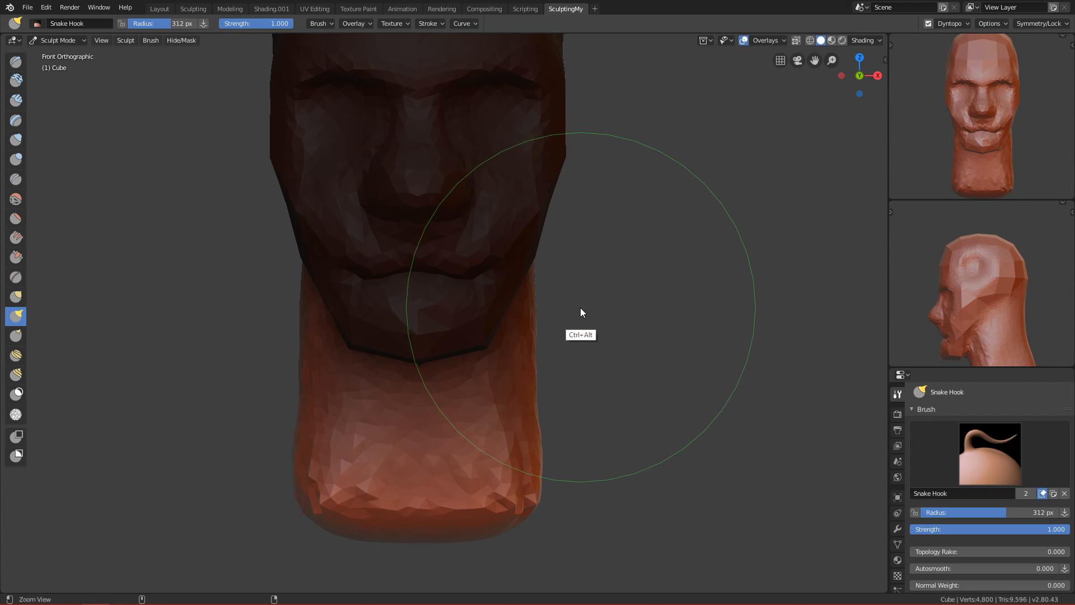
left_click_drag(607, 308, 586, 417, "ctrl+alt")
left_click_drag(586, 417, 577, 347, "alt")
key("f")
left_click(465, 350)
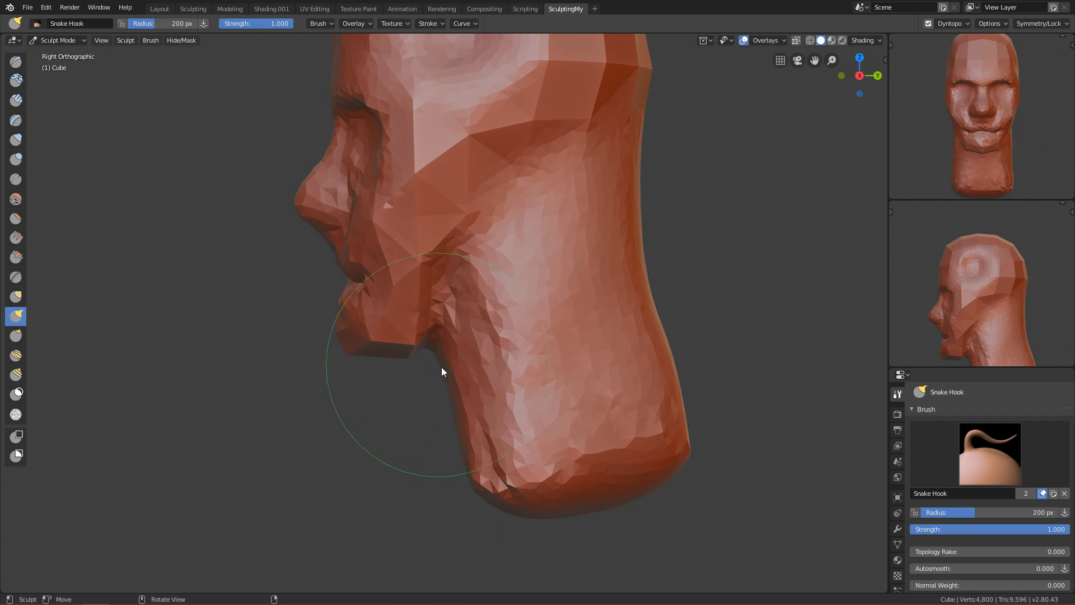
Smooth the neck and its lower end with the brush radius at 156 px
left_click_drag(485, 461, 571, 358, "alt")
key("f")
left_click(546, 363)
mouse_move(599, 410)
left_mouse_down("shift")
mouse_move(504, 460)
mouse_move(571, 439)
mouse_move(541, 388)
mouse_move(539, 400)
left_mouse_up("shift")
mouse_move(689, 365)
left_mouse_down("shift")
mouse_move(547, 360)
mouse_move(582, 301)
mouse_move(515, 320)
mouse_move(471, 300)
mouse_move(495, 186)
left_mouse_up("shift")
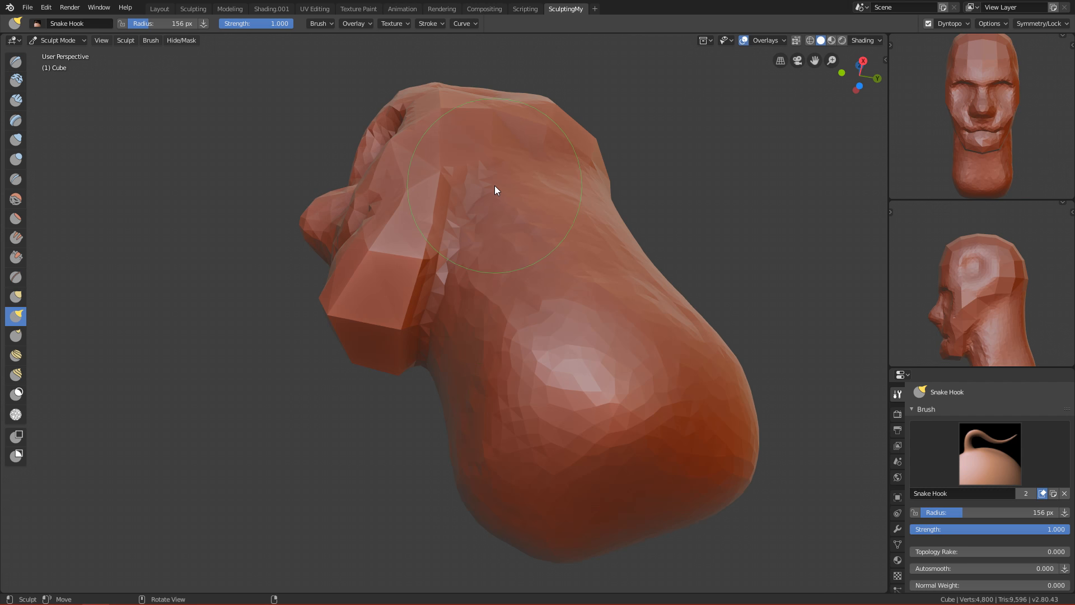
Build up the area under the jaw where it meets the neck with Clay Strips at an 81 px radius
key("shift+c")
key("c")
left_click_drag(462, 296, 484, 226, "alt")
key("f")
left_click(445, 263)
left_click_drag(446, 282, 447, 271, "alt")
left_click_drag(459, 283, 400, 347)
mouse_move(404, 340)
left_mouse_down()
mouse_move(486, 238)
mouse_move(451, 275)
left_mouse_up()
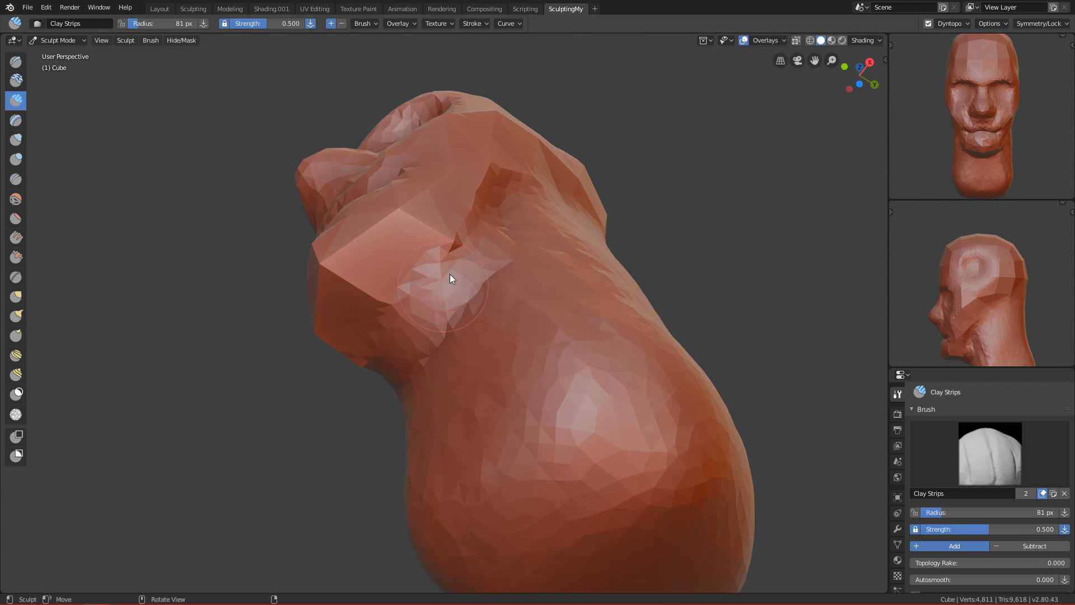
Smooth the chin and the jaw's underside into the neck, and set the brush radius to 120 px
key("f")
left_click(498, 227)
left_click_drag(492, 213, 357, 323, "shift")
middle_click_drag(375, 287, 427, 307)
key("f")
left_click(320, 287)
mouse_move(490, 197)
middle_mouse_down("alt")
mouse_move(461, 233)
mouse_move(504, 434)
mouse_move(492, 347)
middle_mouse_up("alt")
middle_click_drag(492, 347, 783, 325, "alt")
middle_click_drag(508, 392, 497, 297, "ctrl")
key("f")
left_click(528, 297)
middle_click_drag(457, 406, 490, 193, "shift")
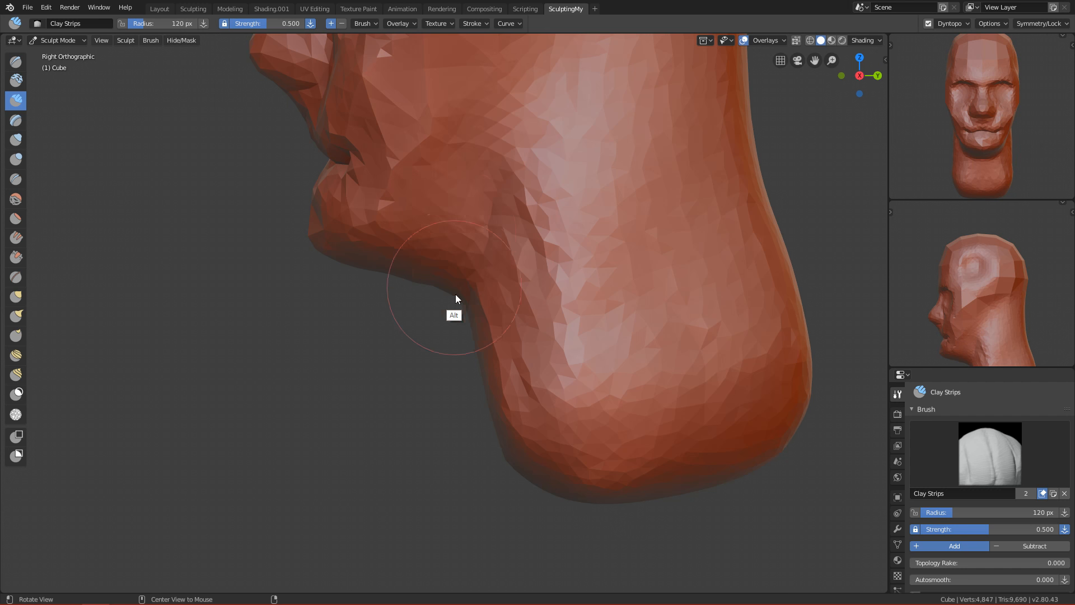
Carve a hollow into the front of the neck below the chin with the Draw brush at a 122 px radius
middle_click_drag(454, 279, 545, 237)
key("x")
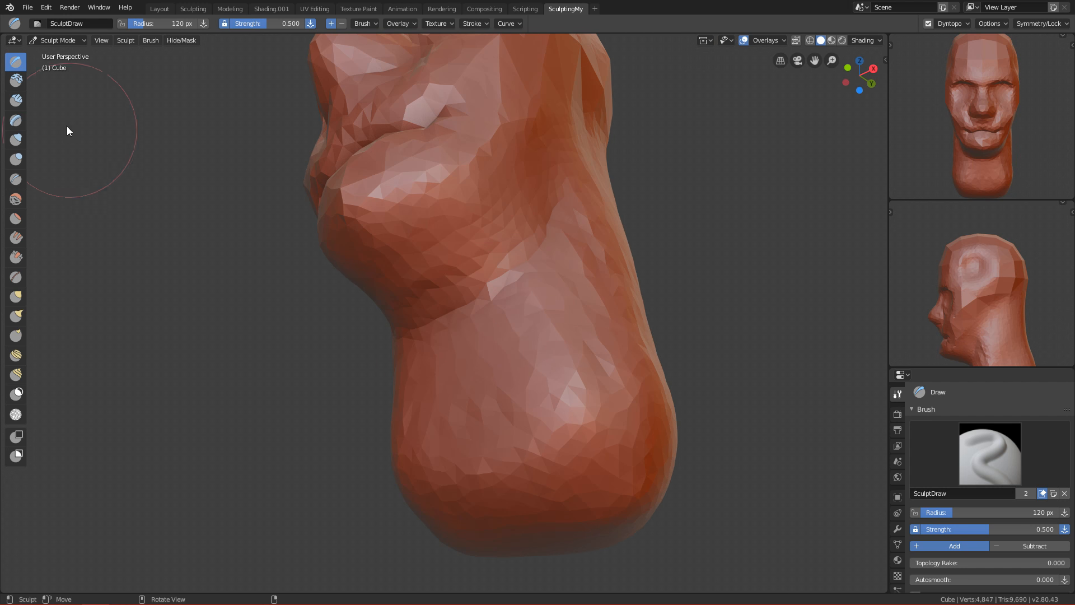
mouse_move(455, 314)
left_mouse_down()
mouse_move(460, 359)
mouse_move(436, 290)
mouse_move(399, 333)
left_mouse_up()
key("ctrl+z")
mouse_move(398, 333)
middle_mouse_down()
mouse_move(549, 312)
mouse_move(525, 376)
mouse_move(501, 242)
mouse_move(496, 293)
middle_mouse_up()
key("f")
left_click(449, 293)
mouse_move(496, 292)
left_mouse_down("ctrl+alt")
mouse_move(466, 301)
mouse_move(382, 284)
mouse_move(441, 353)
left_mouse_up("ctrl+alt")
key("f")
left_click(467, 292)
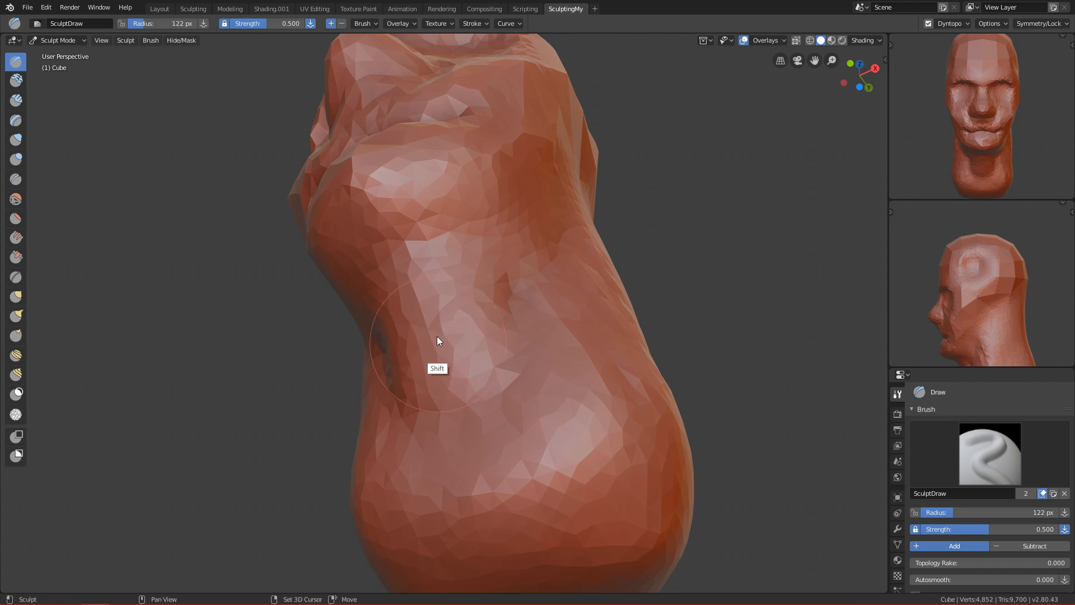
Define a V-shaped throat hollow on the front of the neck with the Crease brush at a 56 px radius
key("KP_1")
mouse_move(389, 230)
left_mouse_down("ctrl+alt")
mouse_move(537, 419)
mouse_move(533, 302)
left_mouse_up("ctrl+alt")
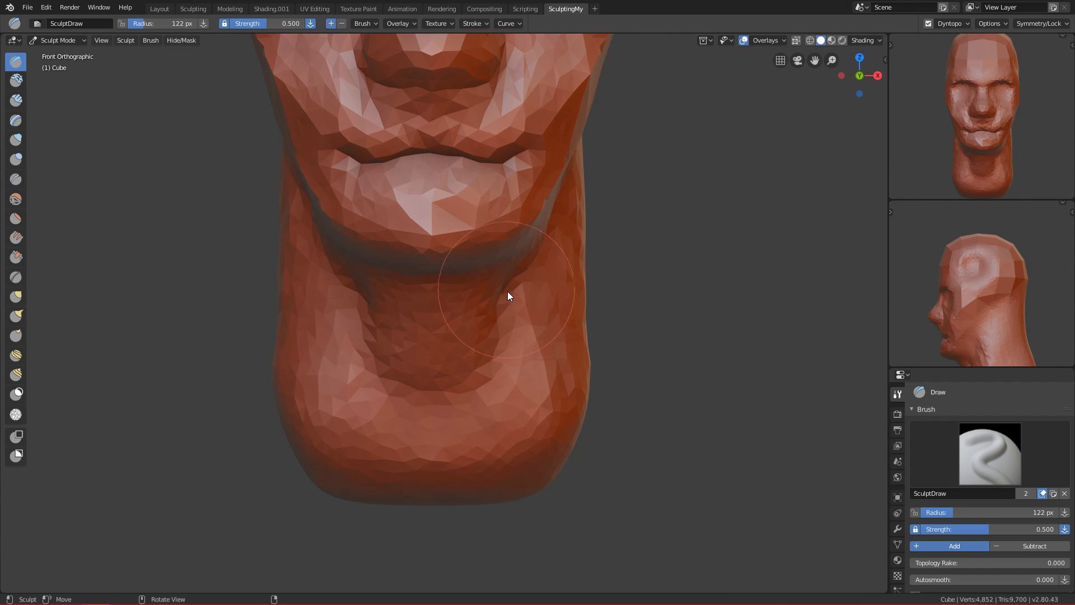
key("shift+c")
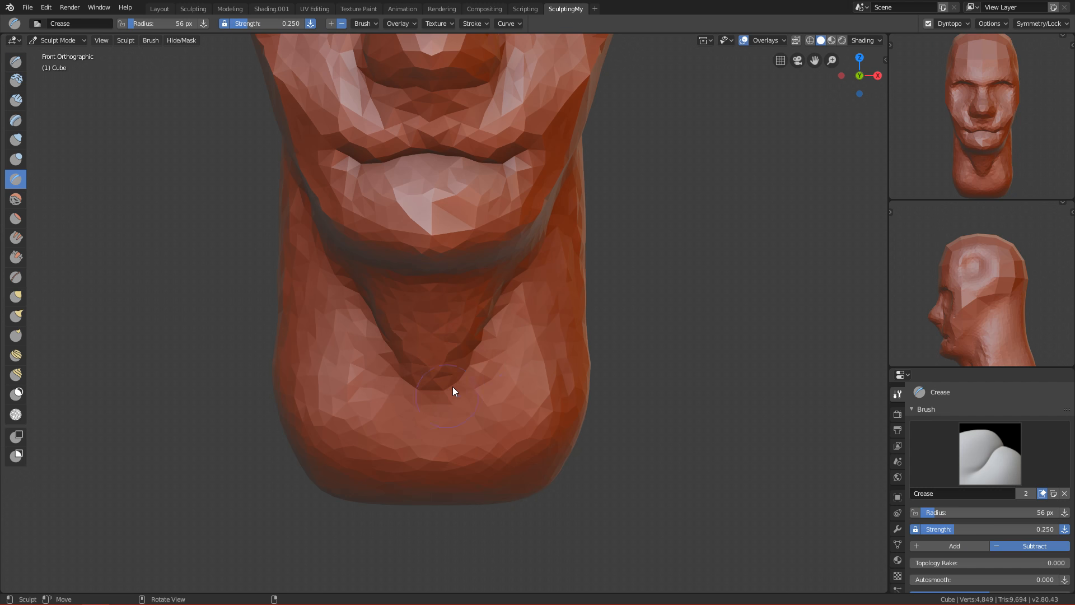
left_click_drag(477, 369, 480, 493, "ctrl+alt")
left_click_drag(538, 346, 546, 304, "ctrl+alt")
mouse_move(499, 392)
left_mouse_down("alt")
mouse_move(489, 342)
mouse_move(464, 356)
left_mouse_up("alt")
left_click_drag(439, 399, 590, 293, "alt")
left_click_drag(553, 335, 460, 313, "ctrl+alt")
Adjust the neck's profile from the side with the Grab brush at a 420 px radius
key("g")
mouse_move(576, 240)
left_mouse_down("ctrl+alt")
mouse_move(510, 349)
mouse_move(513, 370)
mouse_move(522, 309)
left_mouse_up("ctrl+alt")
left_click_drag(498, 384, 487, 352, "ctrl+alt")
key("f")
left_click(547, 345)
key("f")
left_click(456, 394)
mouse_move(373, 424)
left_mouse_down()
mouse_move(390, 421)
mouse_move(365, 427)
mouse_move(383, 423)
left_mouse_up()
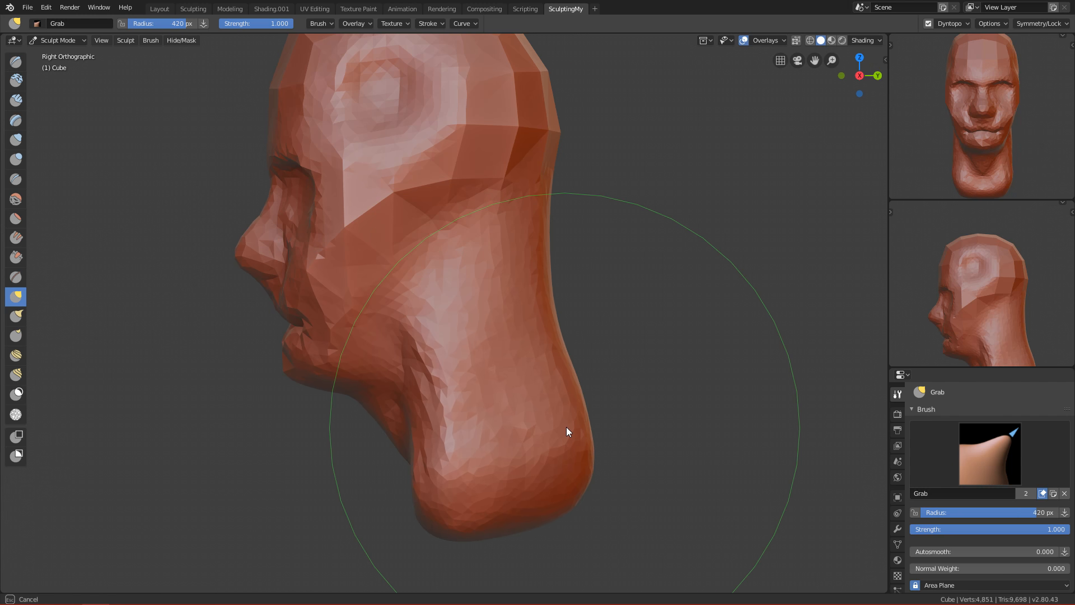
Nudge the chin slightly downward from the side with Grab and set the brush radius to 172 px
key("f")
left_click(318, 350)
left_click_drag(307, 370, 302, 378)
mouse_move(426, 315)
middle_mouse_down()
mouse_move(472, 353)
mouse_move(384, 377)
mouse_move(487, 432)
mouse_move(529, 354)
middle_mouse_up()
left_click_drag(528, 363, 539, 306, "ctrl+alt")
mouse_move(615, 190)
left_mouse_down("alt+shift")
mouse_move(587, 278)
mouse_move(533, 230)
mouse_move(506, 311)
left_mouse_up("alt+shift")
key("f")
left_click(554, 252)
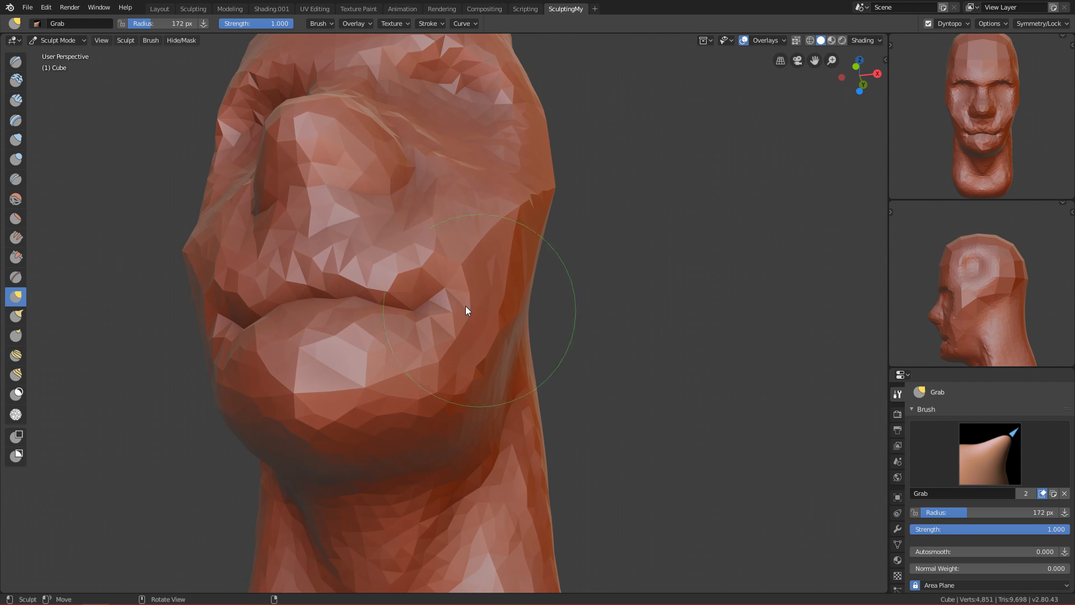
Reduce the Grab radius to 79 px in the front view and save the file
key("KP_1")
key("f")
left_click(404, 421)
left_click_drag(448, 473, 475, 381, "alt+shift")
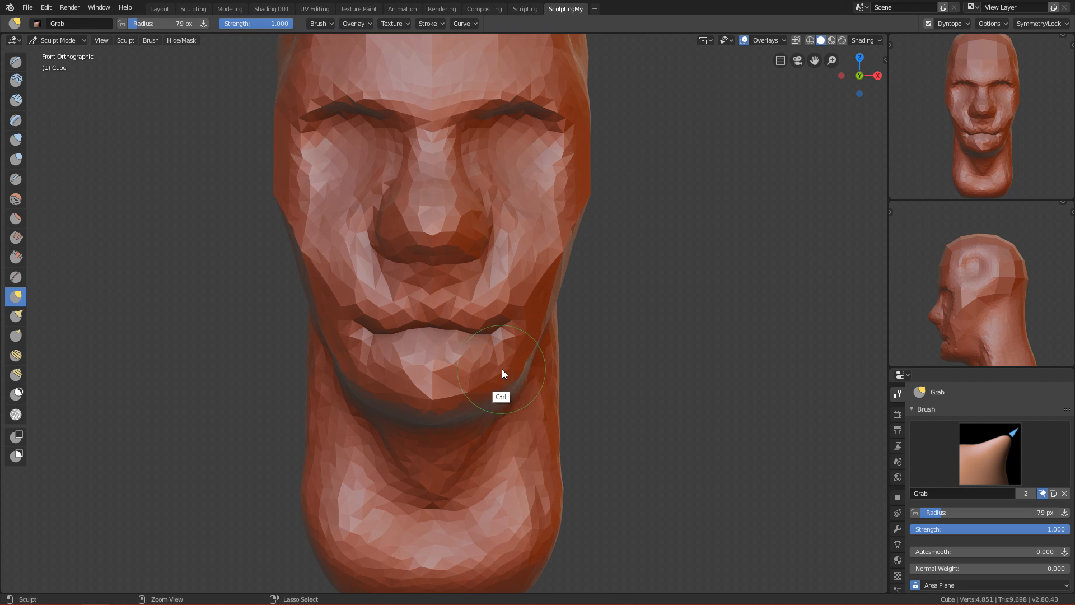
key("ctrl+s")
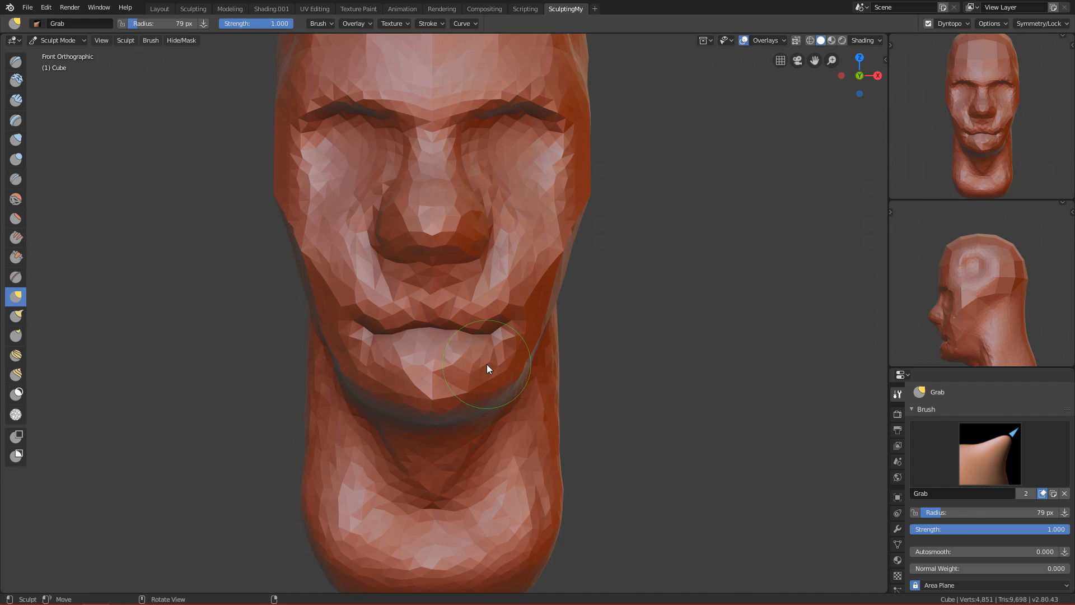
Switch to Object Mode and add a UV sphere with a level 2 Subdivision modifier
scroll(526, 336, "down", 4)
scroll(570, 285, "up", 2)
key("ctrl+Tab")
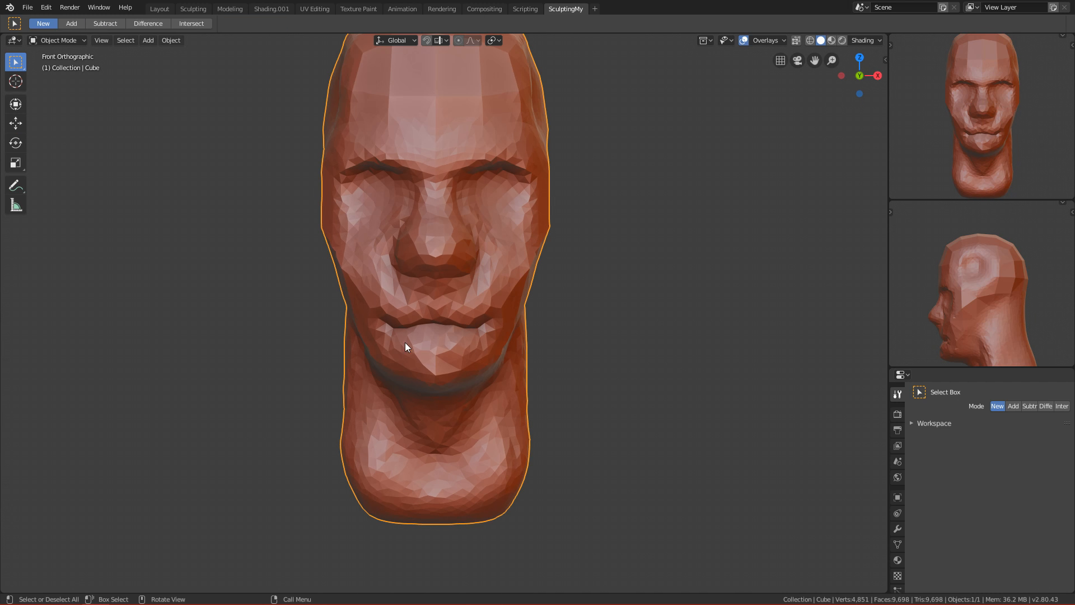
key("shift+a")
mouse_move(513, 309)
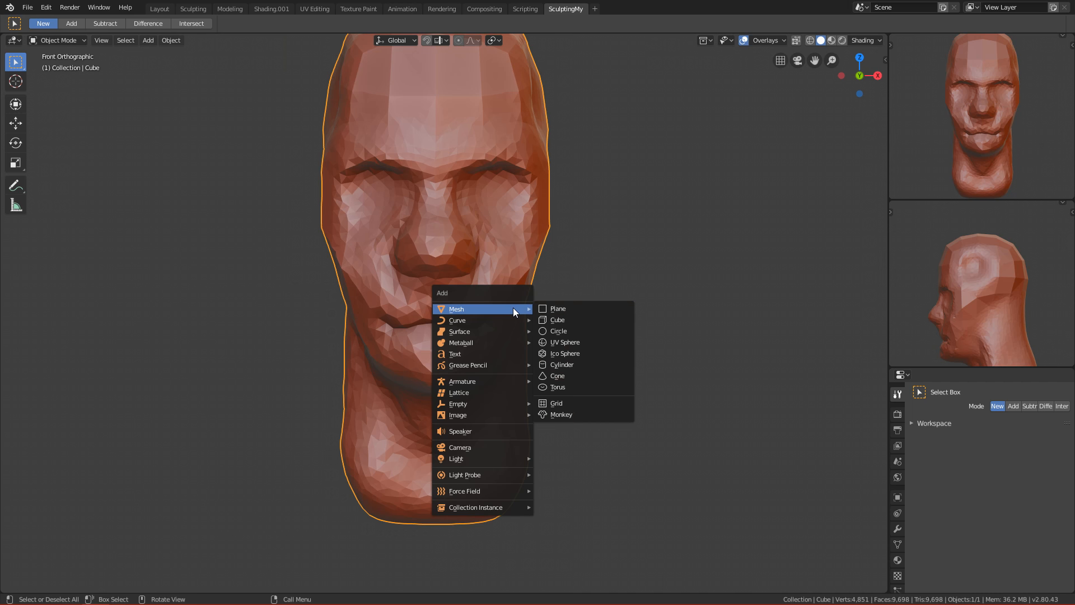
left_click(578, 343)
key("ctrl+2")
Shade the new sphere smooth
middle_click_drag(527, 415, 690, 185, "ctrl")
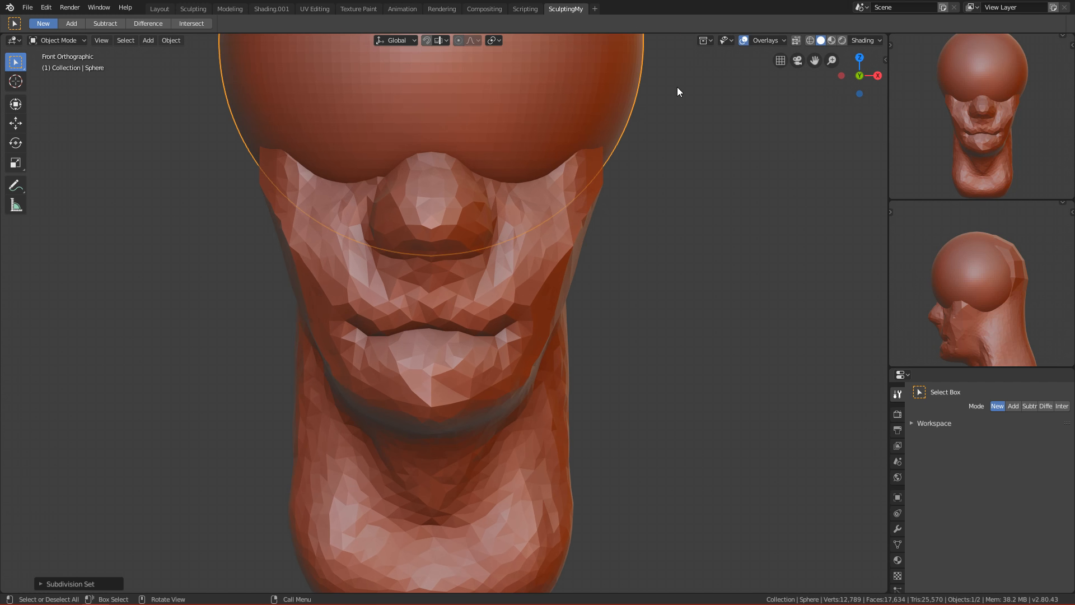
middle_click_drag(489, 211, 484, 306, "shift")
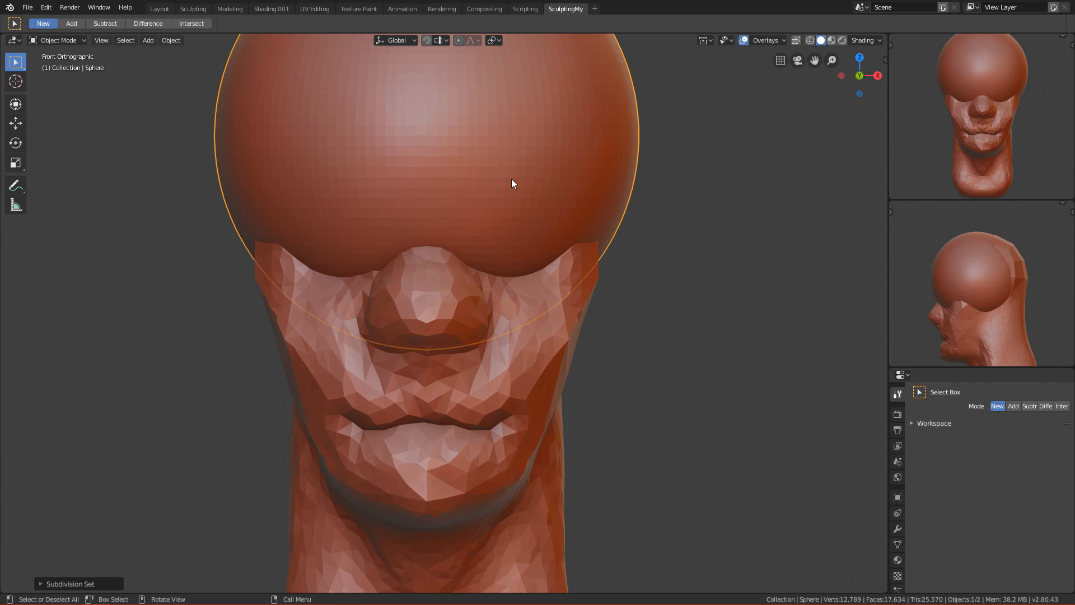
right_click(486, 163)
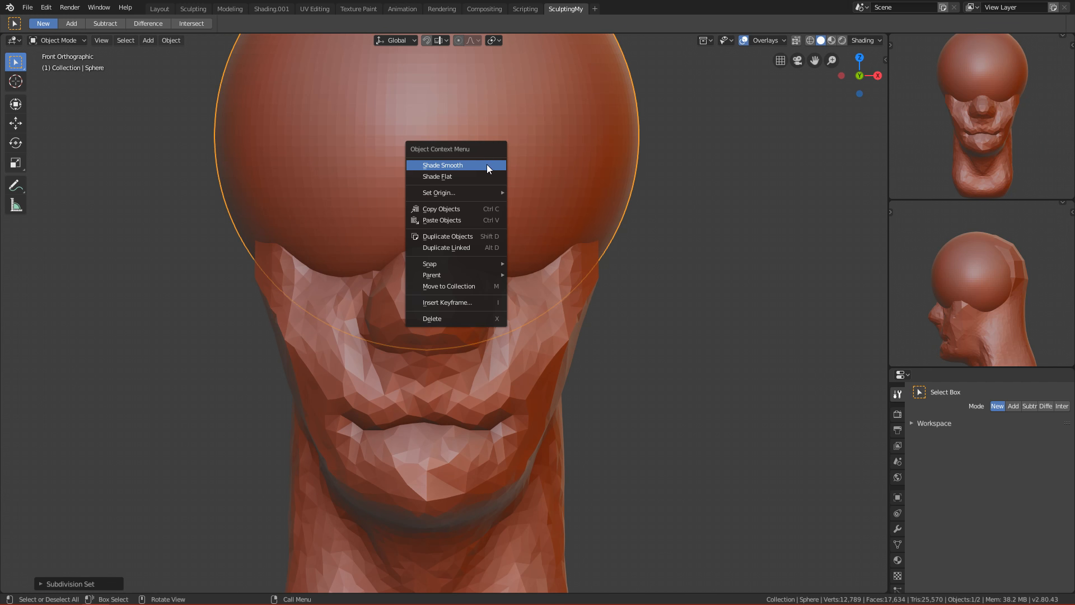
left_click(478, 166)
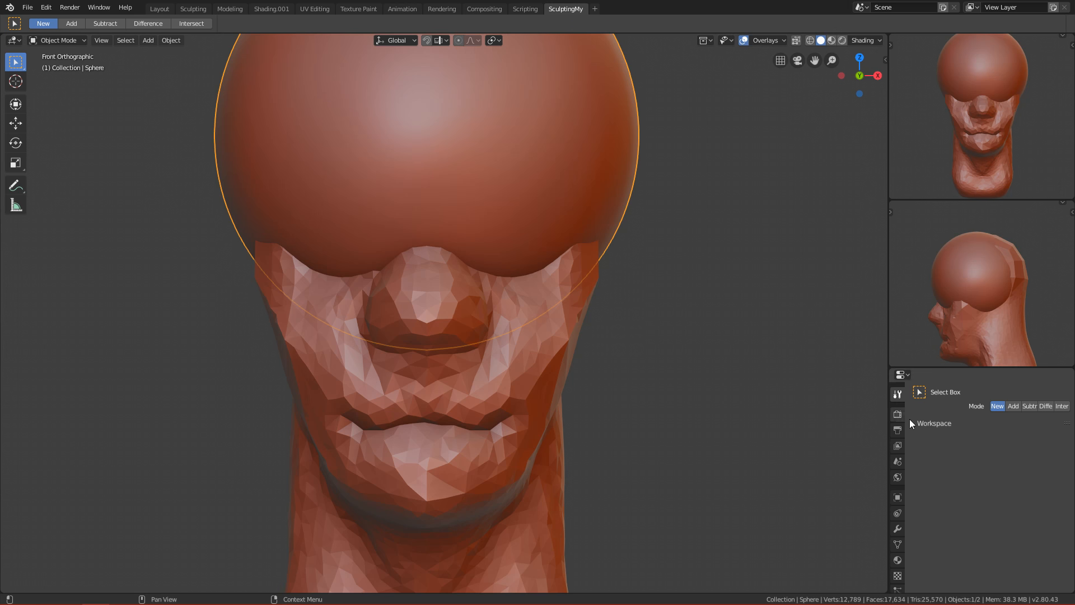
Add an X-axis Mirror modifier to the sphere, using the head (Cube) as the mirror object
left_click(896, 528)
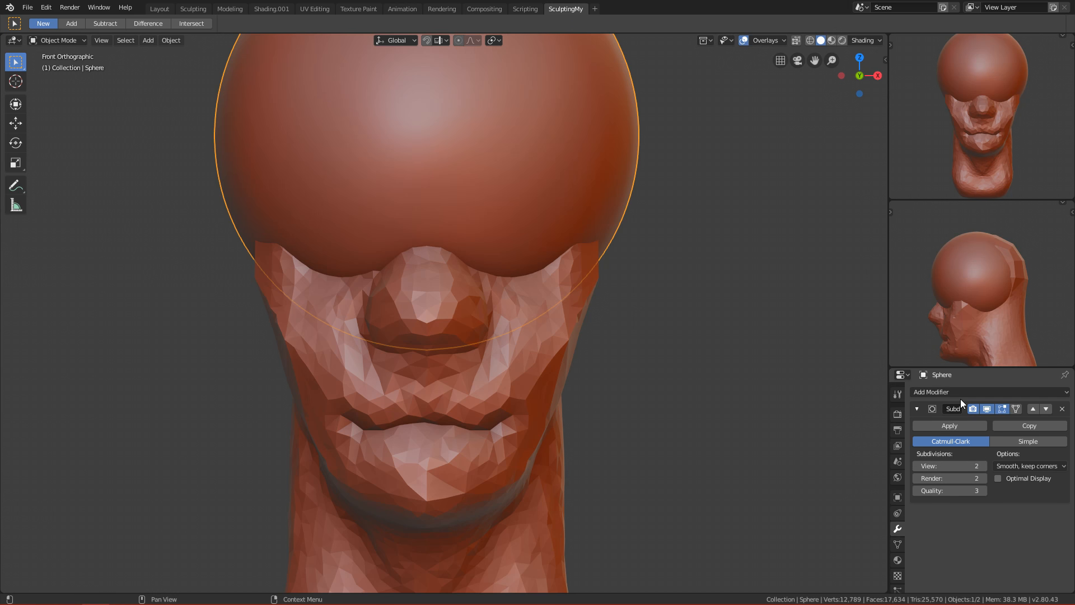
left_click(960, 393)
left_click(865, 280)
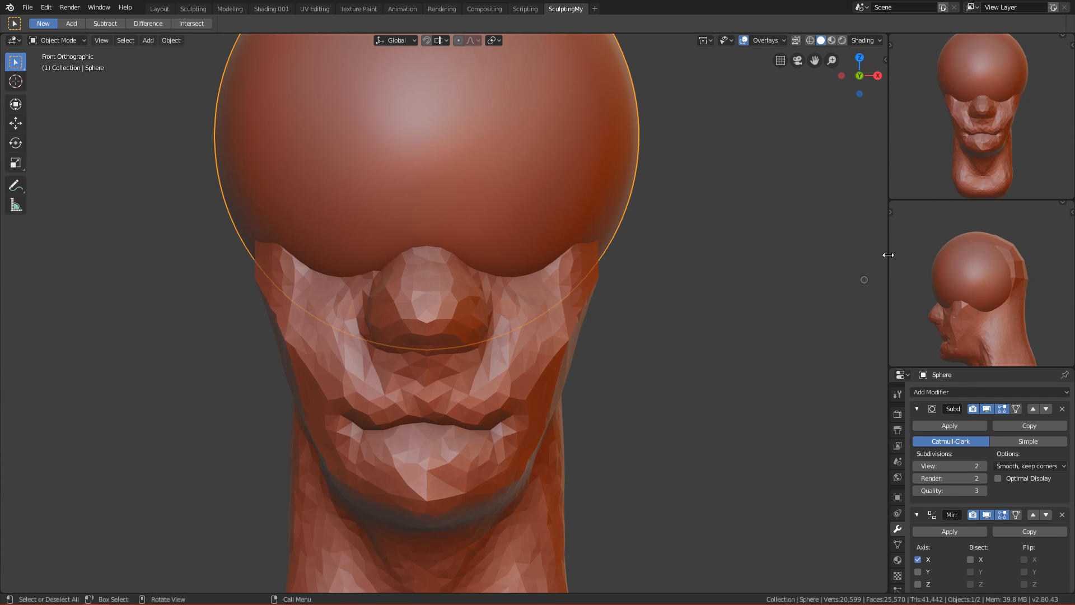
left_click_drag(1072, 488, 1072, 518)
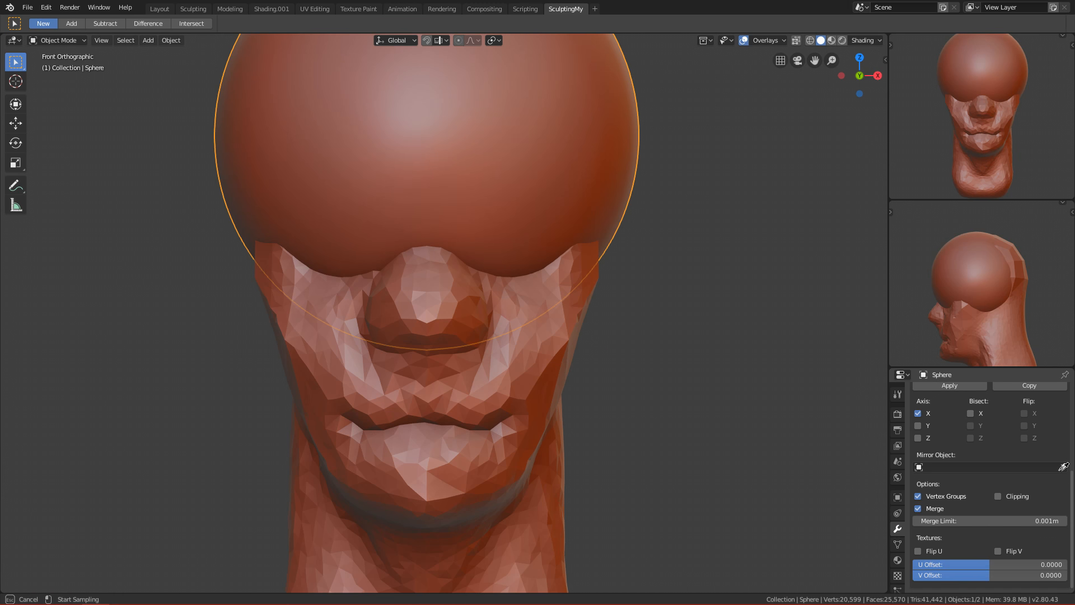
left_click(529, 365)
Move the mirrored sphere sideways, scale it down and align it with the eye socket from the front
key("g")
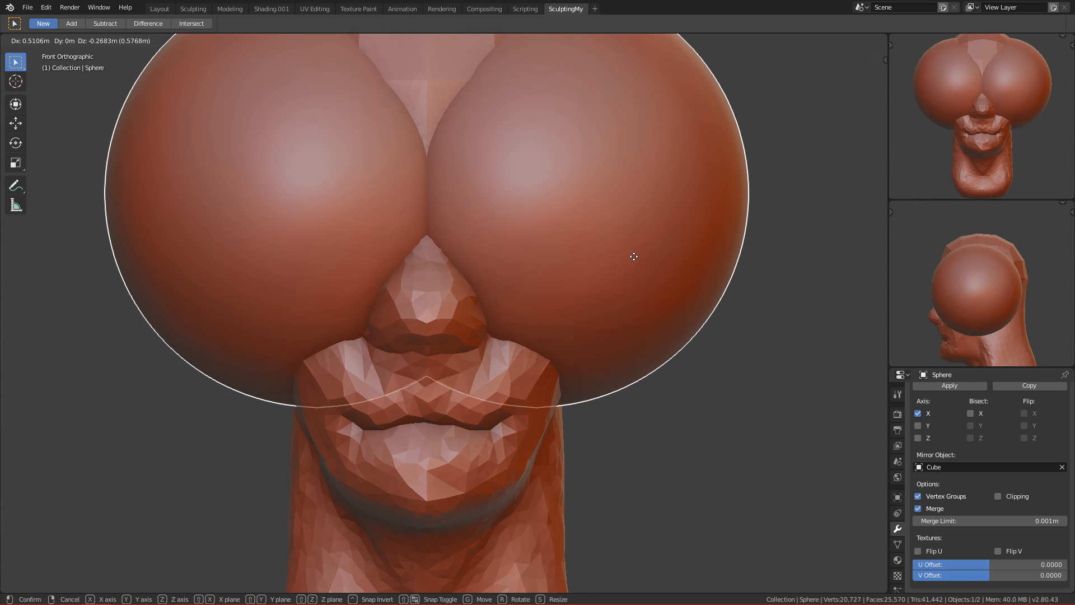
left_click(763, 287)
key("s")
left_click(698, 256)
key("g")
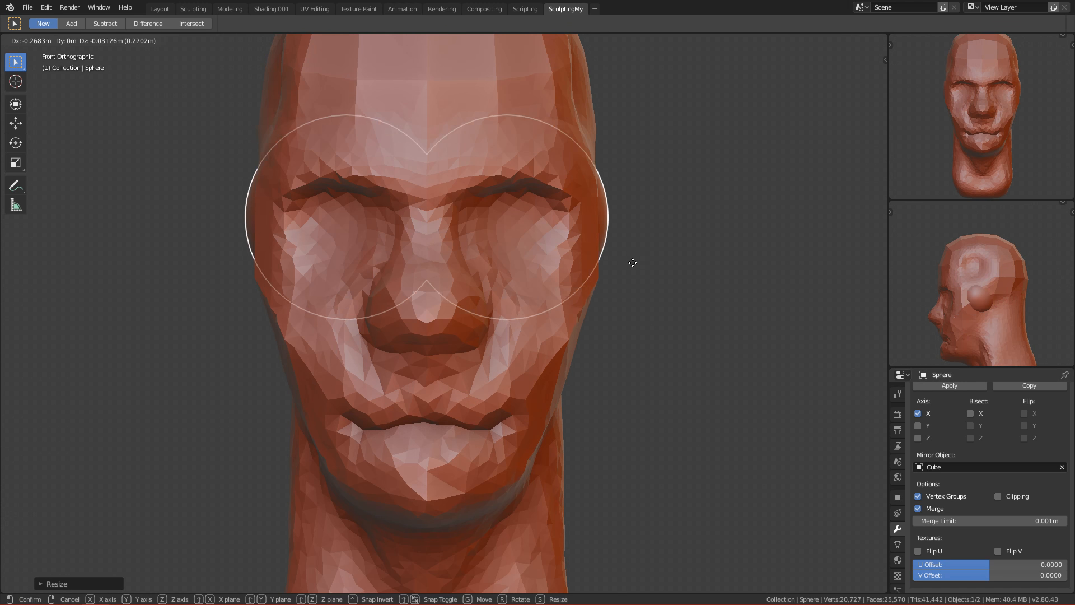
left_click(630, 265)
Move the eyeball sphere forward into the eye socket from the side and scale it down further
key("KP_3")
key("g")
left_click(562, 308)
key("ctrl+KP_3")
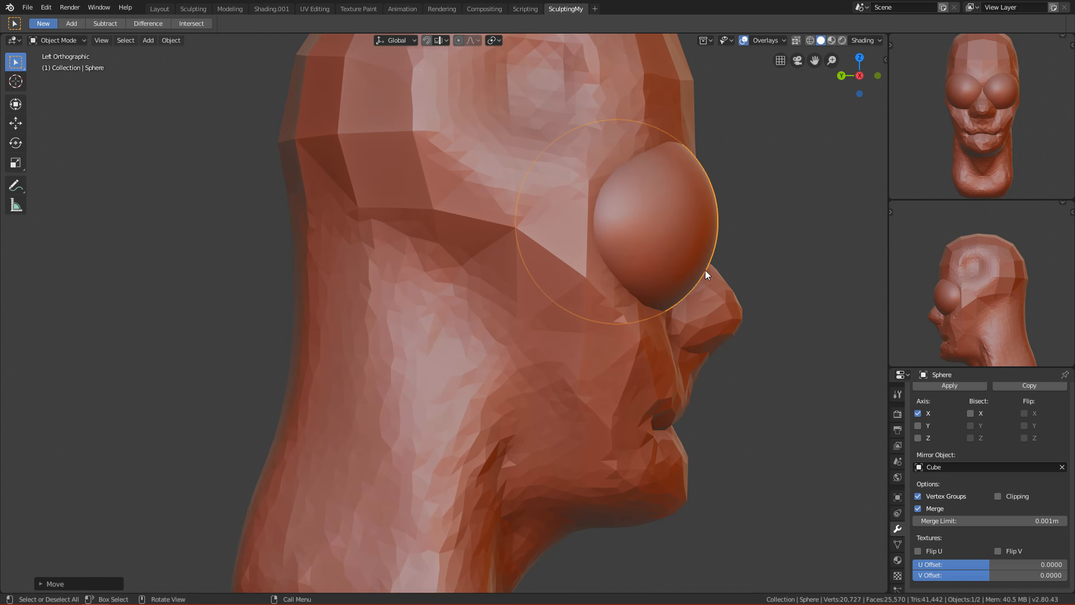
key("s")
left_click(657, 277)
Shrink the mirrored eyeballs and shift them outward within the eye sockets from the front
key("KP_3")
key("KP_1")
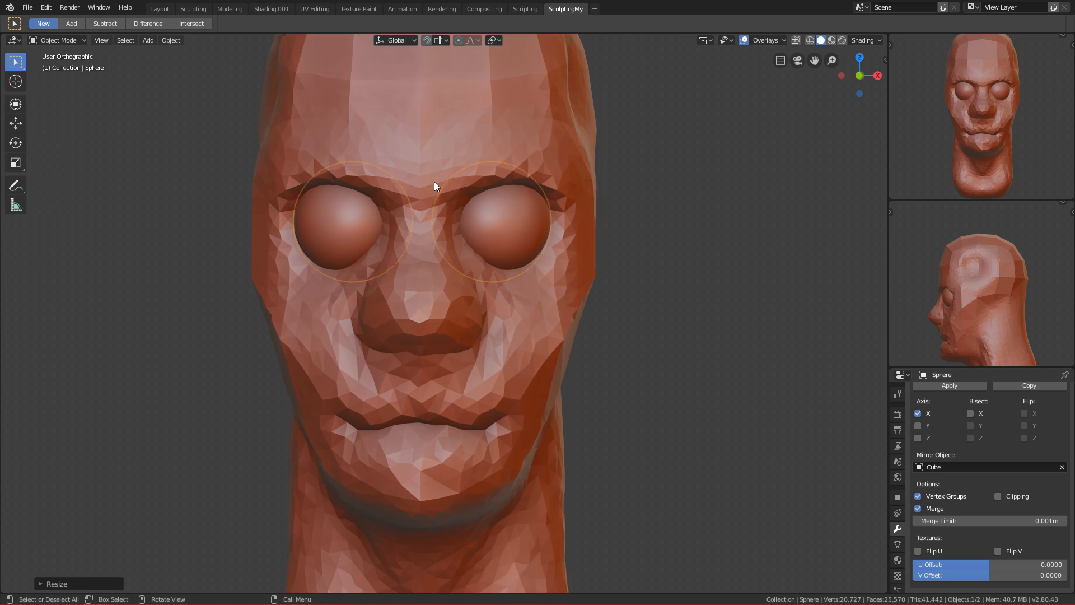
key("g")
left_click(568, 260)
key("s")
left_click(595, 260)
key("s")
left_click(576, 250)
key("g")
left_click(586, 252)
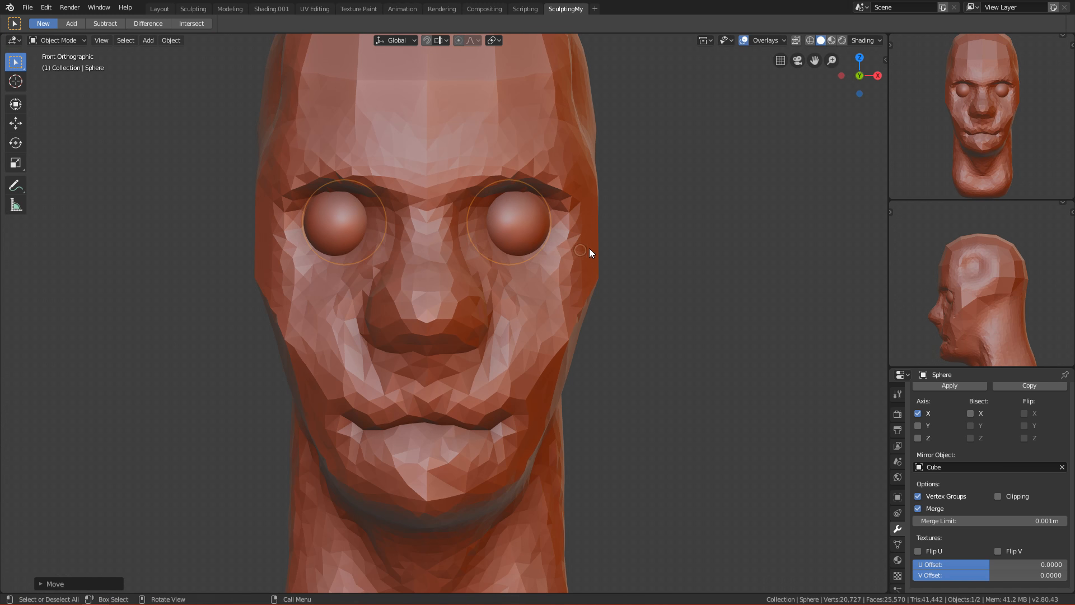
Enlarge the eyeballs slightly and fine-tune their position in the sockets
key("s")
left_click(616, 254)
key("g")
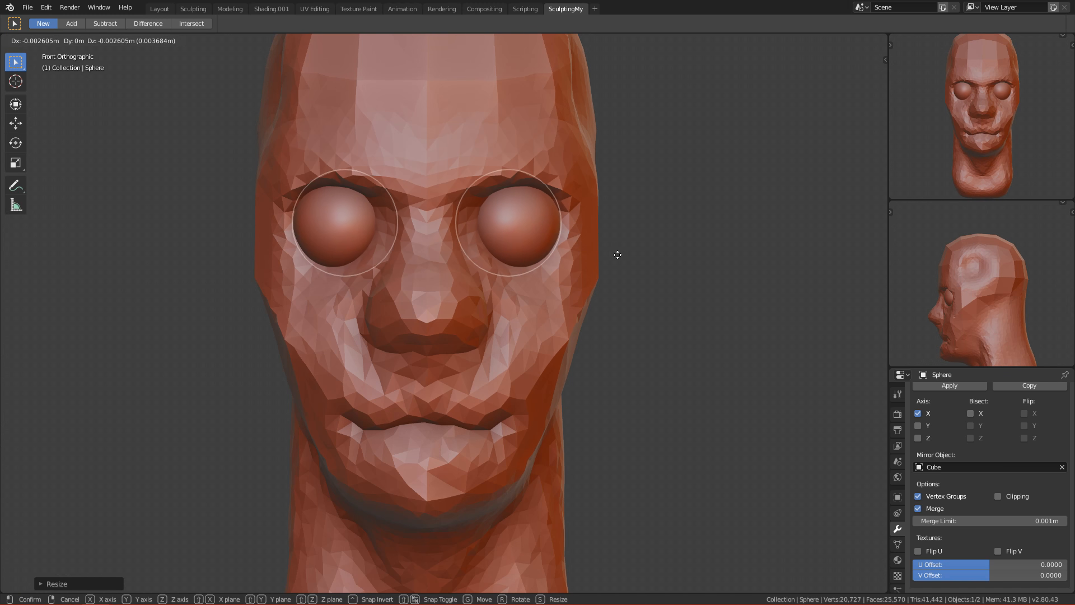
left_click(611, 248)
key("g")
left_click(558, 297)
scroll(593, 260, "down", 5)
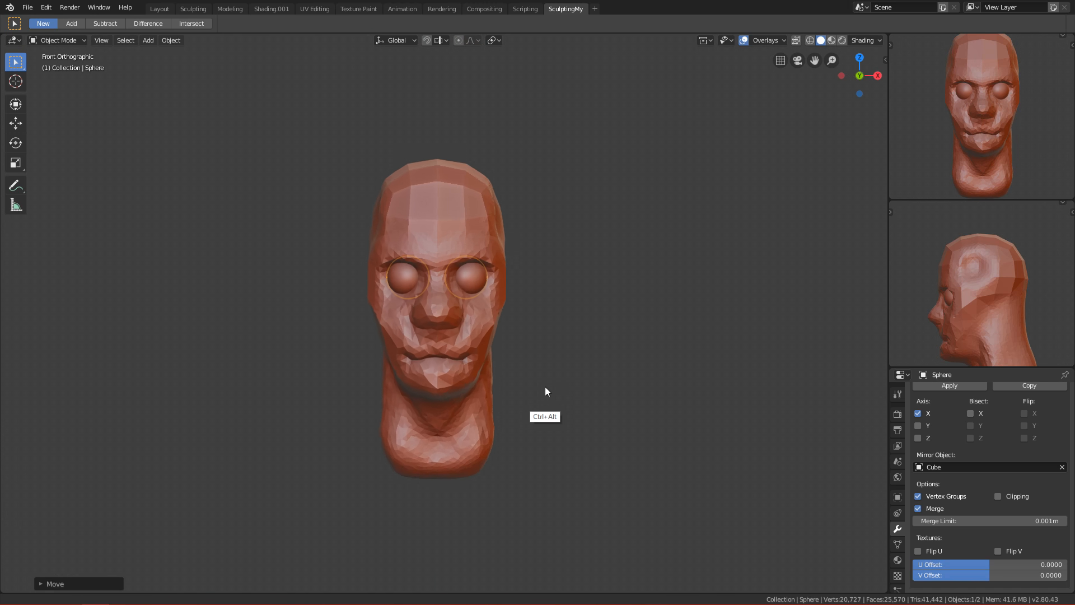
Select the head mesh, switch it to Sculpt Mode and enable dynamic topology
scroll(546, 391, "up", 4)
key("alt+a")
scroll(512, 347, "up", 2)
left_click(509, 310)
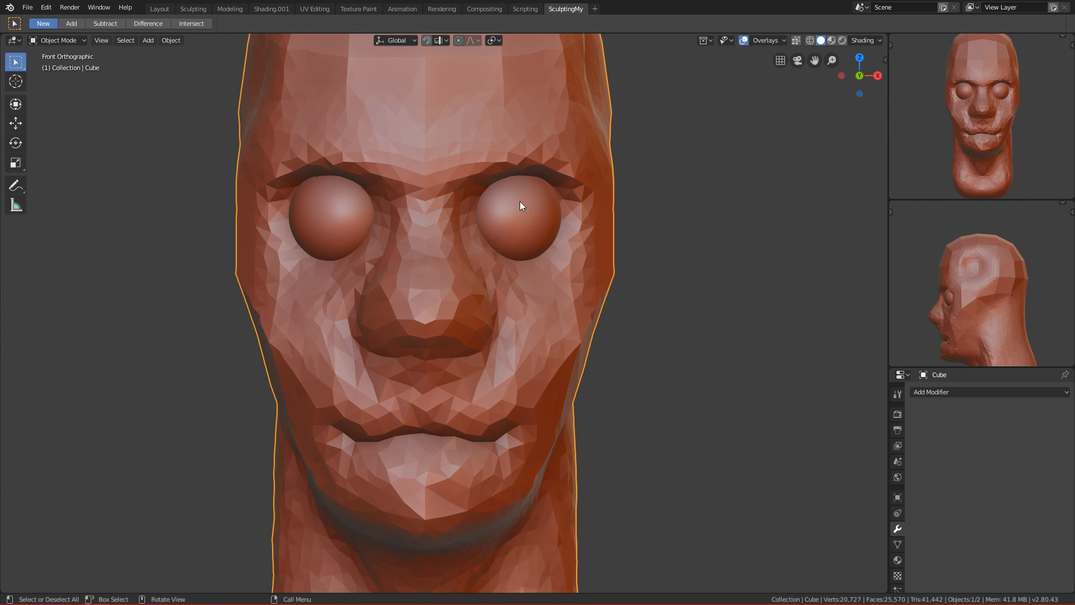
scroll(526, 279, "down", 4)
scroll(562, 215, "up", 6)
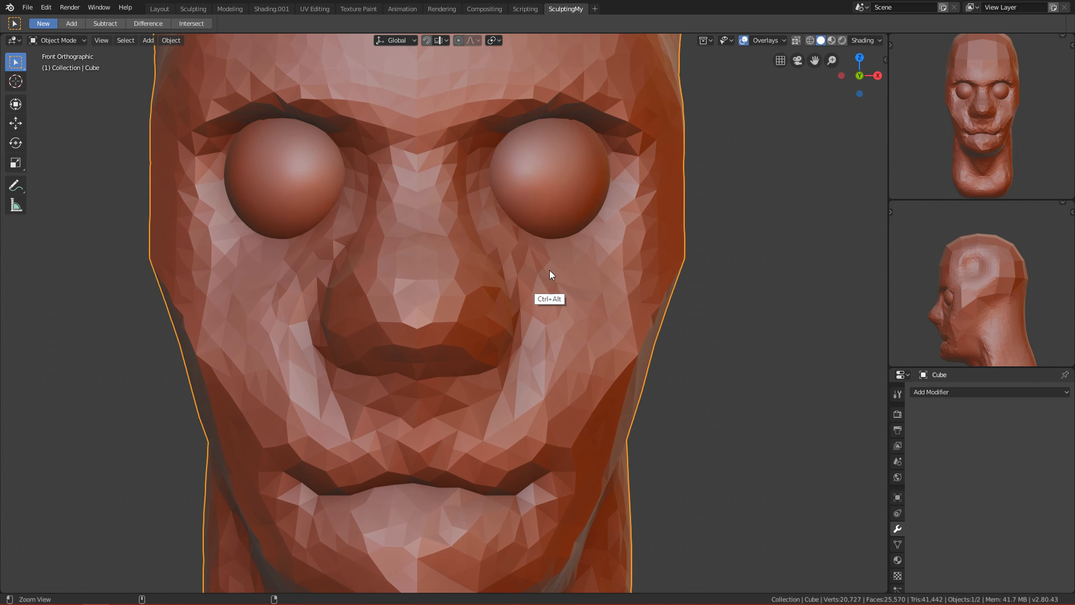
scroll(531, 319, "down", 4)
scroll(519, 346, "up", 1)
key("ctrl+Tab")
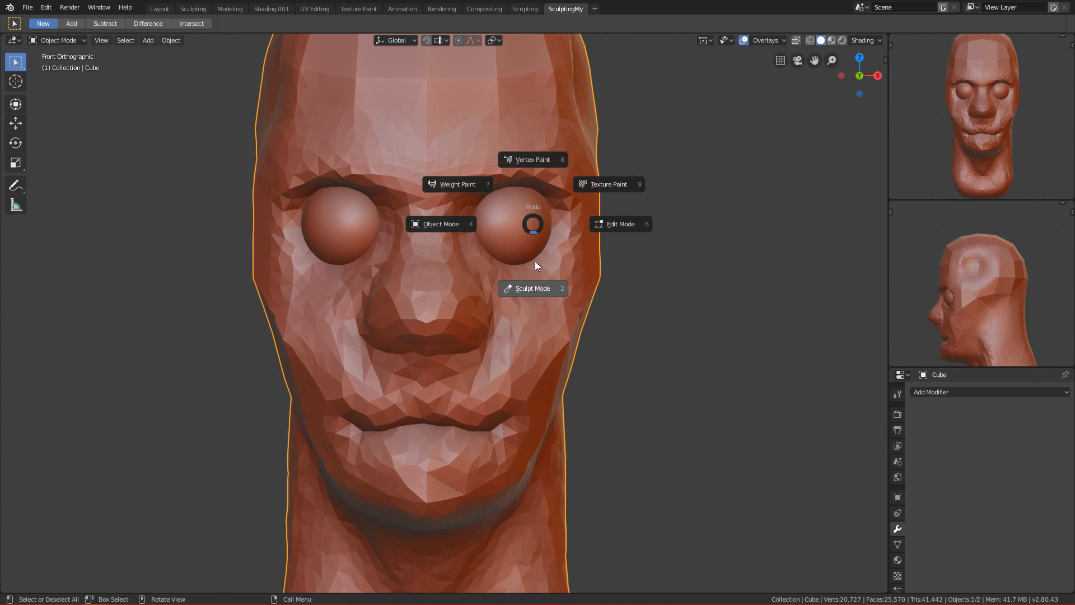
left_click(535, 287)
scroll(508, 311, "up", 2)
key("ctrl+d")
left_click(522, 283)
Crease the inner eye sockets beside the nose bridge using the Crease brush at 112 px and 91 px radius
middle_click_drag(498, 247, 485, 319, "shift")
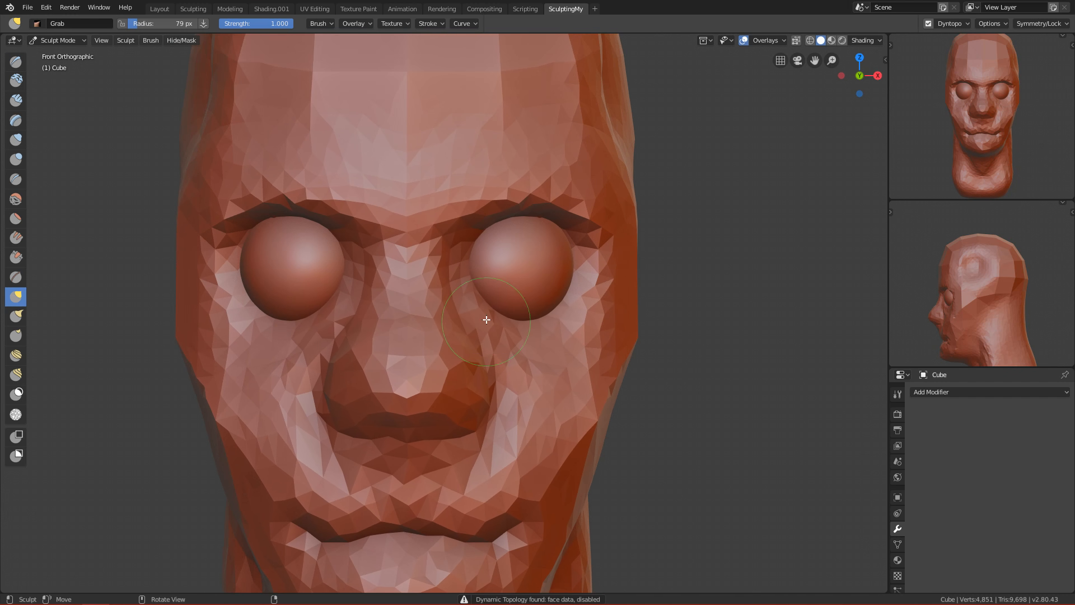
key("c")
key("f")
left_click(542, 303)
middle_click_drag(513, 381, 509, 354, "ctrl")
key("shift+c")
scroll(502, 372, "up", 2)
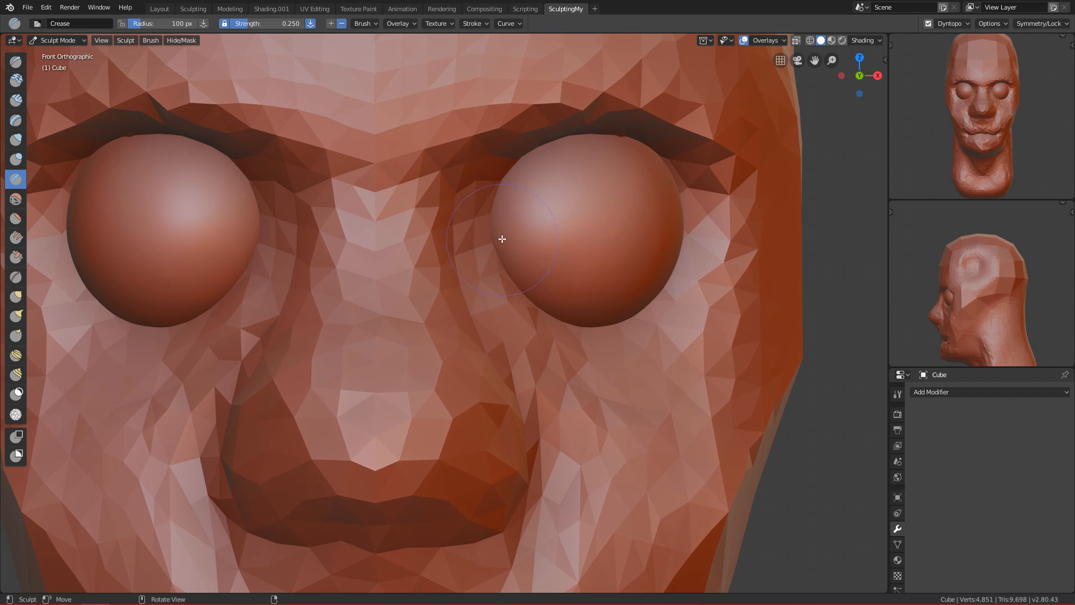
key("f")
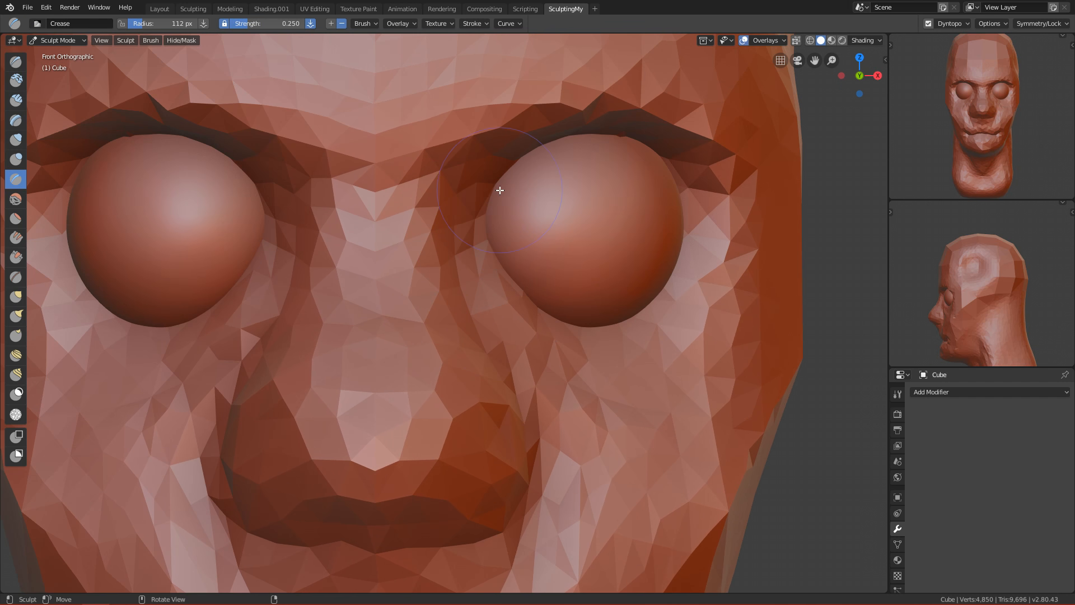
mouse_move(499, 202)
left_mouse_down()
mouse_move(487, 285)
mouse_move(480, 185)
mouse_move(515, 336)
mouse_move(480, 226)
mouse_move(504, 287)
left_mouse_up()
key("f")
left_click(502, 288)
mouse_move(512, 341)
left_mouse_down()
mouse_move(465, 248)
mouse_move(470, 202)
left_mouse_up()
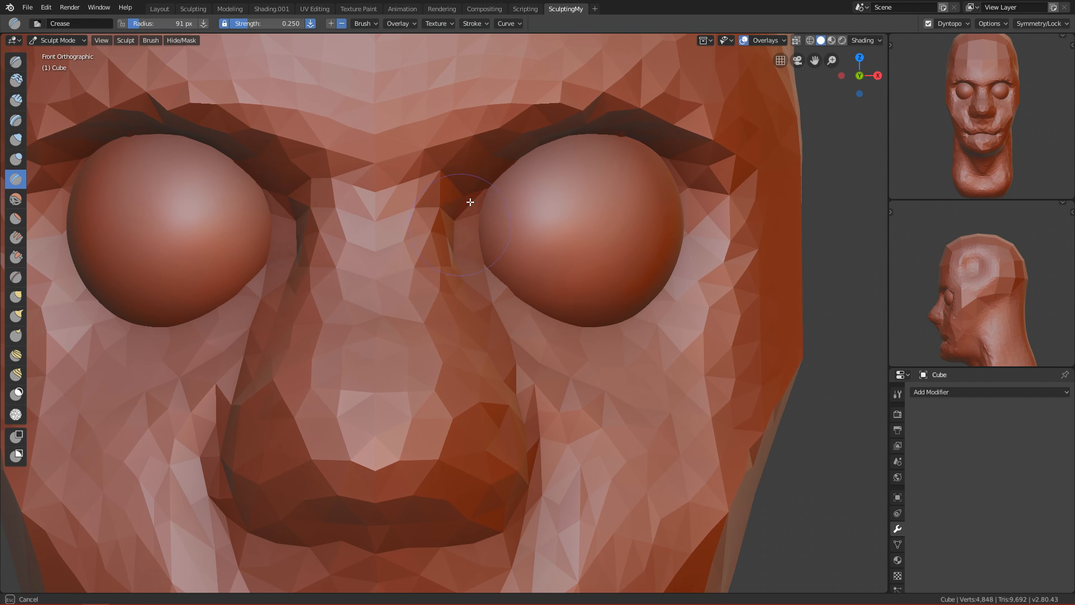
left_click_drag(495, 312, 502, 330)
Crease the outer corners and lower rims of the eye sockets with a brush radius of 98 px
mouse_move(621, 302)
left_mouse_down("alt")
mouse_move(595, 308)
mouse_move(595, 319)
left_mouse_up("alt")
mouse_move(638, 196)
left_mouse_down("alt+shift")
mouse_move(586, 301)
mouse_move(650, 347)
mouse_move(591, 289)
left_mouse_up("alt+shift")
key("f")
left_click(605, 301)
key("KP_1")
key("f")
left_click(578, 288)
mouse_move(640, 230)
left_mouse_down()
mouse_move(650, 250)
mouse_move(595, 319)
mouse_move(473, 275)
left_mouse_up()
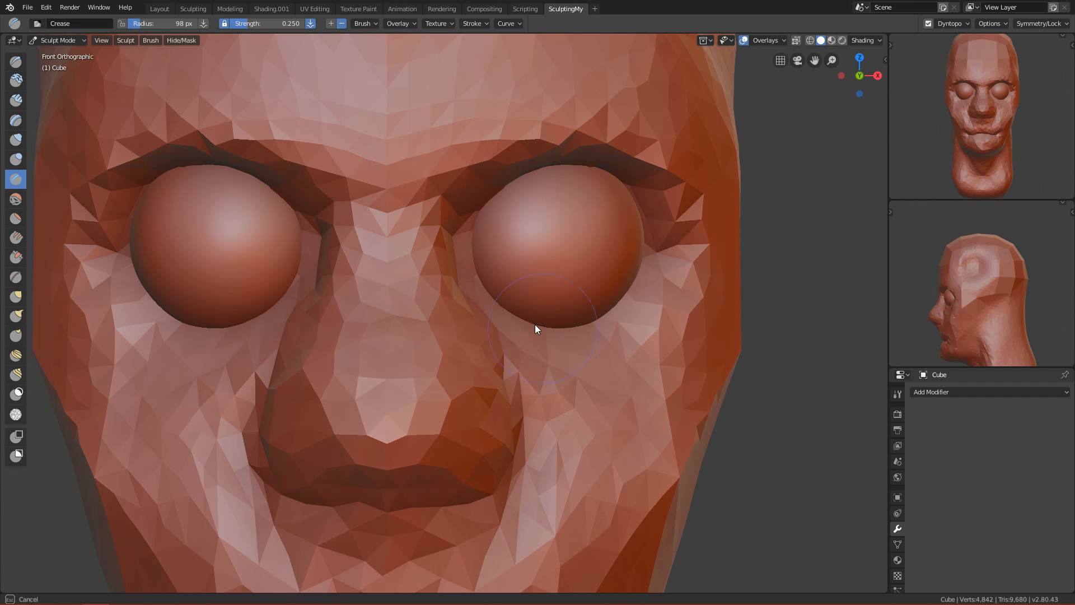
mouse_move(673, 253)
left_mouse_down()
mouse_move(673, 264)
mouse_move(577, 321)
left_mouse_up()
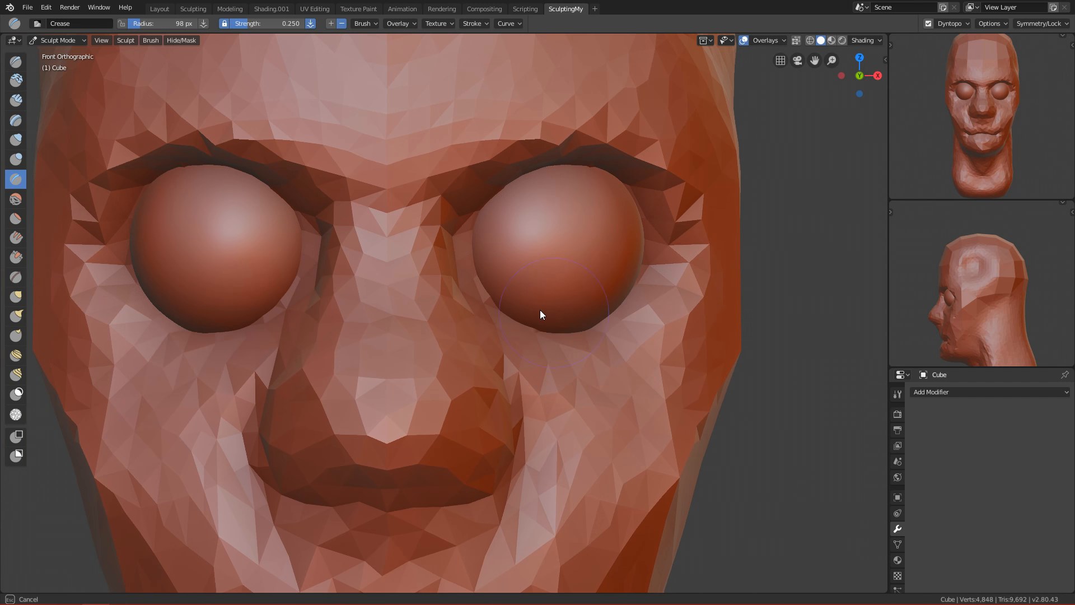
Select the eyeball sphere in Object Mode and move it about 0.05 m back along Y into the socket
left_click_drag(477, 290, 570, 298, "ctrl+alt")
left_click_drag(528, 329, 502, 324, "ctrl+alt")
key("ctrl+Tab")
left_click(446, 221)
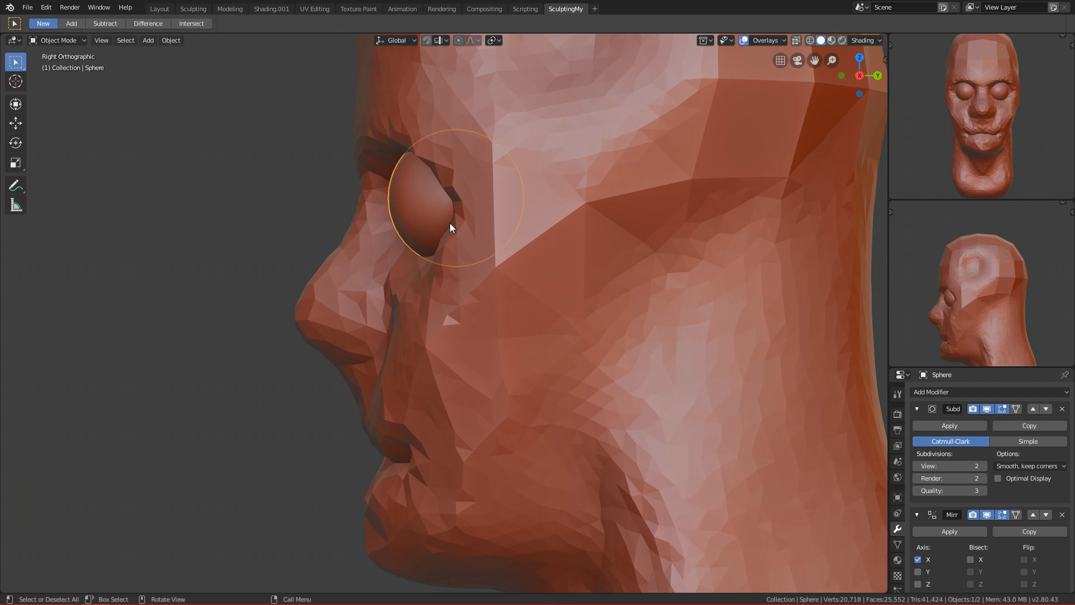
key("g")
key("y")
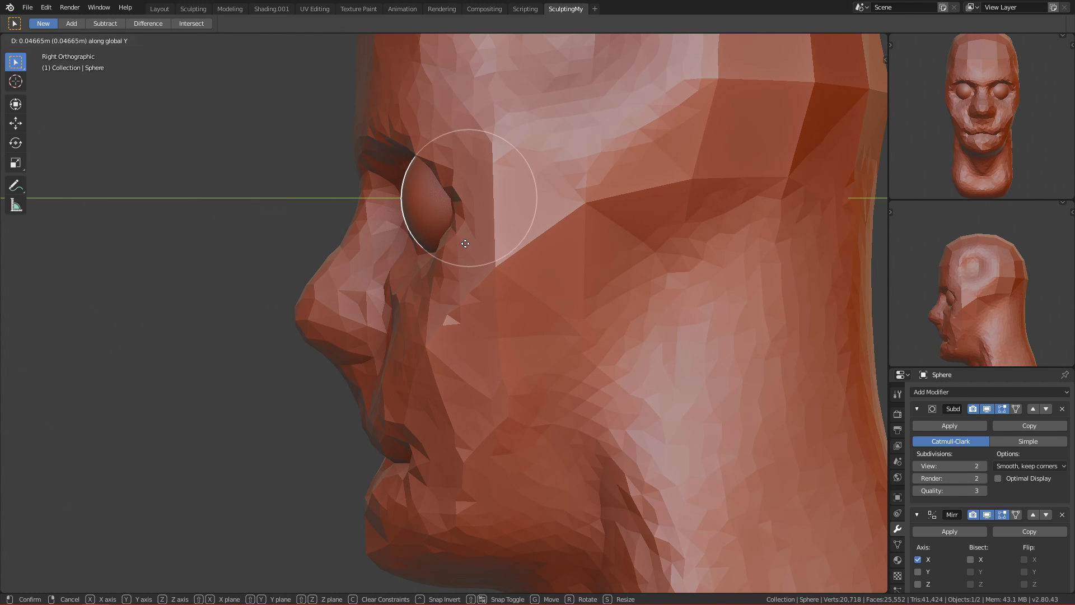
left_click(467, 246)
key("KP_1")
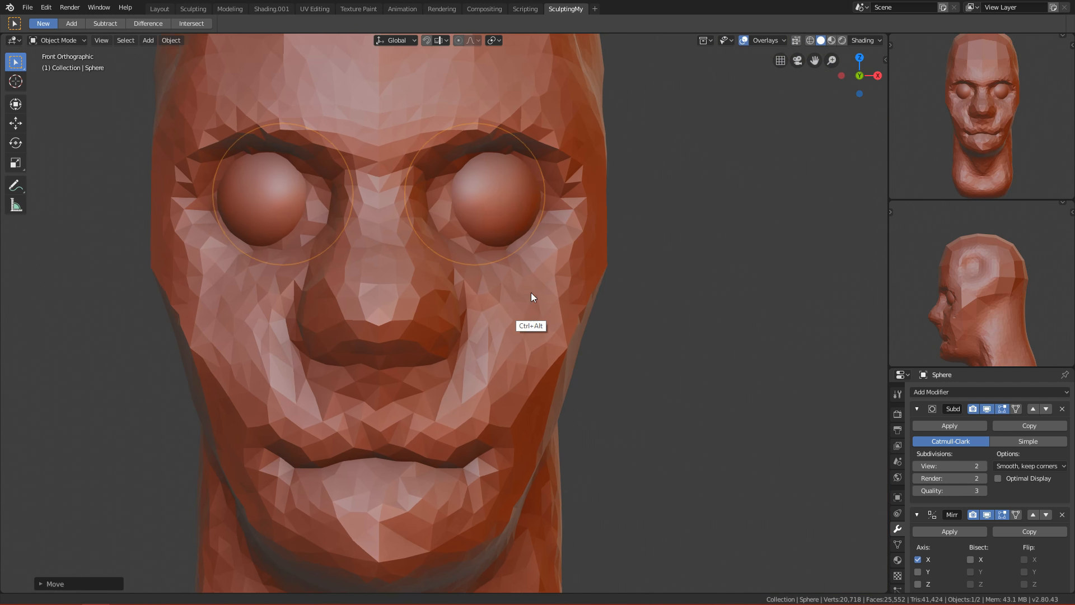
Return the head to Sculpt Mode and crease the socket rims around the eyeballs
left_click(519, 258)
key("ctrl+Tab")
left_click(529, 269)
scroll(492, 224, "up", 2)
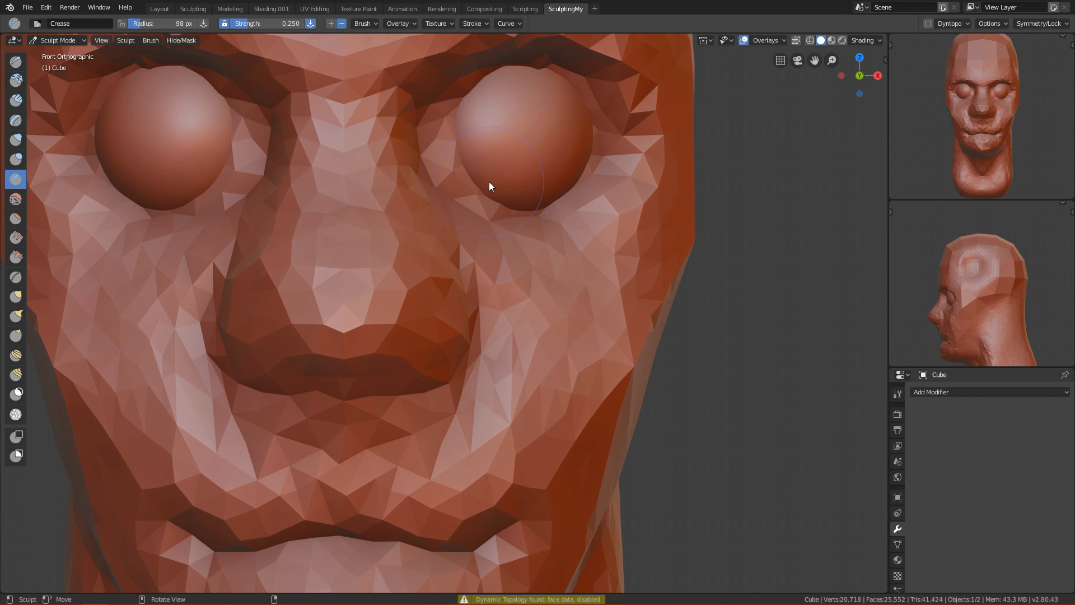
mouse_move(480, 120)
left_mouse_down()
mouse_move(448, 148)
mouse_move(469, 180)
mouse_move(654, 142)
left_mouse_up()
key("f")
left_click(536, 206)
Crease around the nose wings where they meet the cheeks, using the Crease brush at 67 px radius
mouse_move(532, 228)
left_mouse_down("alt")
mouse_move(495, 233)
mouse_move(468, 340)
mouse_move(448, 325)
left_mouse_up("alt")
key("f")
left_click(450, 334)
key("f")
left_click(431, 310)
mouse_move(448, 370)
left_mouse_down()
mouse_move(424, 277)
mouse_move(437, 294)
left_mouse_up()
key("f")
left_click(445, 304)
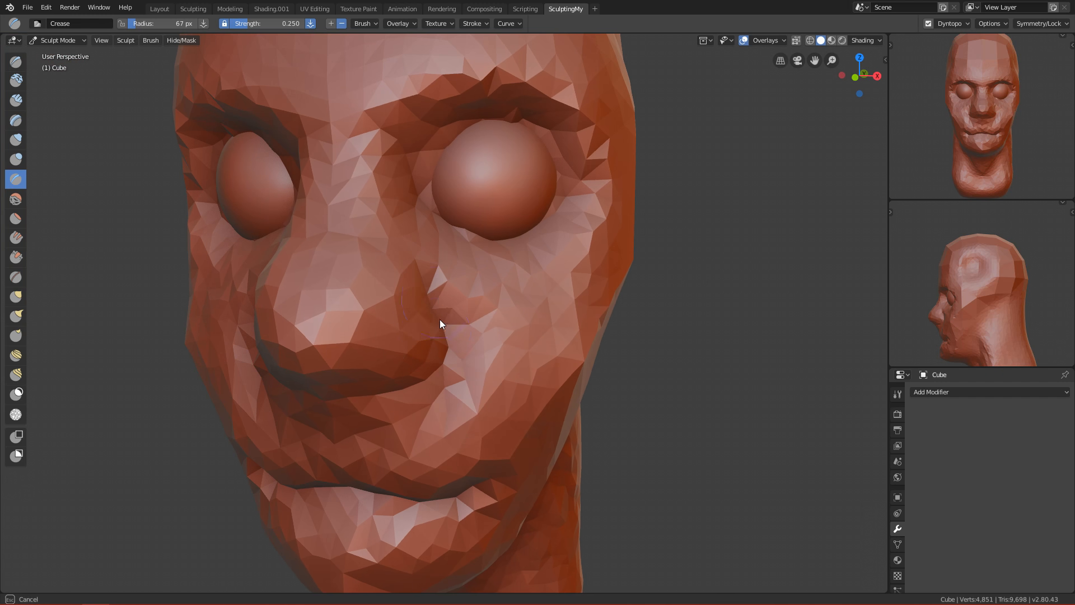
left_click_drag(436, 336, 410, 329, "alt")
mouse_move(408, 332)
left_mouse_down()
mouse_move(415, 342)
mouse_move(379, 348)
mouse_move(442, 310)
mouse_move(432, 252)
left_mouse_up()
mouse_move(434, 349)
middle_mouse_down()
mouse_move(413, 357)
mouse_move(429, 335)
middle_mouse_up()
mouse_move(381, 317)
left_mouse_down()
mouse_move(388, 341)
mouse_move(392, 313)
left_mouse_up()
Carve the nostrils into the underside of the nose with the SculptDraw brush subtracting
mouse_move(386, 296)
middle_mouse_down("alt")
mouse_move(375, 216)
mouse_move(437, 422)
mouse_move(439, 286)
mouse_move(422, 309)
mouse_move(439, 241)
middle_mouse_up("alt")
key("x")
key("f")
left_click(420, 240)
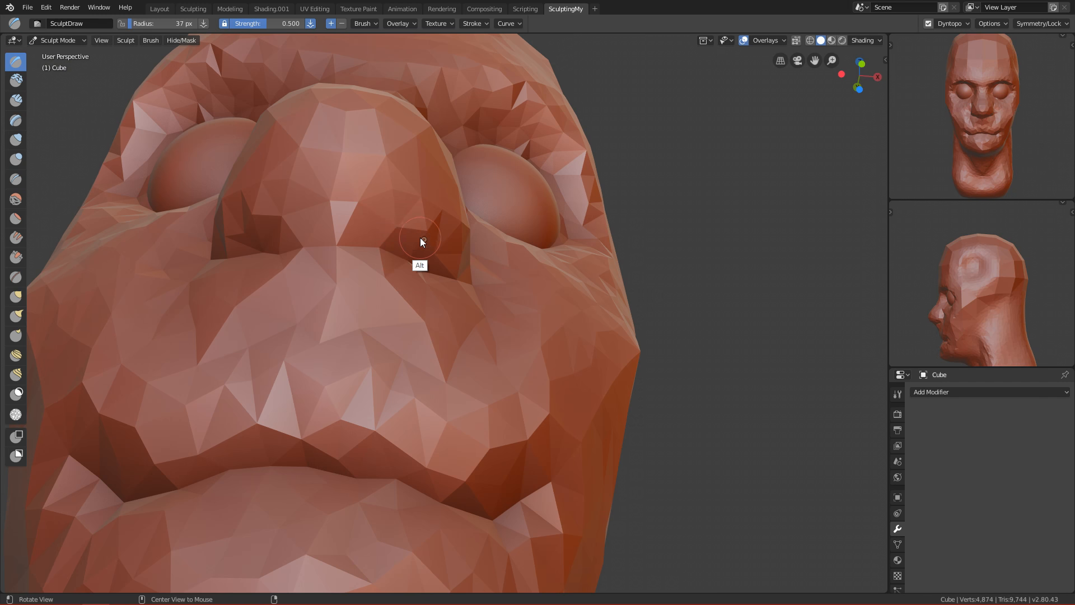
scroll(420, 240, "down", 1)
key("f")
left_click(415, 224)
mouse_move(414, 221)
left_mouse_down("ctrl")
mouse_move(391, 223)
mouse_move(398, 236)
mouse_move(412, 229)
mouse_move(408, 244)
mouse_move(398, 208)
mouse_move(388, 219)
mouse_move(435, 230)
left_mouse_up("ctrl")
mouse_move(435, 230)
middle_mouse_down()
mouse_move(368, 283)
mouse_move(408, 223)
mouse_move(429, 315)
mouse_move(469, 314)
mouse_move(464, 434)
mouse_move(466, 357)
middle_mouse_up()
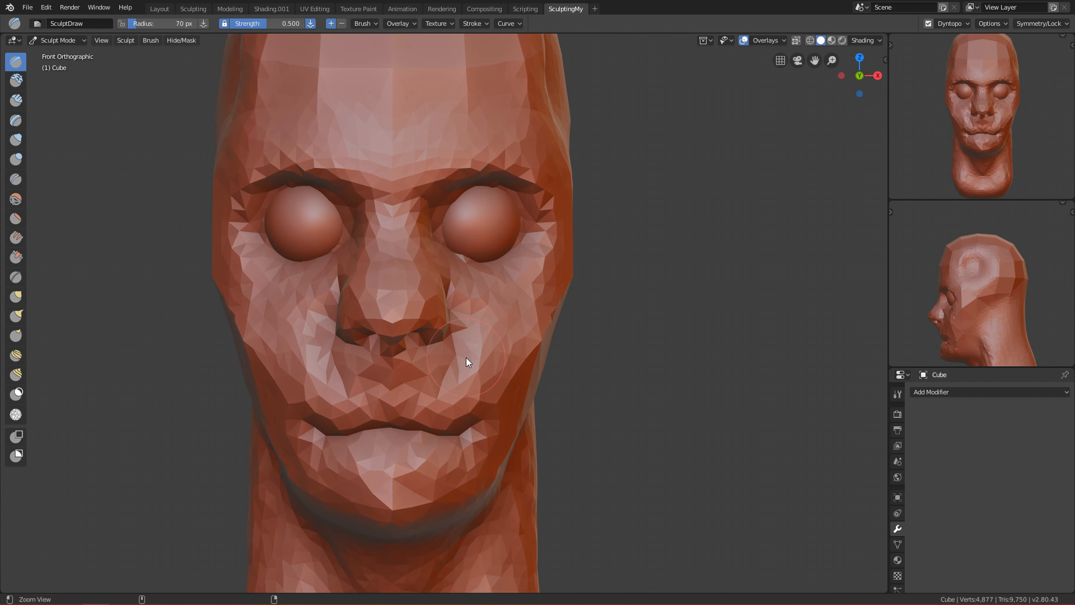
Reshape the sides of the nose from the front with the Grab brush, enlarging its radius to 130 px
scroll(470, 367, "up", 3)
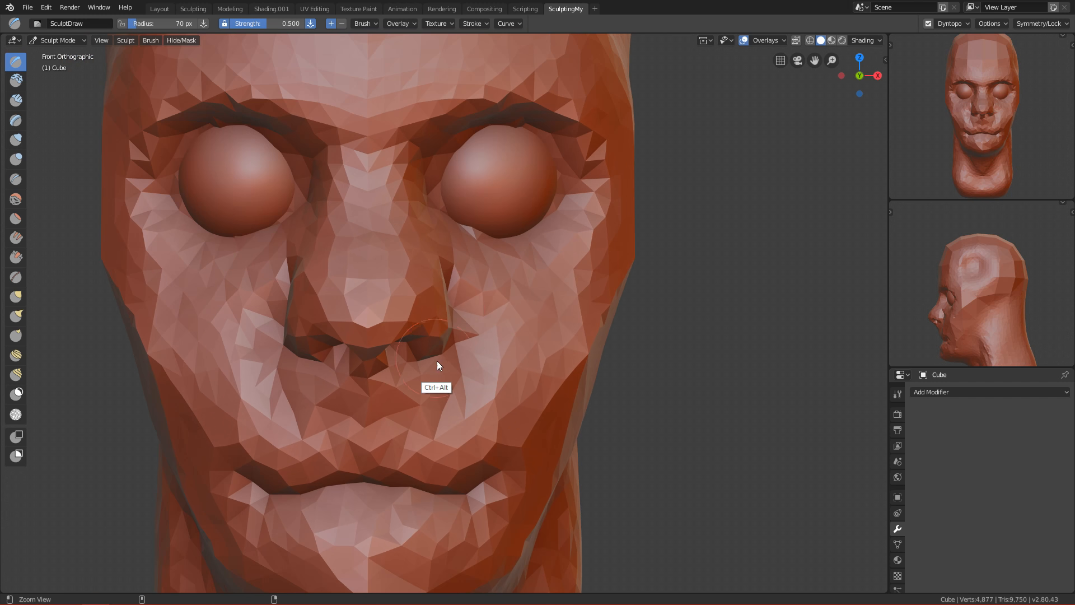
key("g")
key("f")
left_click(526, 293)
middle_click_drag(513, 315, 666, 367, "shift")
key("f")
left_click(550, 334)
left_click_drag(579, 327, 569, 327)
key("f")
left_click(551, 324)
key("f")
left_click(603, 325)
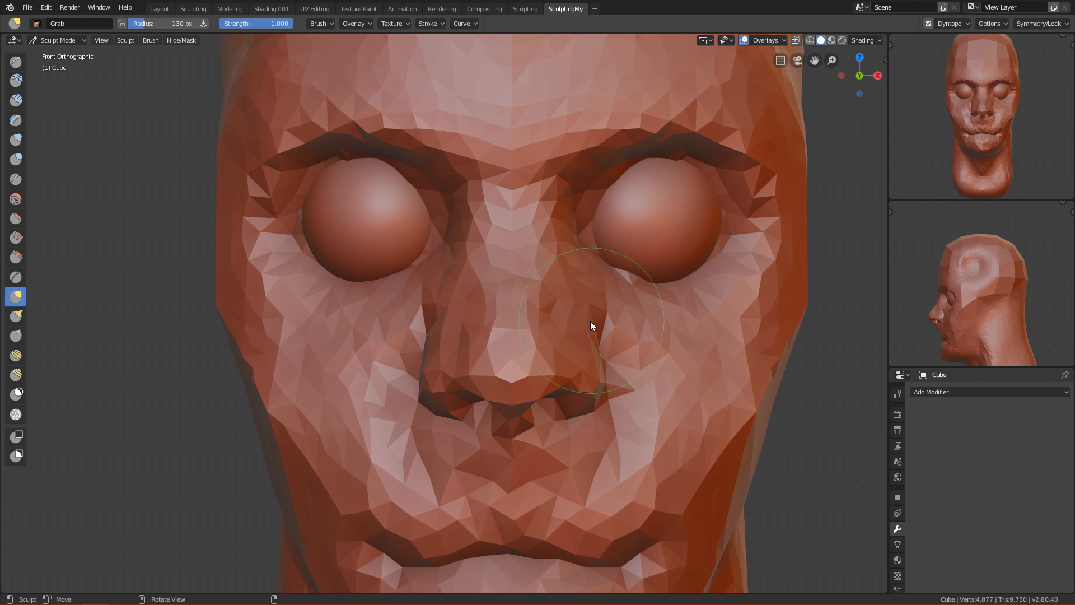
Adjust the nose wings and the area below them with the Grab brush at 91 px radius
key("f")
left_click(605, 356)
key("f")
left_click(579, 358)
mouse_move(597, 357)
left_mouse_down()
mouse_move(610, 355)
mouse_move(599, 409)
mouse_move(619, 328)
mouse_move(650, 300)
mouse_move(570, 502)
left_mouse_up()
Crease the base of the nose where it meets the upper lip with the Crease brush
key("KP_3")
key("KP_1")
left_click_drag(564, 459, 537, 406, "ctrl+alt")
key("KP_3")
left_click_drag(509, 467, 466, 296, "alt+shift")
left_click_drag(437, 338, 422, 276, "ctrl+alt")
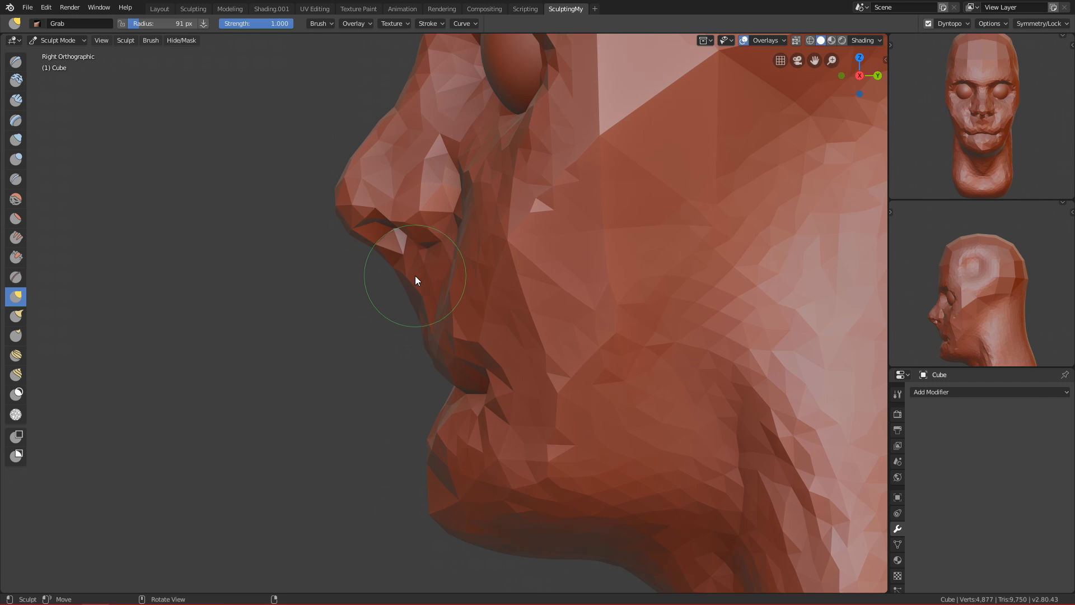
key("shift+c")
left_click_drag(420, 298, 544, 257, "alt")
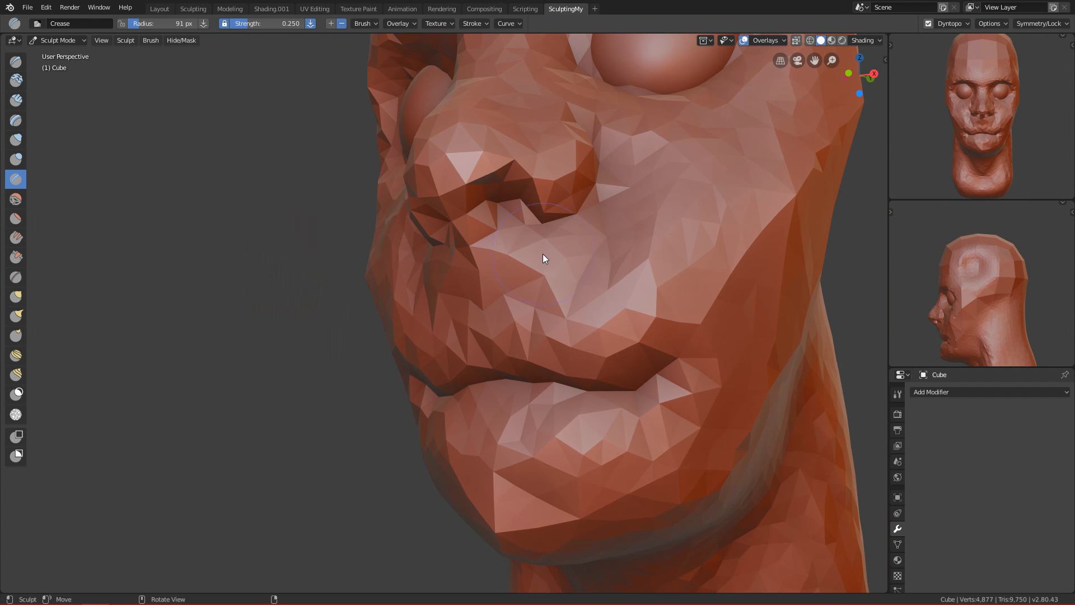
mouse_move(439, 273)
left_mouse_down()
mouse_move(559, 244)
mouse_move(621, 207)
left_mouse_up()
key("KP_3")
Smooth the surface between the nose and upper lip, and round off the chin
mouse_move(627, 282)
left_mouse_down("ctrl+alt")
mouse_move(540, 448)
mouse_move(471, 308)
left_mouse_up("ctrl+alt")
left_click_drag(468, 310, 559, 301, "alt")
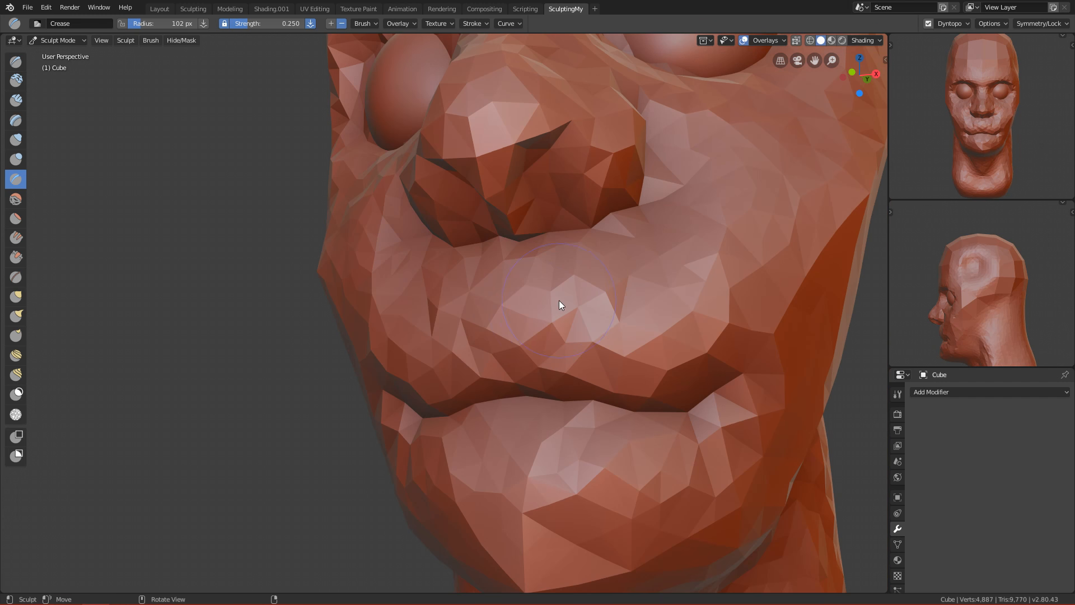
left_click_drag(428, 300, 599, 287, "shift")
key("KP_3")
mouse_move(775, 317)
left_mouse_down("ctrl+alt")
mouse_move(582, 437)
mouse_move(582, 351)
mouse_move(542, 334)
mouse_move(673, 340)
left_mouse_up("ctrl+alt")
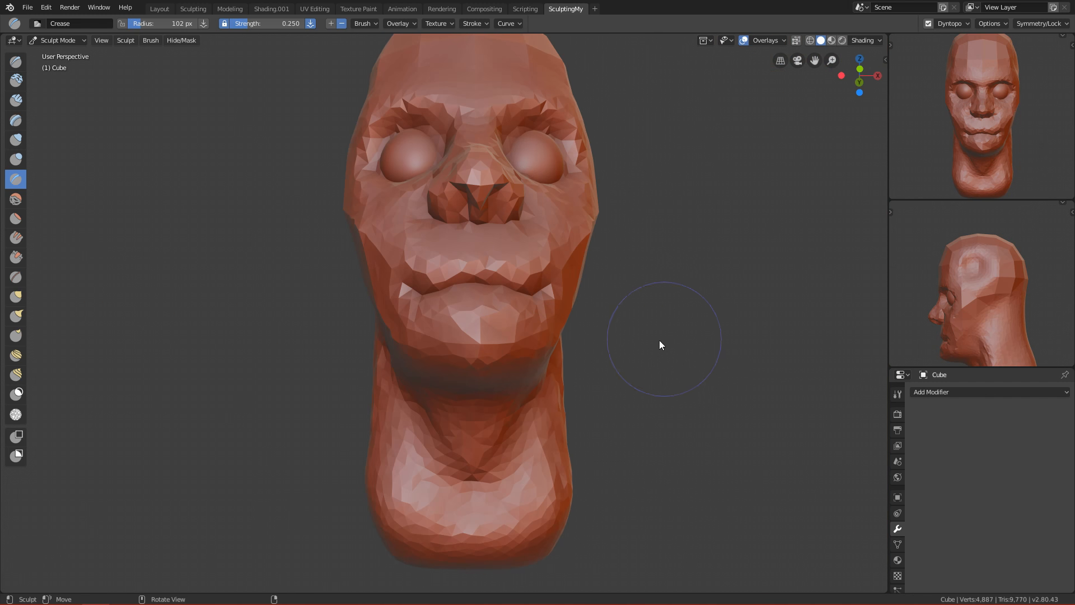
left_click_drag(496, 410, 410, 339, "ctrl+alt")
key("grave")
mouse_move(512, 445)
left_mouse_down("ctrl+alt")
mouse_move(512, 313)
mouse_move(542, 334)
mouse_move(592, 338)
mouse_move(553, 409)
mouse_move(523, 432)
left_mouse_up("ctrl+alt")
key("f")
left_click(535, 325)
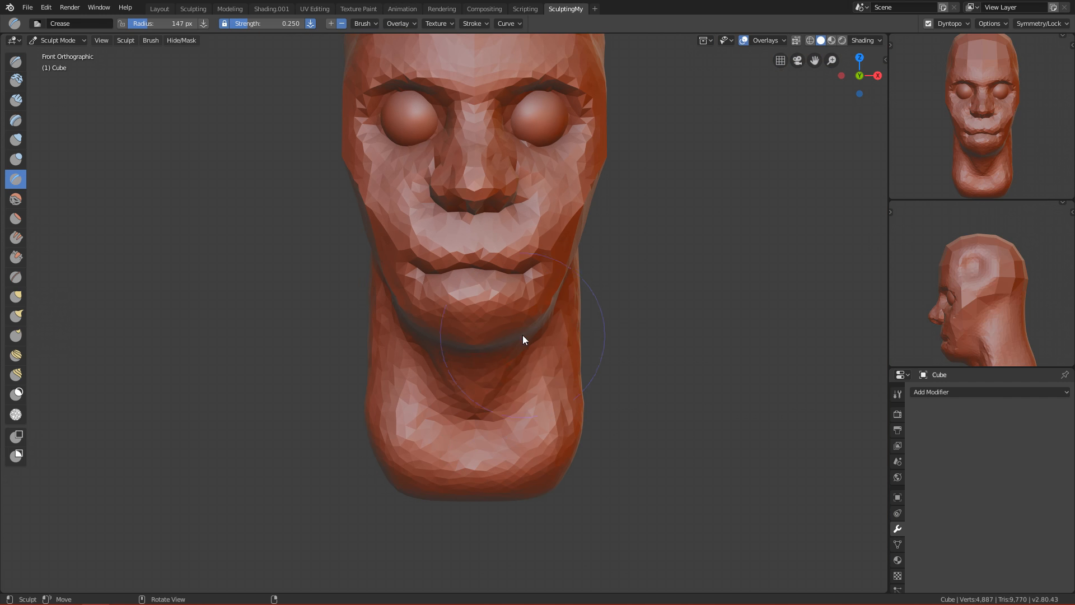
left_click_drag(503, 431, 510, 269, "ctrl+alt")
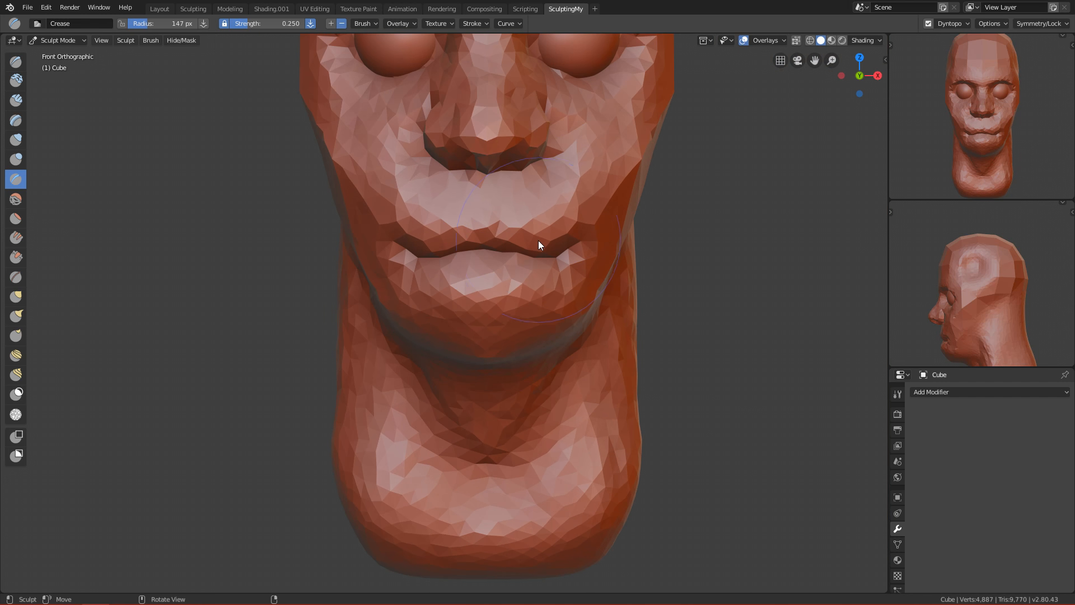
Pull the mouth line upward and straighten it from the front with the Grab brush, at 105 px radius
key("g")
key("f")
key("f")
left_click(519, 245)
left_click_drag(542, 246, 542, 229)
key("bracketleft")
key("bracketleft")
key("bracketright")
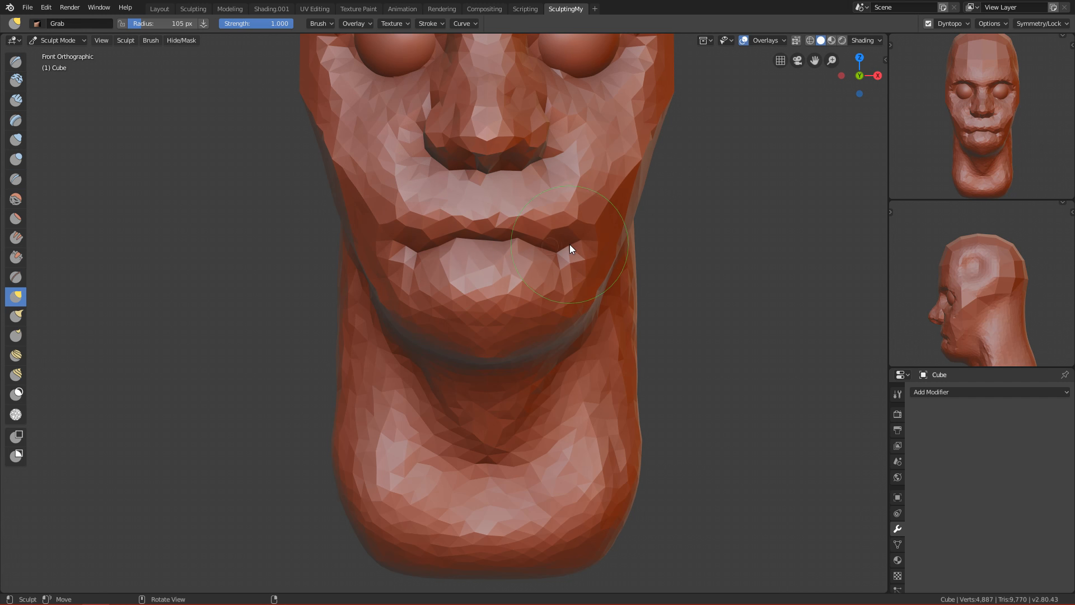
scroll(538, 383, "down", 6)
scroll(550, 303, "up", 5)
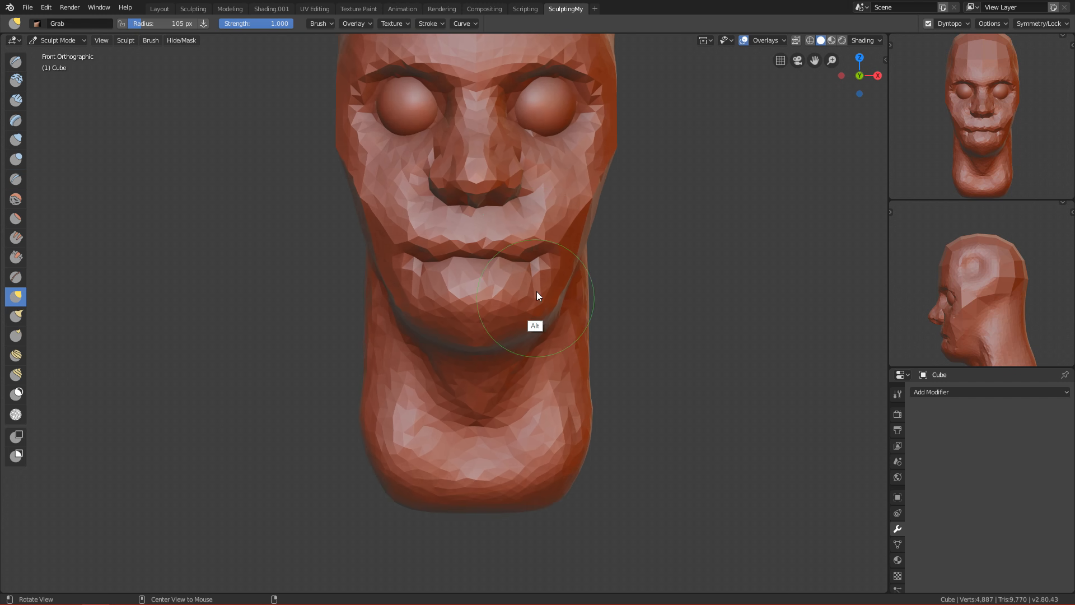
scroll(537, 291, "down", 2)
scroll(536, 249, "up", 6)
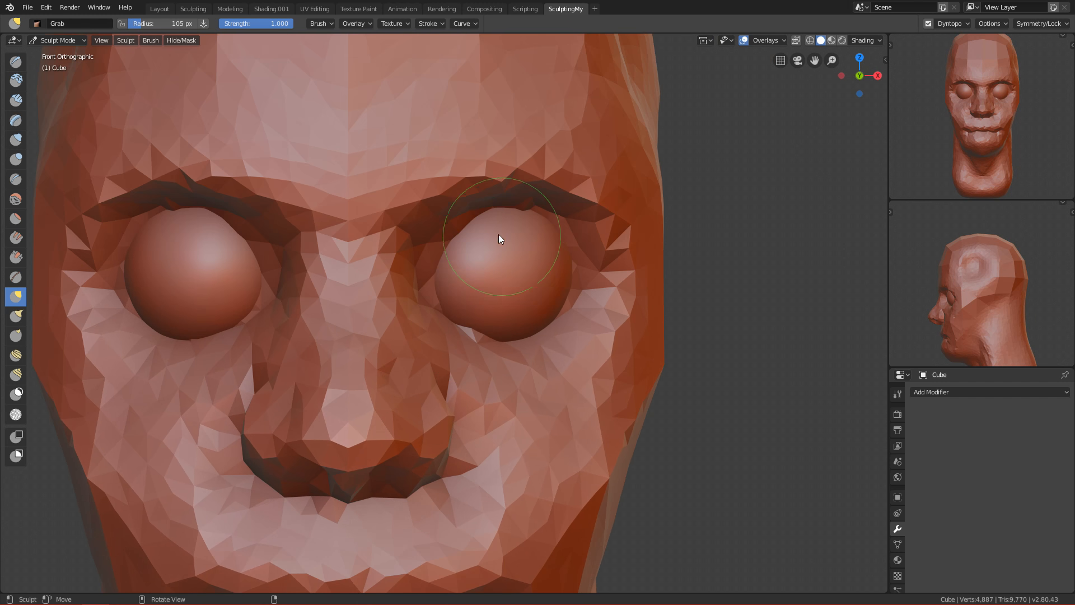
Build upper eyelids over the eyeballs with the SculptDraw brush at 83 px radius, undoing and redrawing the first stroke
key("x")
key("f")
left_click(542, 259)
left_click_drag(526, 281, 512, 259, "ctrl+alt")
left_click_drag(450, 243, 551, 215)
key("ctrl+z")
key("f")
left_click(469, 232)
mouse_move(424, 258)
left_mouse_down()
mouse_move(436, 237)
mouse_move(581, 224)
mouse_move(468, 220)
mouse_move(598, 226)
left_mouse_up()
mouse_move(521, 241)
left_mouse_down()
mouse_move(613, 247)
mouse_move(618, 284)
mouse_move(609, 263)
left_mouse_up()
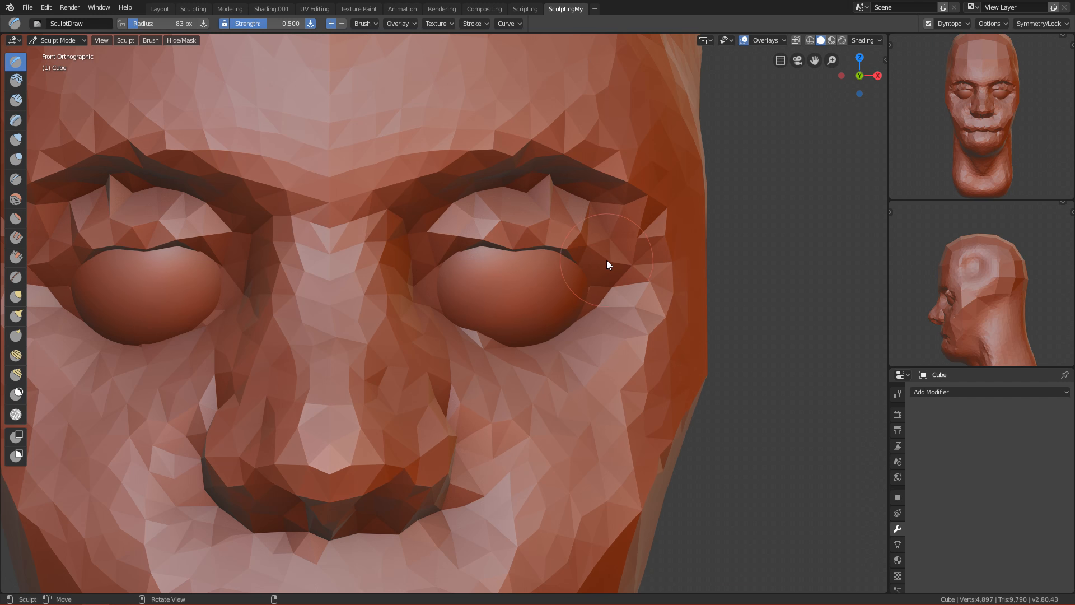
Build lower eyelids under the eyeballs with the SculptDraw brush at 60 px radius and smooth their inner corners
mouse_move(535, 330)
left_mouse_down("alt")
mouse_move(519, 337)
mouse_move(526, 327)
mouse_move(504, 319)
left_mouse_up("alt")
key("f")
left_click(489, 313)
key("ctrl+z")
mouse_move(573, 345)
left_mouse_down("alt")
mouse_move(532, 384)
mouse_move(549, 358)
left_mouse_up("alt")
mouse_move(531, 276)
left_mouse_down()
mouse_move(532, 287)
mouse_move(616, 288)
mouse_move(580, 307)
mouse_move(548, 292)
mouse_move(559, 298)
mouse_move(559, 320)
mouse_move(549, 316)
mouse_move(573, 403)
mouse_move(553, 386)
mouse_move(559, 355)
mouse_move(486, 250)
mouse_move(552, 253)
mouse_move(465, 264)
mouse_move(525, 258)
left_mouse_up()
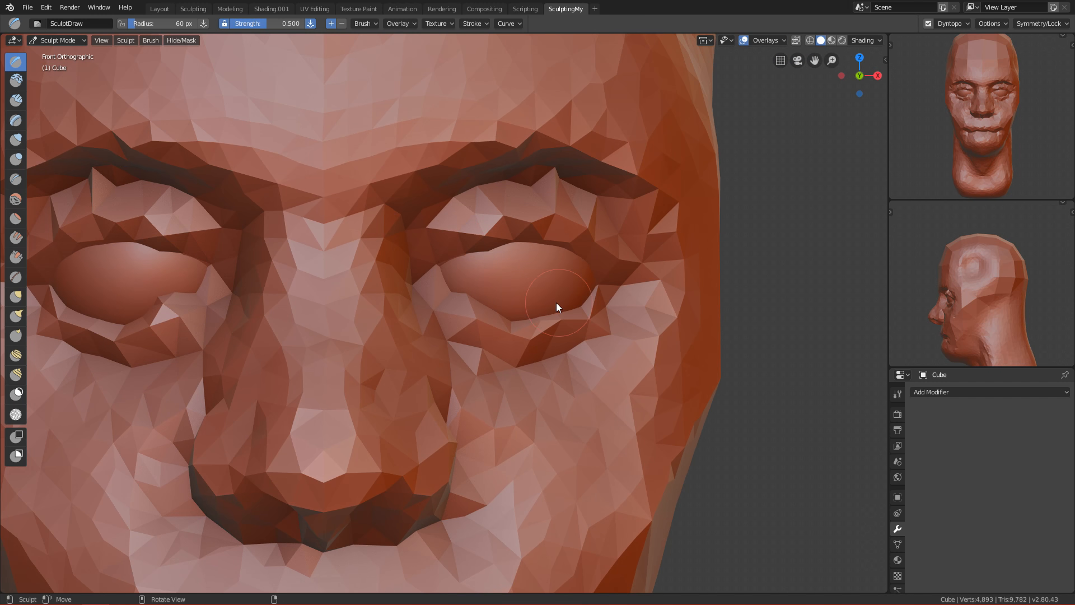
mouse_move(466, 287)
left_mouse_down("shift")
mouse_move(498, 314)
mouse_move(455, 289)
mouse_move(476, 305)
left_mouse_up("shift")
Review the eyelids from the front and save the file
mouse_move(596, 304)
left_mouse_down("ctrl+alt")
mouse_move(521, 532)
mouse_move(529, 501)
mouse_move(480, 414)
mouse_move(508, 416)
left_mouse_up("ctrl+alt")
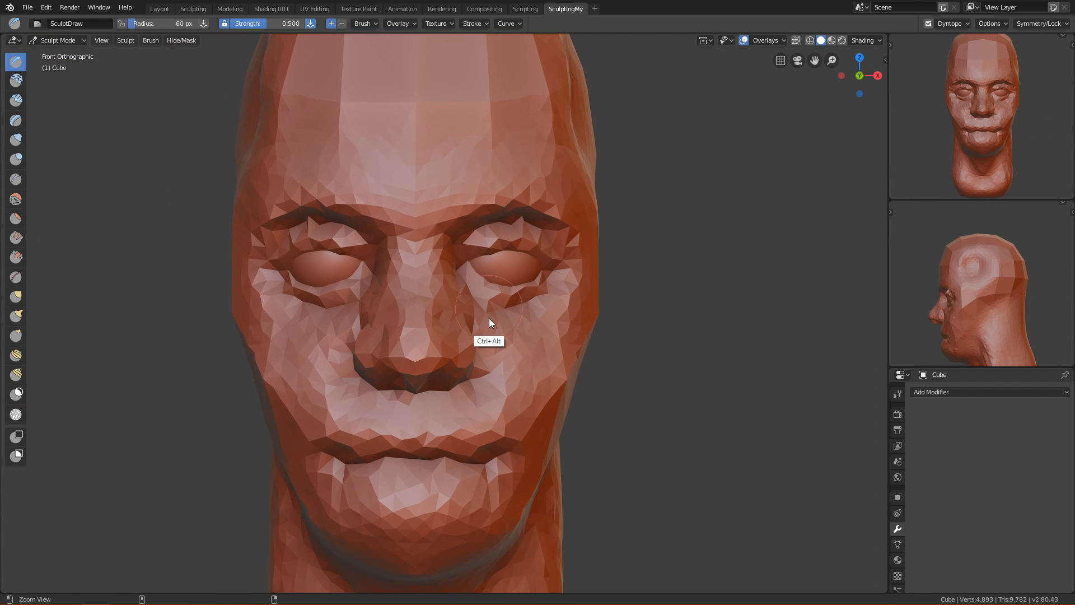
left_click_drag(489, 319, 552, 312, "ctrl+alt")
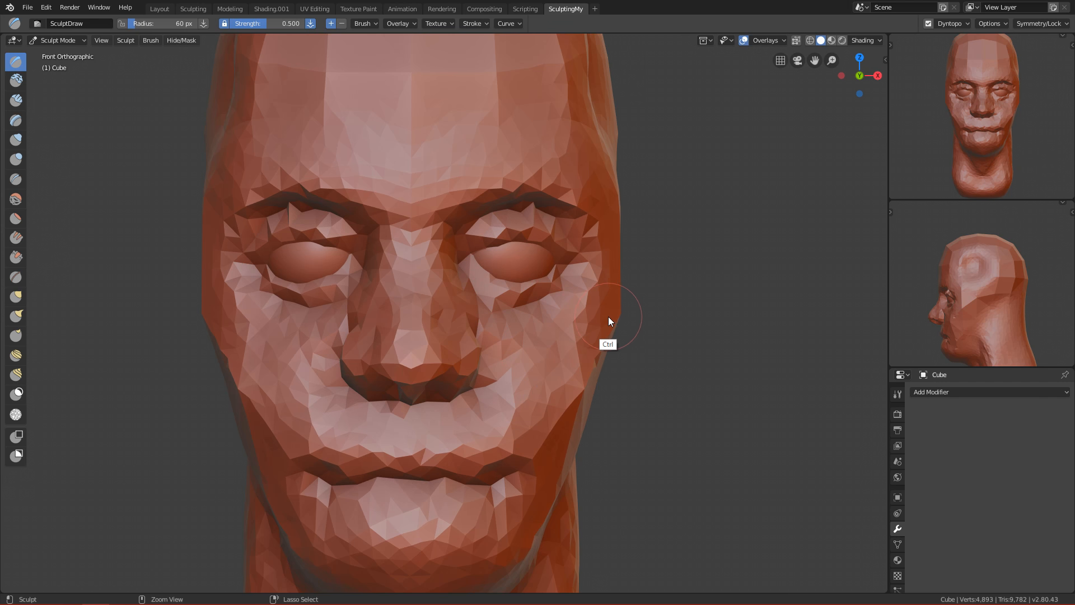
key("ctrl+s")
Carve down the sides of the face around the temples and cheeks with the Clay Strips brush at 120 px radius
key("c")
key("f")
left_click(704, 304)
mouse_move(704, 304)
left_mouse_down("alt")
mouse_move(663, 311)
mouse_move(643, 376)
mouse_move(600, 312)
mouse_move(609, 329)
mouse_move(730, 288)
mouse_move(598, 330)
mouse_move(594, 352)
left_mouse_up("alt")
key("KP_1")
left_click_drag(576, 425, 597, 339, "ctrl+alt")
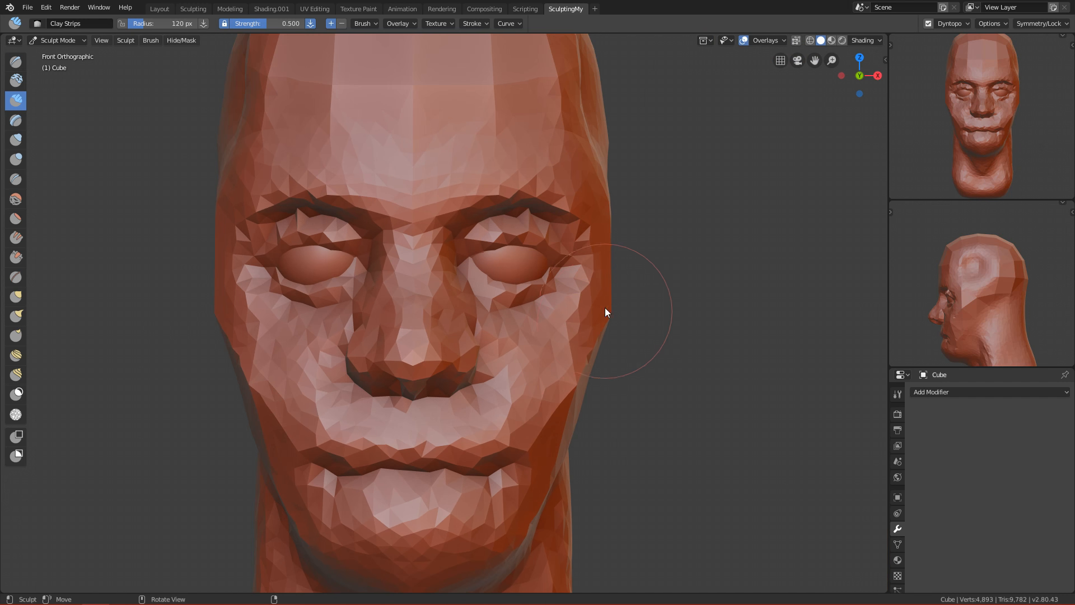
mouse_move(609, 330)
left_mouse_down("ctrl+alt")
mouse_move(612, 344)
mouse_move(599, 329)
mouse_move(677, 289)
mouse_move(640, 358)
left_mouse_up("ctrl+alt")
mouse_move(672, 263)
left_mouse_down("ctrl")
mouse_move(635, 359)
mouse_move(662, 311)
mouse_move(641, 350)
left_mouse_up("ctrl")
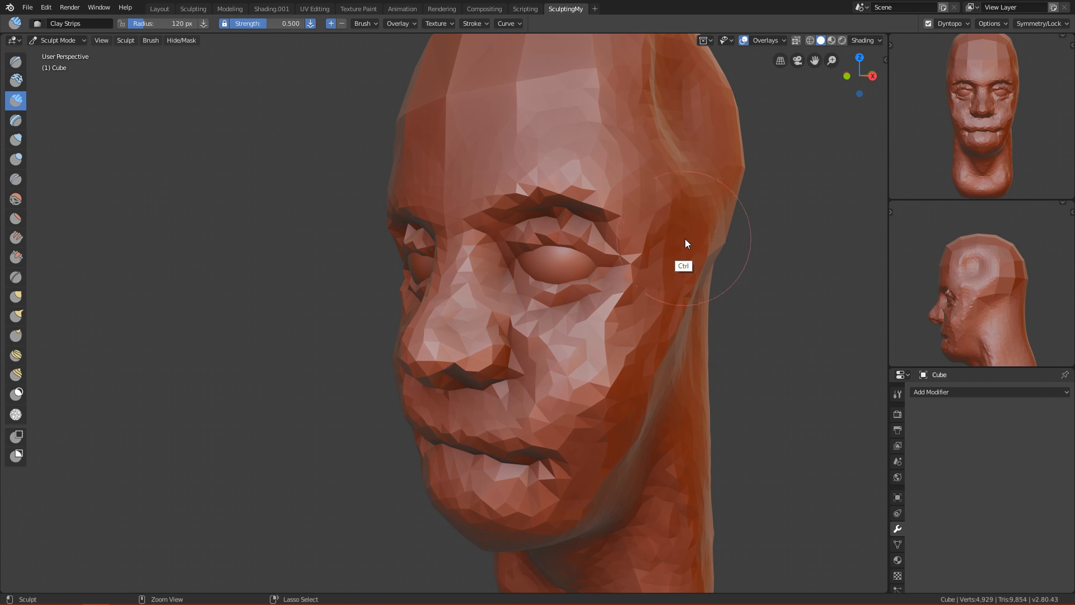
mouse_move(687, 240)
left_mouse_down("ctrl")
mouse_move(694, 228)
mouse_move(627, 369)
mouse_move(599, 377)
mouse_move(562, 355)
mouse_move(563, 372)
mouse_move(623, 294)
mouse_move(582, 302)
left_mouse_up("ctrl")
Round off the outer cheeks from the front with the Clay Strips brush at a smaller radius
key("KP_1")
mouse_move(650, 326)
left_mouse_down("shift")
mouse_move(589, 359)
mouse_move(620, 298)
mouse_move(632, 335)
mouse_move(664, 309)
mouse_move(610, 330)
left_mouse_up("shift")
key("f")
left_click(631, 299)
left_click_drag(692, 263, 604, 361)
left_click_drag(672, 311, 655, 331, "shift")
mouse_move(611, 368)
left_mouse_down("shift")
mouse_move(574, 343)
mouse_move(635, 326)
mouse_move(619, 332)
mouse_move(547, 308)
mouse_move(593, 335)
left_mouse_up("shift")
key("grave")
left_click(480, 241)
Refine the sides of the cheeks and jaw with the Clay Strips brush at 103 px radius
key("f")
left_click(588, 335)
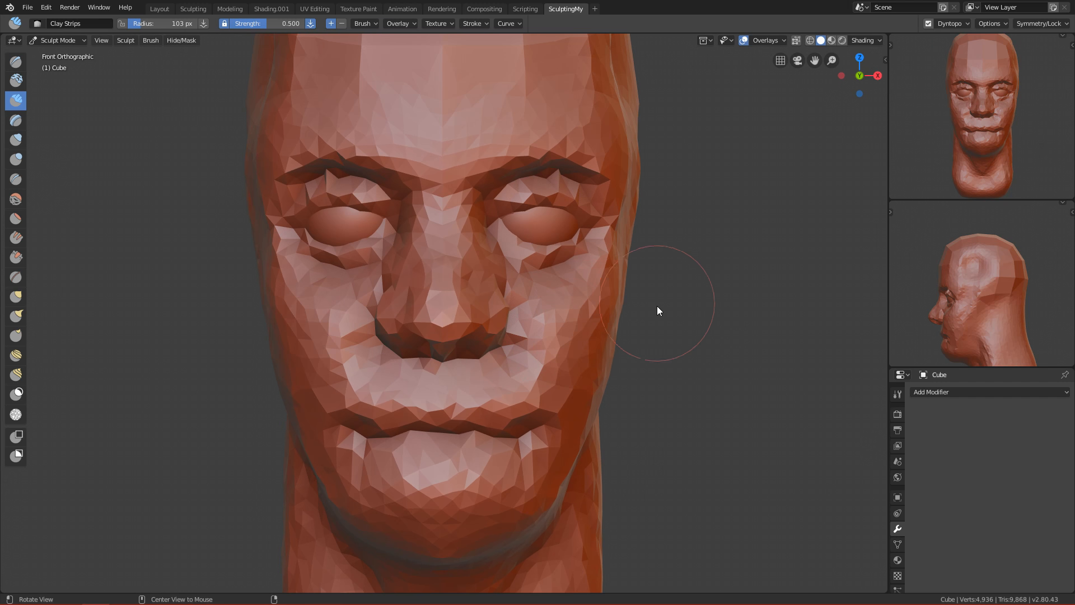
middle_click_drag(657, 302, 649, 268)
mouse_move(624, 297)
left_mouse_down()
mouse_move(581, 336)
mouse_move(597, 338)
left_mouse_up()
middle_click_drag(620, 347, 587, 328)
left_click_drag(587, 328, 614, 290)
key("KP_1")
left_click_drag(586, 331, 552, 412, "ctrl+alt")
scroll(552, 418, "up", 4)
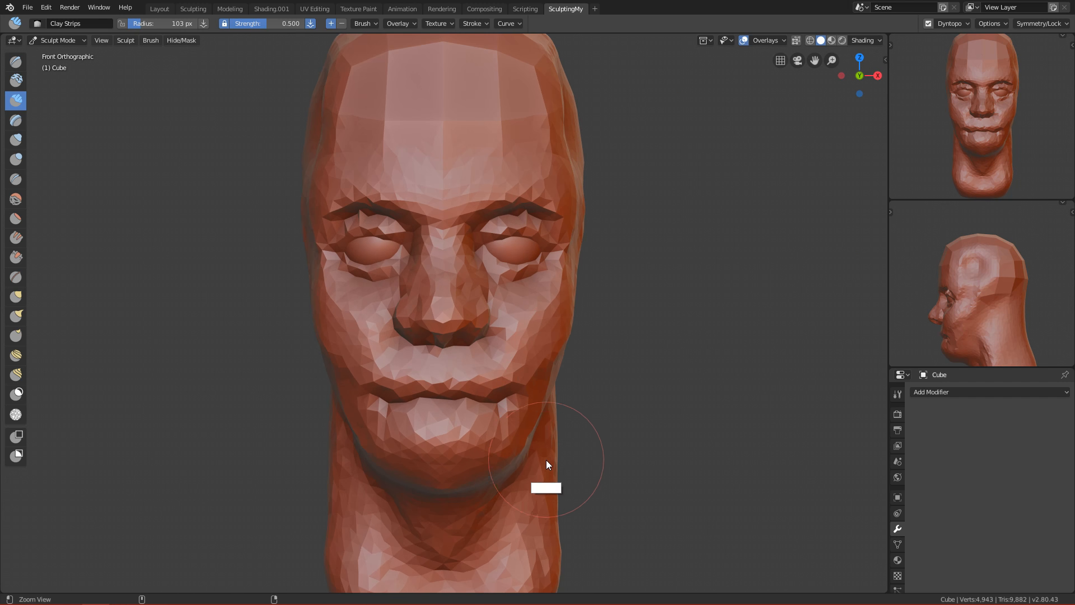
key("f")
left_click(545, 339)
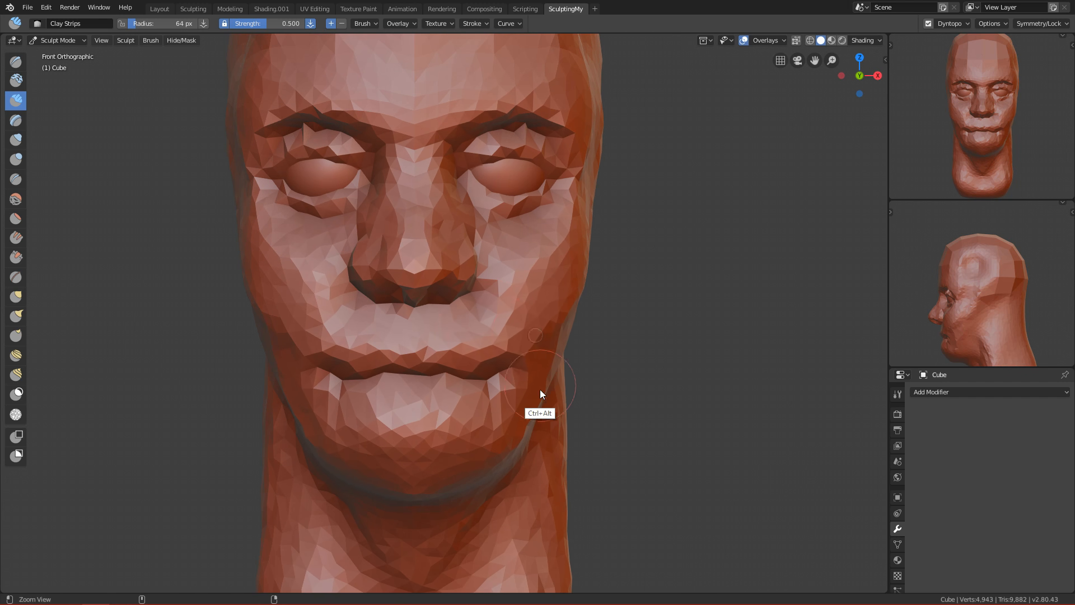
middle_click_drag(540, 375, 555, 384, "ctrl")
middle_click_drag(540, 345, 546, 327, "shift")
mouse_move(514, 414)
left_mouse_down("ctrl+alt")
mouse_move(489, 502)
mouse_move(506, 382)
left_mouse_up("ctrl+alt")
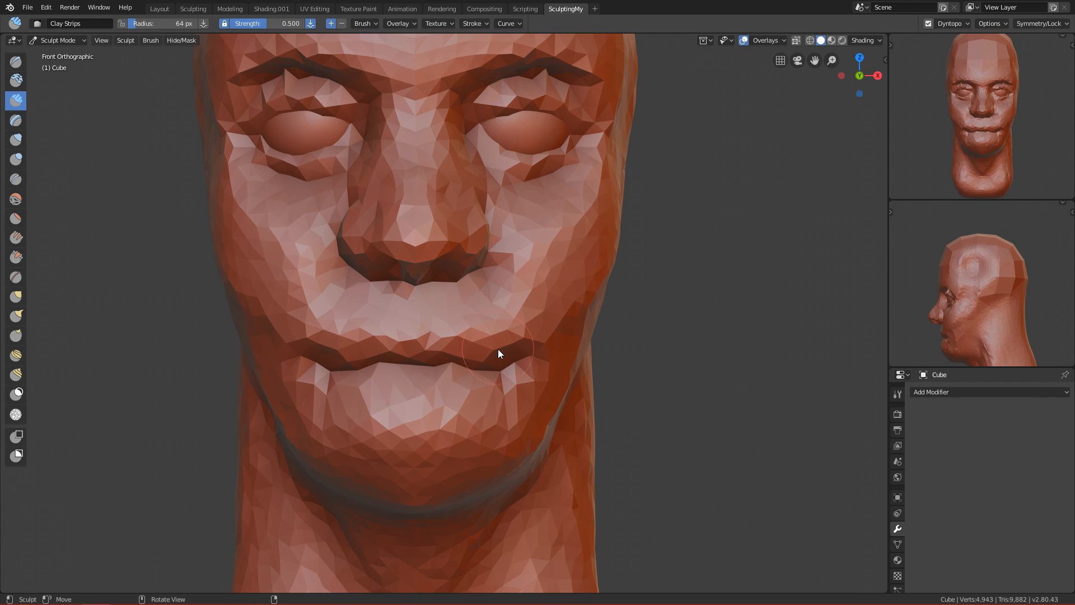
Cut creases below the inner eye corners beside the nose with the Crease brush at 49 px radius
key("shift+c")
middle_click_drag(435, 254, 518, 268, "shift")
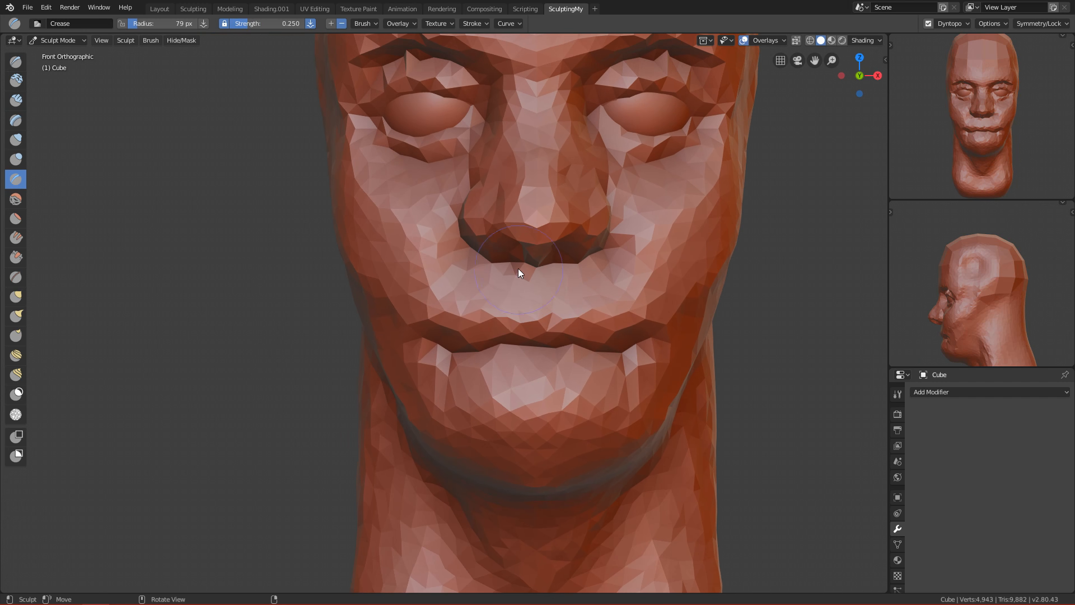
middle_click_drag(505, 225, 527, 278, "shift")
key("f")
left_click(461, 231)
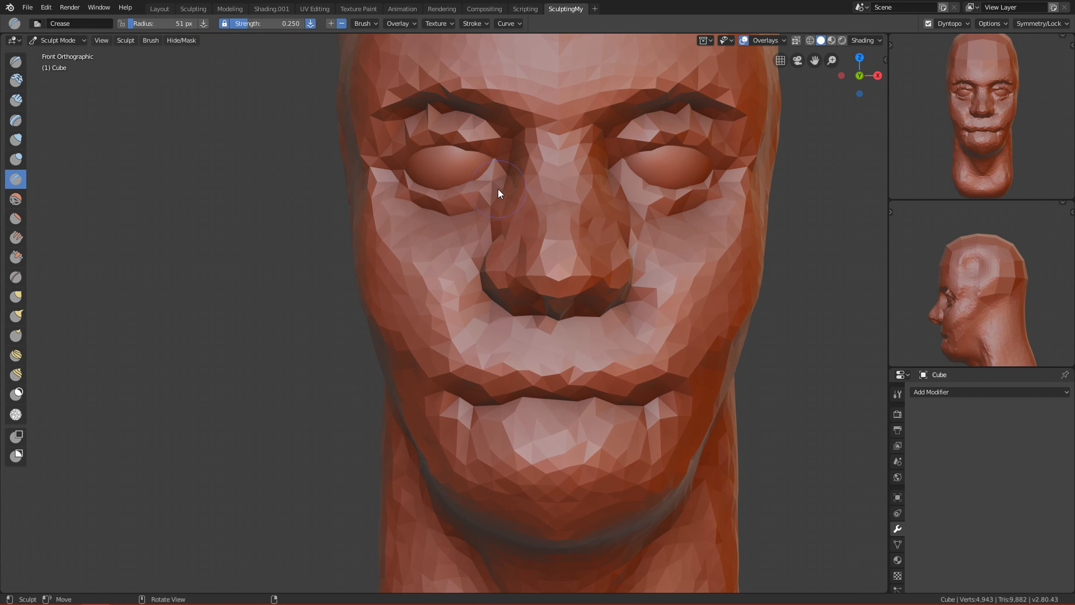
key("f")
left_click(428, 279)
left_click_drag(473, 234, 501, 190)
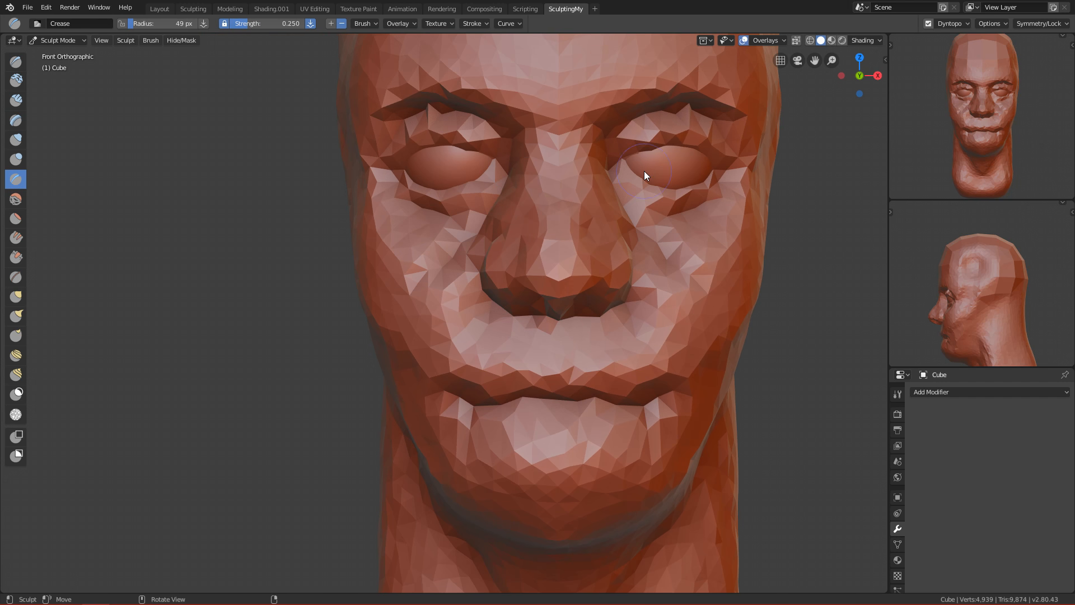
Crease the folds running from the sides of the nose toward the mouth corners
left_click_drag(543, 377, 597, 298, "alt+shift")
mouse_move(515, 255)
left_mouse_down()
mouse_move(551, 220)
mouse_move(513, 235)
mouse_move(467, 309)
mouse_move(489, 312)
mouse_move(487, 343)
left_mouse_up()
scroll(691, 284, "down", 2)
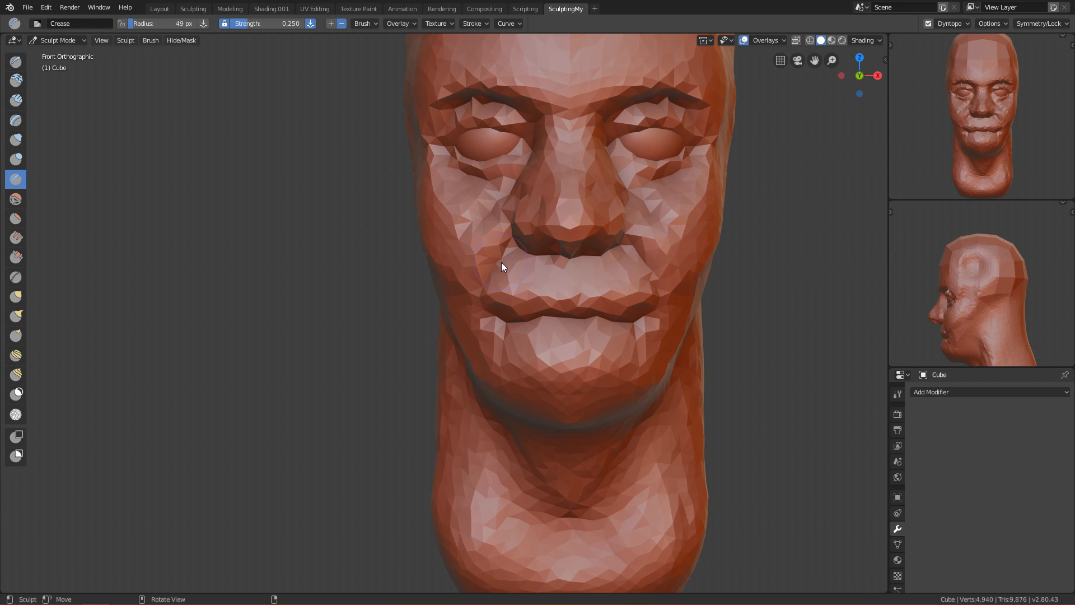
Widen the sides of the upper skull from the front with the Grab brush at a large radius of about 300 px
mouse_move(563, 264)
middle_mouse_down("ctrl")
mouse_move(580, 398)
mouse_move(508, 480)
mouse_move(548, 217)
mouse_move(542, 297)
middle_mouse_up("ctrl")
key("g")
key("f")
left_click(635, 286)
middle_click_drag(580, 421, 590, 374, "ctrl")
key("f")
left_click(728, 294)
left_click(927, 23)
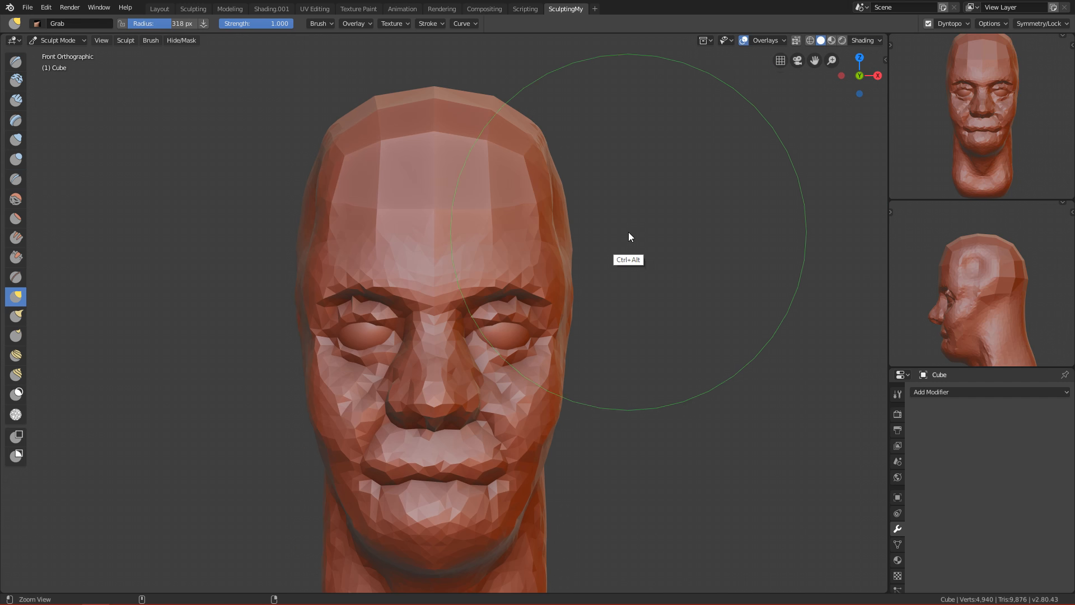
middle_click_drag(576, 182, 582, 204, "shift")
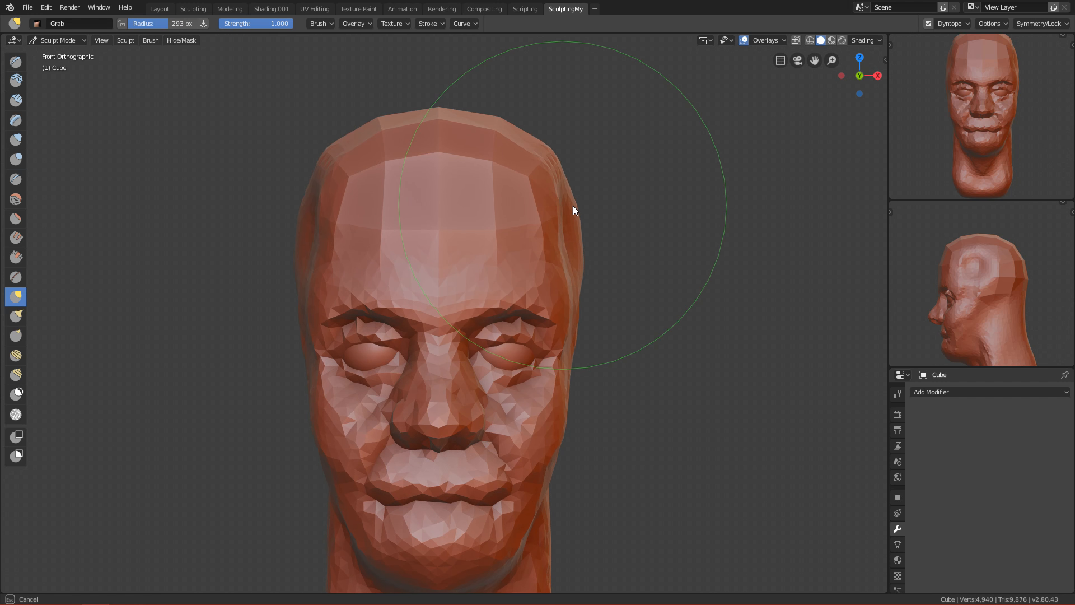
Adjust the outline of the skull's sides with the Grab brush at 259 px and 232 px radius
key("f")
left_click(563, 214)
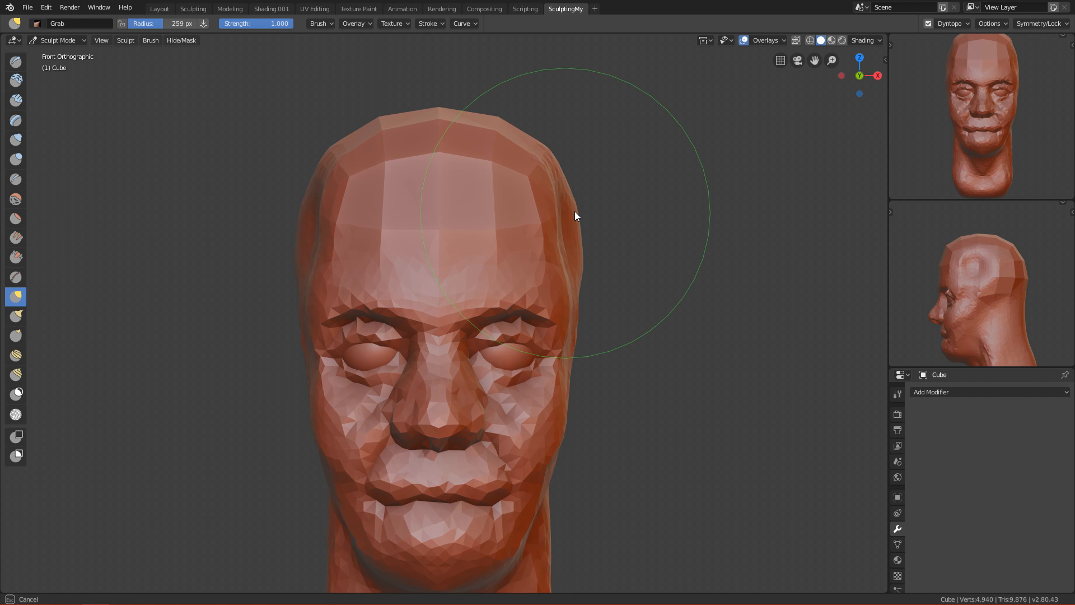
key("f")
left_click(576, 227)
left_click_drag(583, 233, 581, 225)
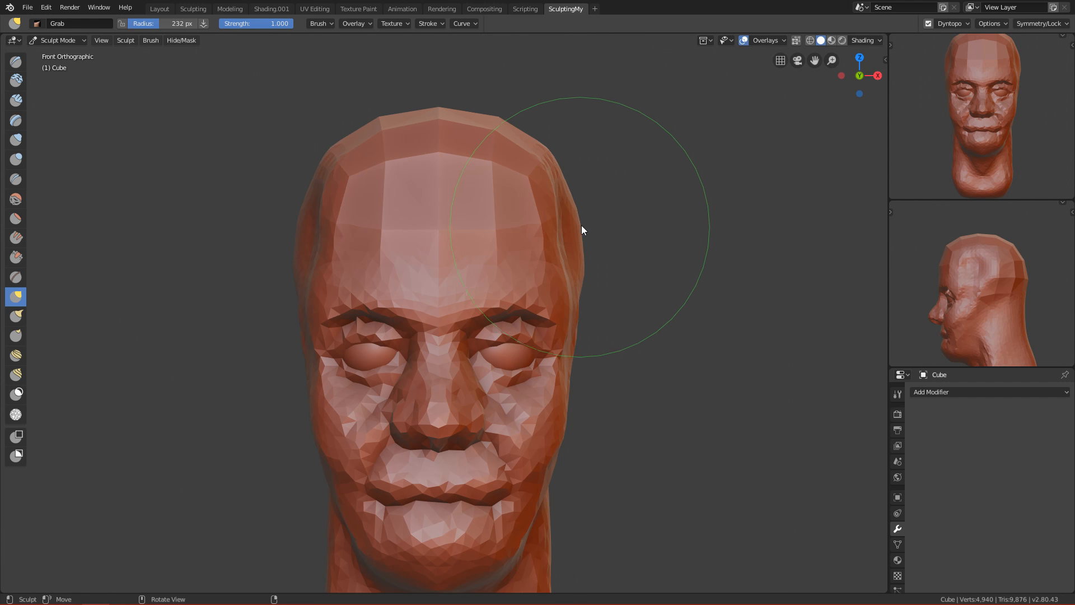
Pull the back of the skull outward from the right view with the Grab brush at 363 px radius
key("grave")
left_click(685, 289)
middle_click_drag(663, 264, 599, 289, "ctrl")
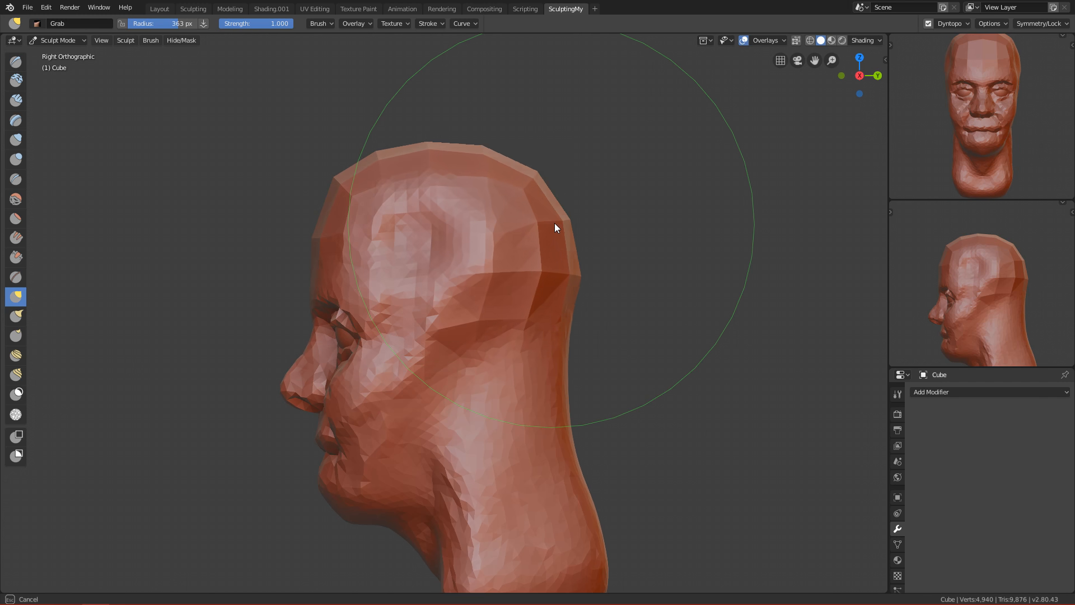
left_click_drag(554, 223, 562, 222)
Reshape the crown and push the upper forehead back in profile with the Grab brush, reducing its radius to 180 px
key("f")
left_click(502, 212)
key("f")
left_click(336, 193)
left_click_drag(362, 172, 363, 169)
key("f")
left_click(326, 219)
left_click_drag(325, 220, 330, 220)
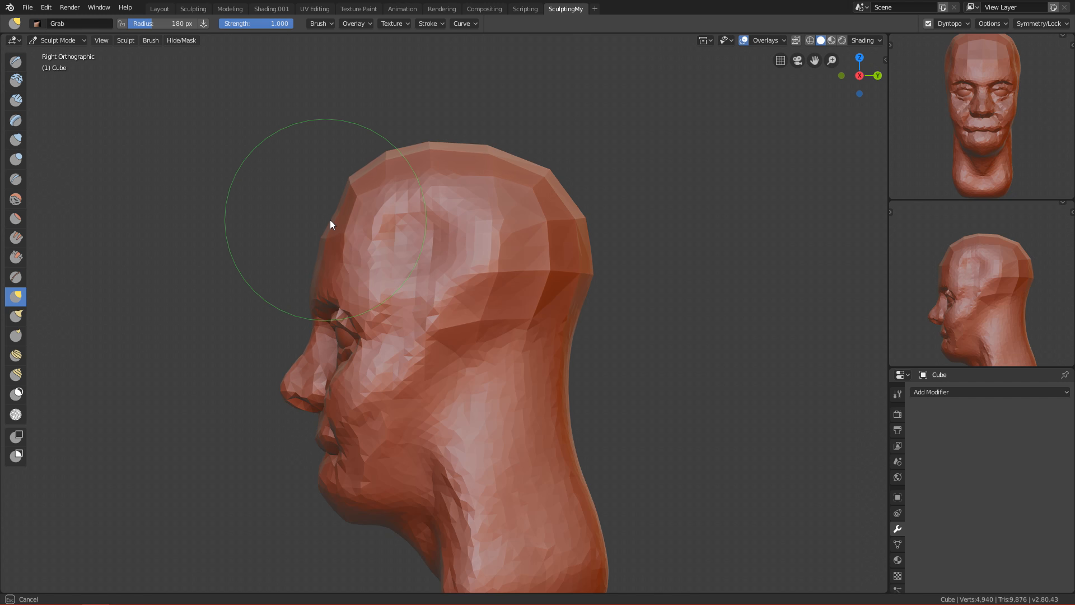
Review the whole head from the front, set the Grab brush radius to 52 px and save the file
scroll(507, 448, "down", 5)
scroll(500, 436, "up", 3)
middle_click_drag(501, 435, 588, 394, "alt")
key("KP_1")
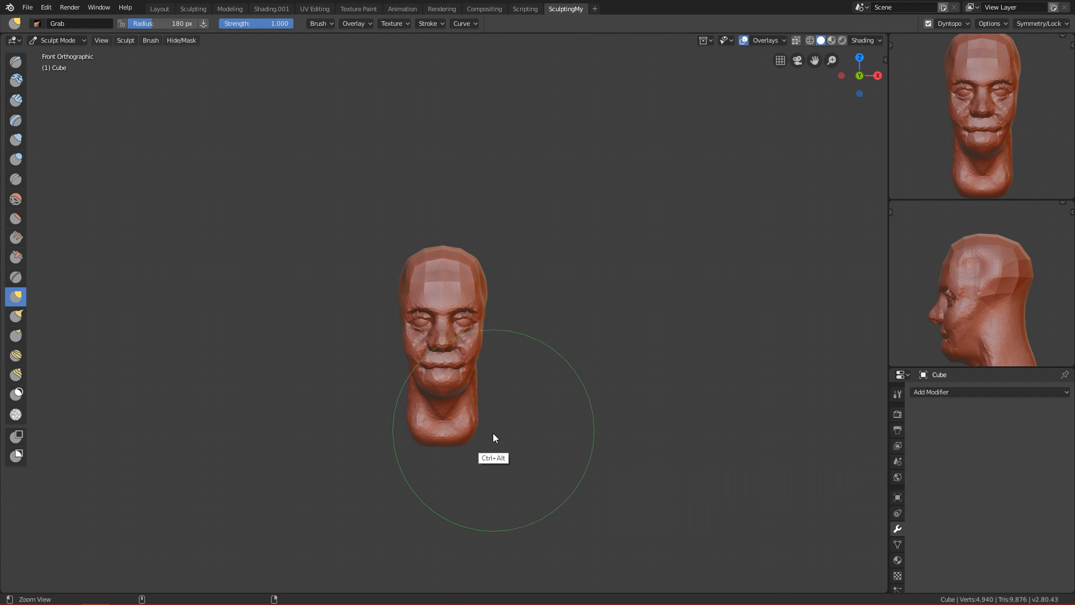
mouse_move(493, 432)
middle_mouse_down("ctrl")
mouse_move(511, 351)
mouse_move(502, 478)
mouse_move(539, 334)
mouse_move(515, 412)
mouse_move(512, 307)
mouse_move(487, 455)
mouse_move(462, 340)
middle_mouse_up("ctrl")
key("KP_1")
key("f")
left_click(461, 340)
middle_click_drag(490, 412, 532, 345, "ctrl")
key("ctrl+s")
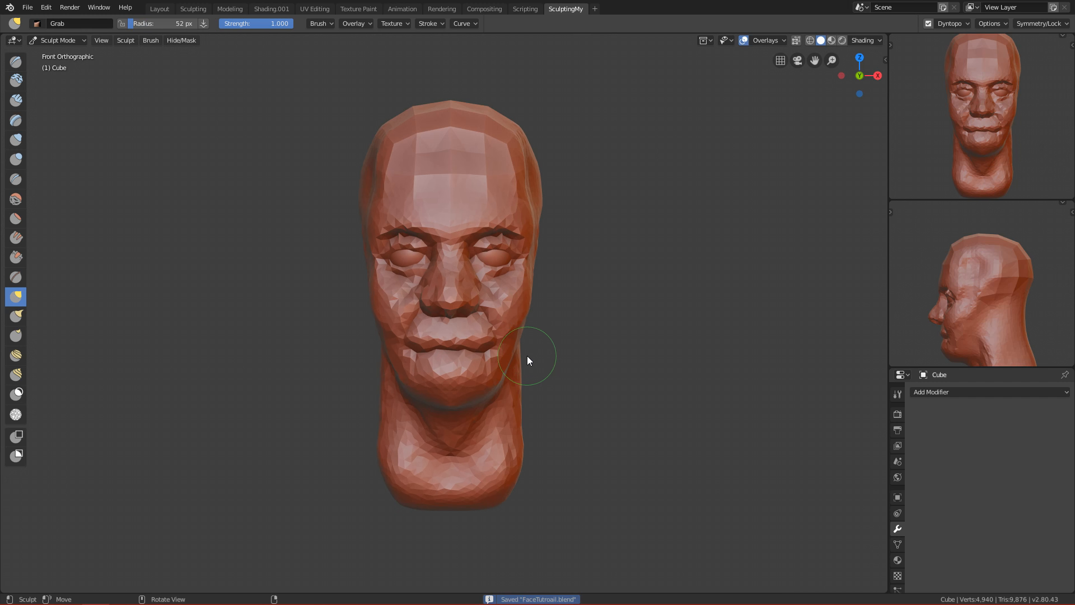
middle_click_drag(555, 414, 506, 388)
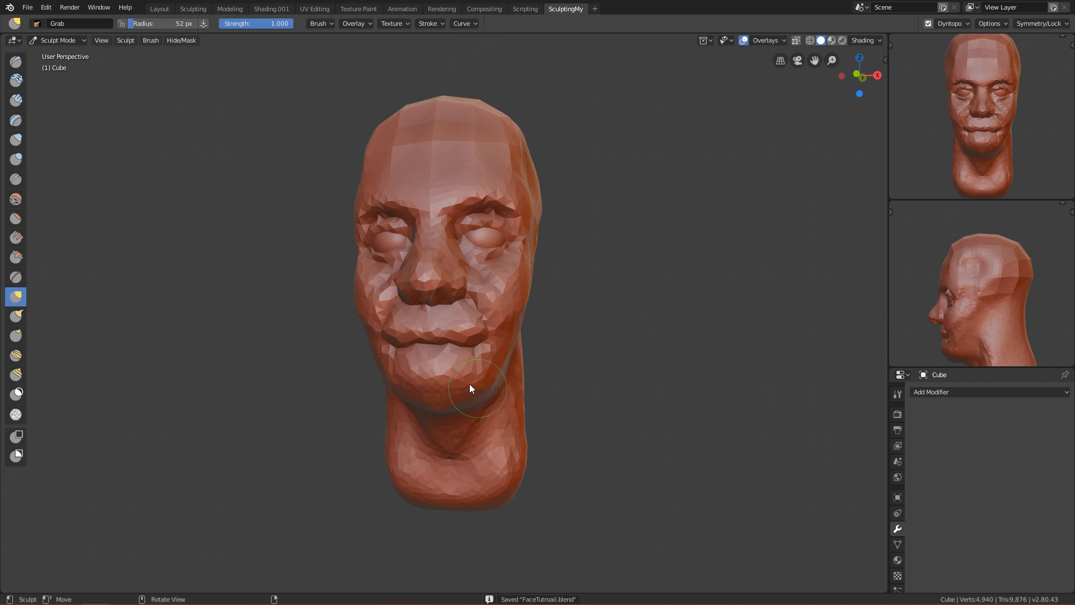
key("KP_1")
scroll(528, 358, "down", 1)
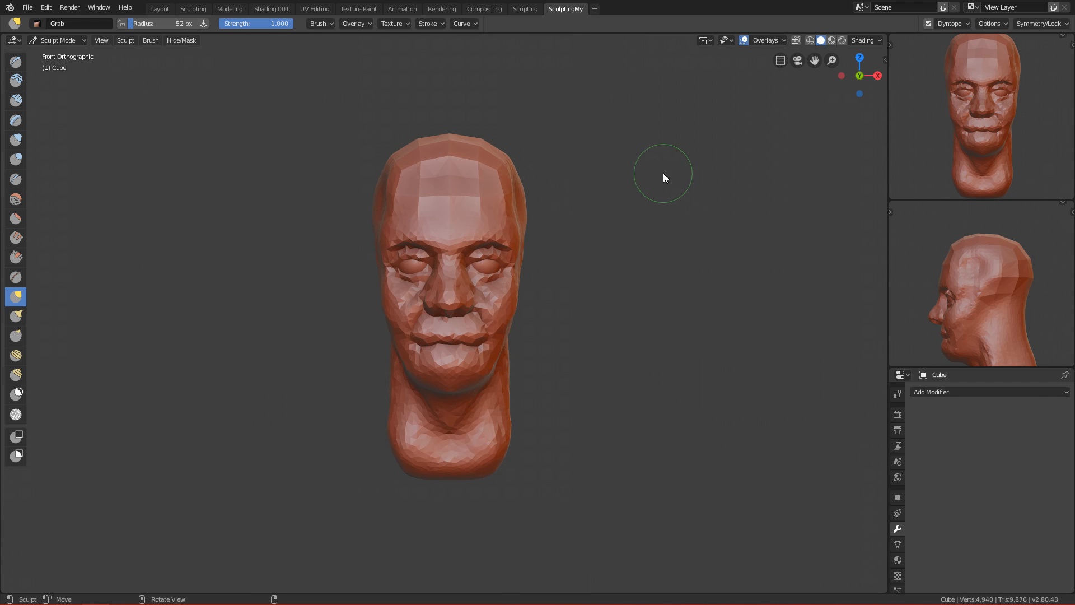
middle_click_drag(588, 391, 582, 315, "ctrl")
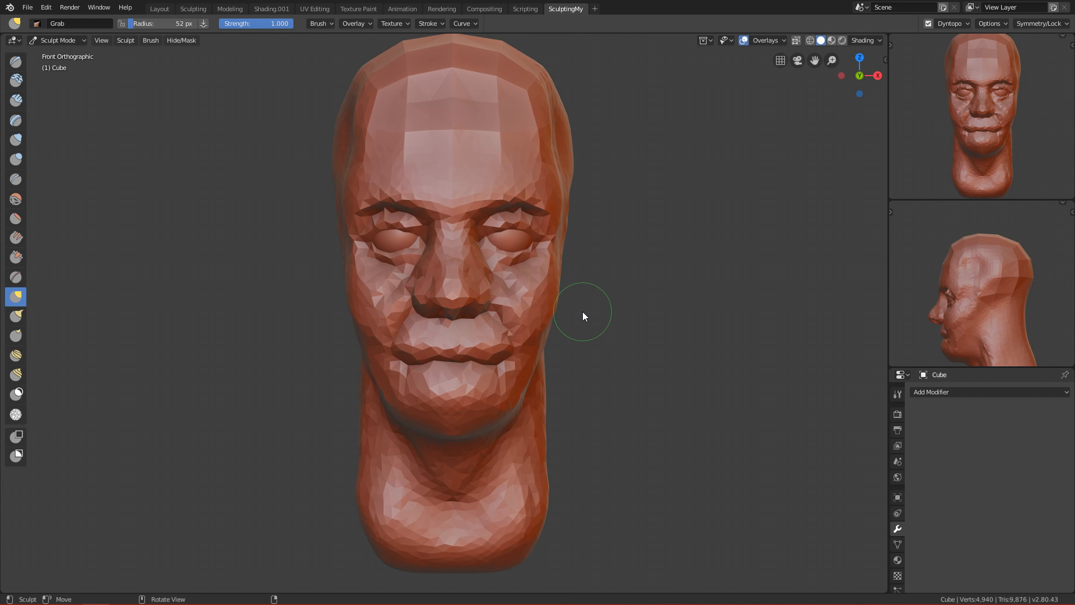